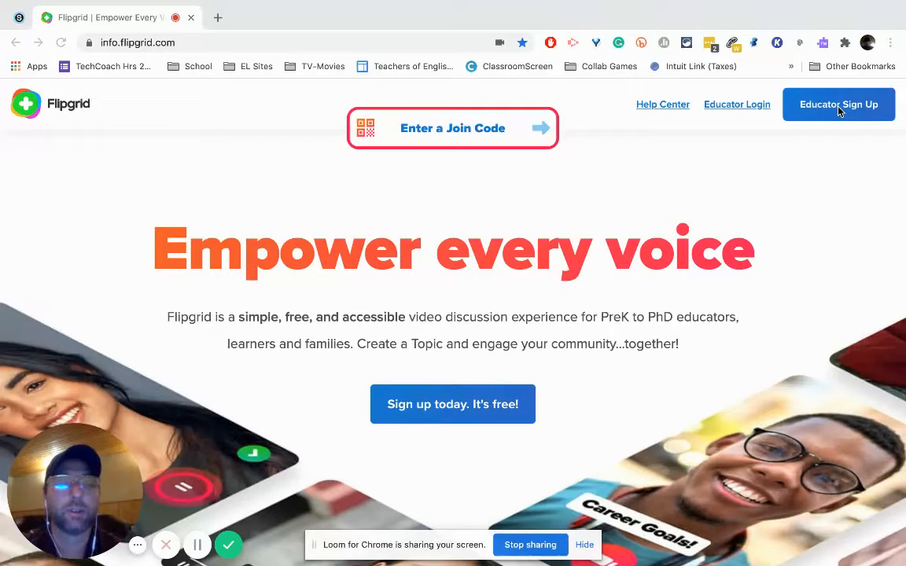
Step: View the sign-up options on the educator sign-up page and return to the Flipgrid home page
click(840, 111)
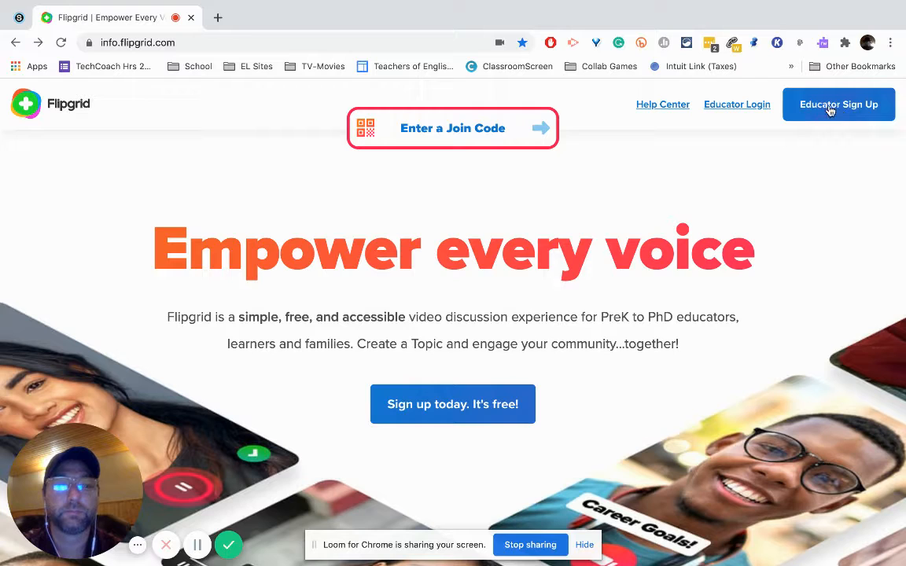
click(839, 111)
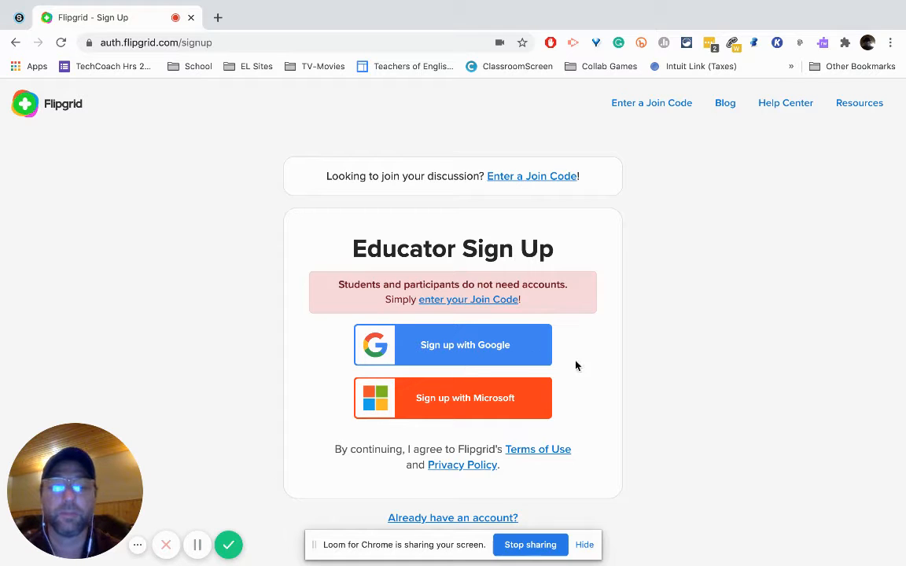
click(16, 42)
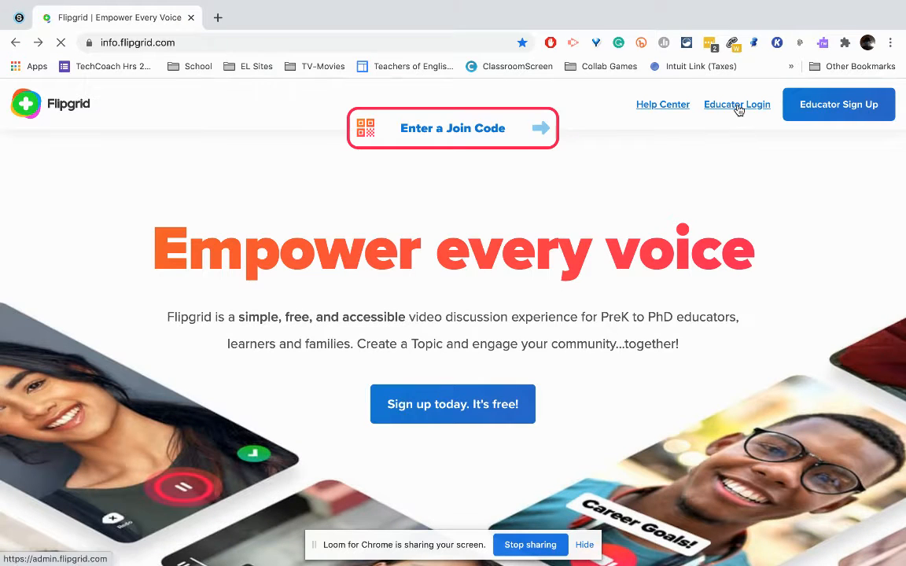
Step: Log in as an educator through Google using the teacher's school district account
click(738, 108)
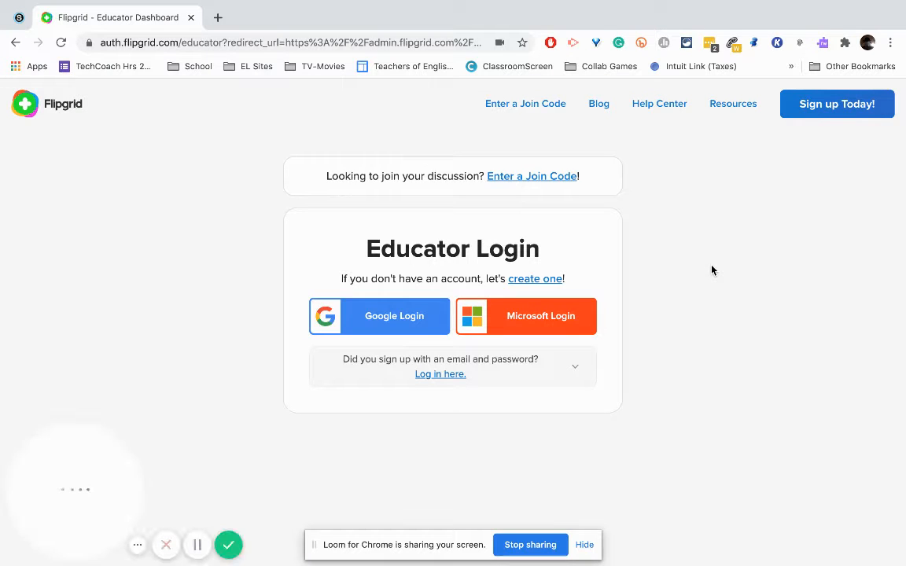
click(419, 319)
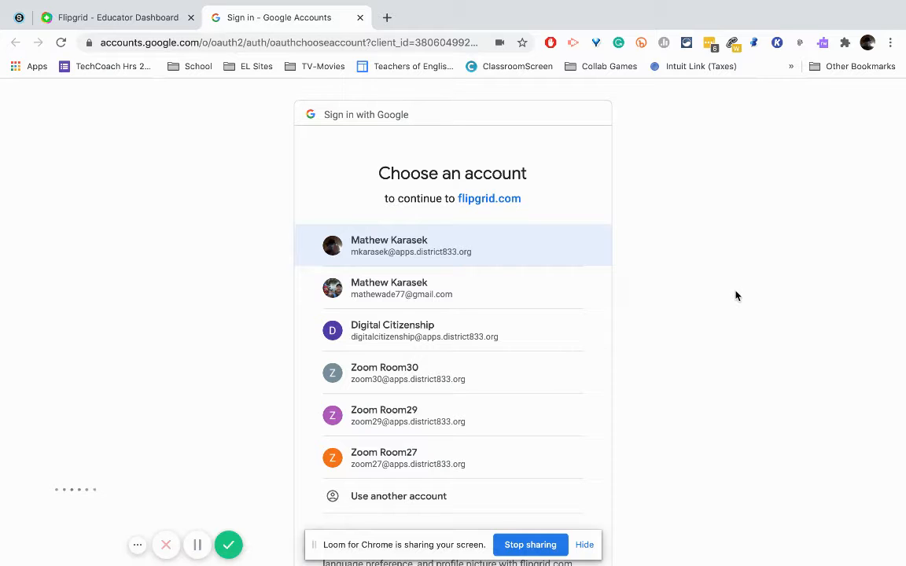
click(409, 252)
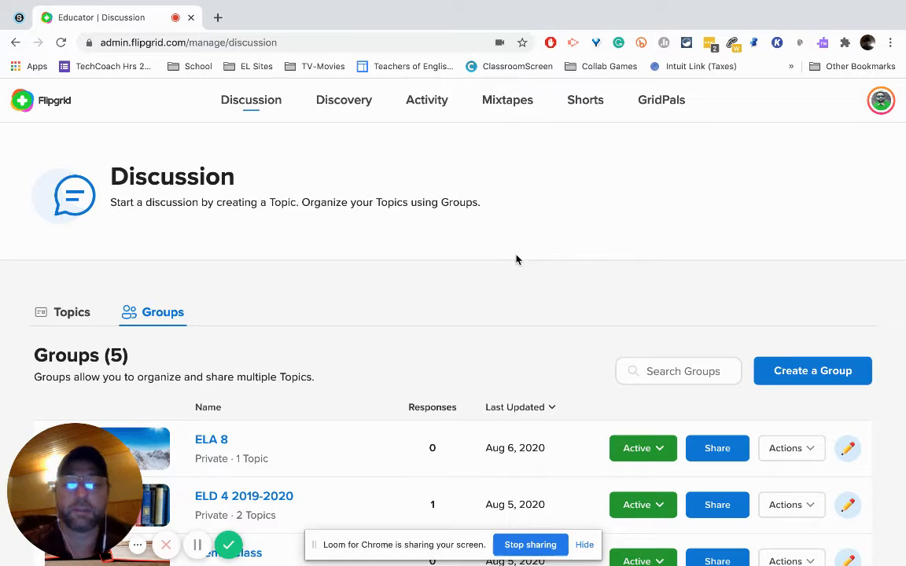
Step: Start a new private group and replace the digits after the surname in its join code with eld1a
click(805, 374)
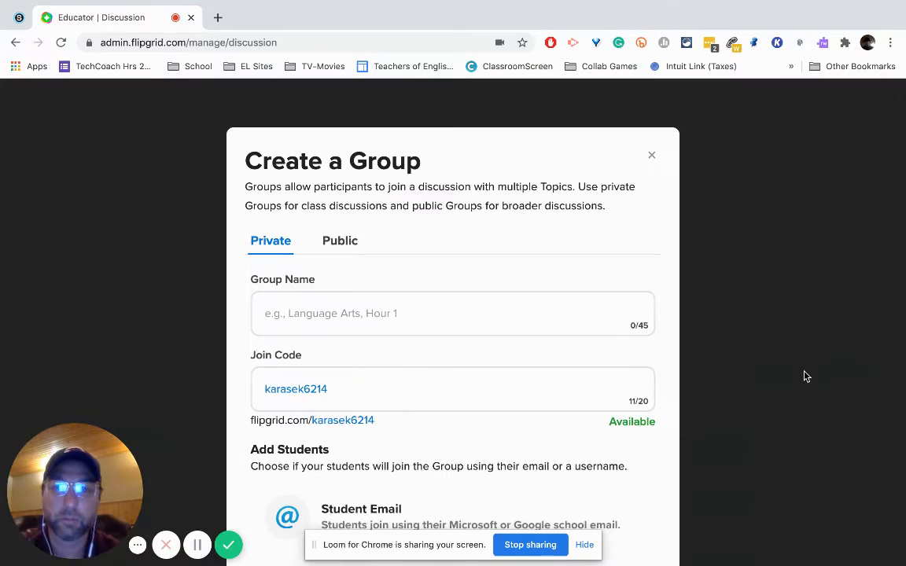
scroll(521, 255, down, 1)
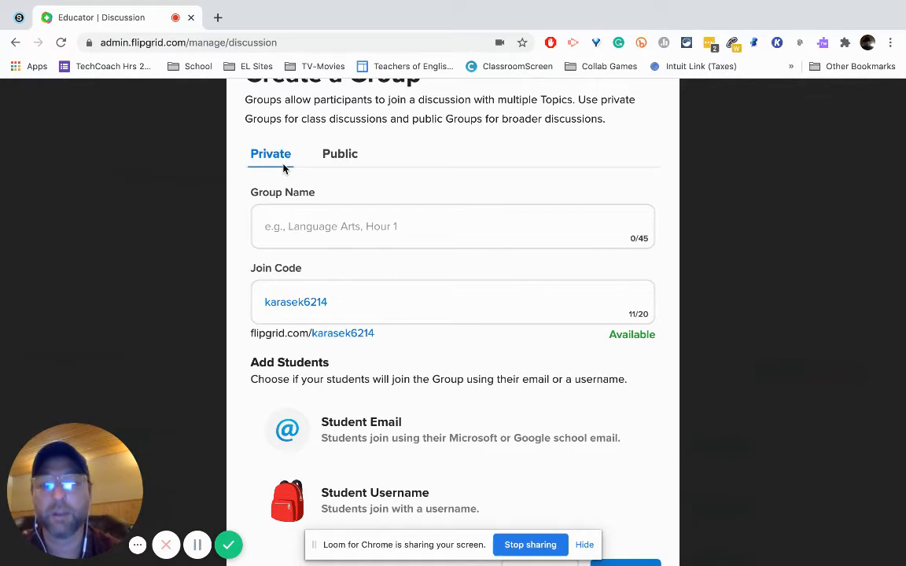
click(301, 218)
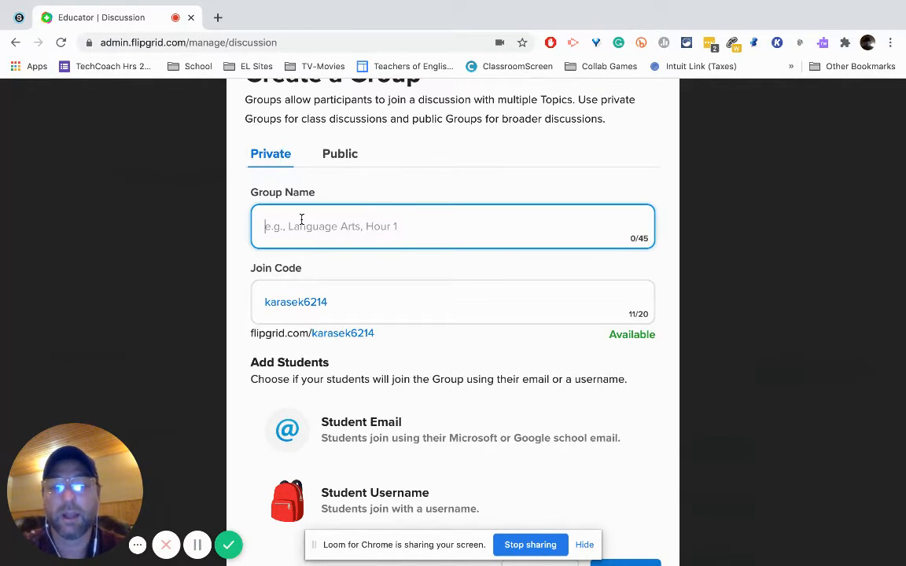
click(340, 302)
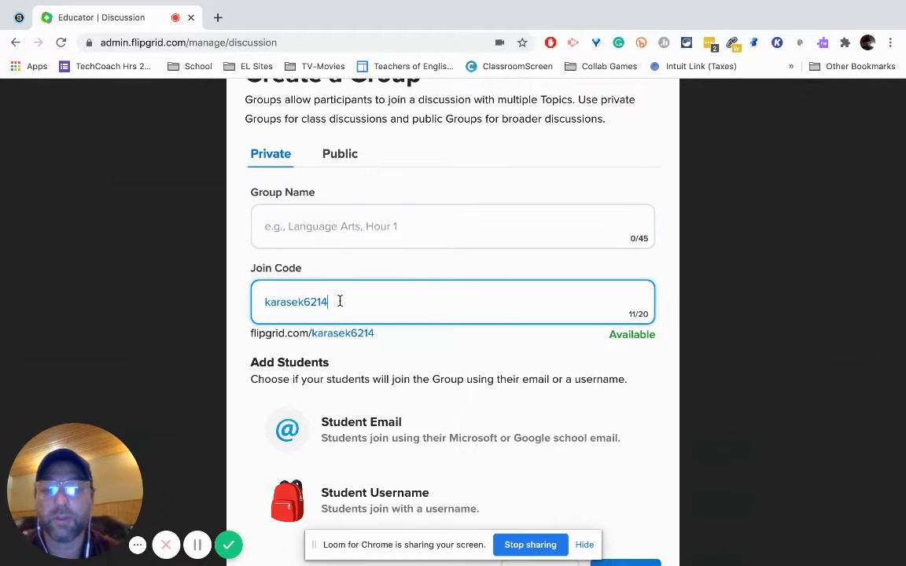
drag(340, 301, 306, 301)
key(BackSpace)
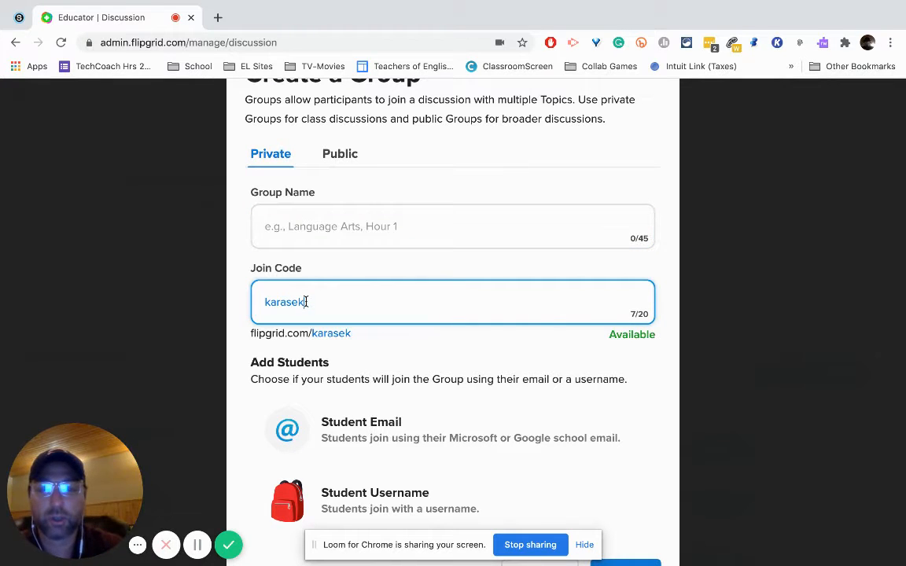
text(eld)
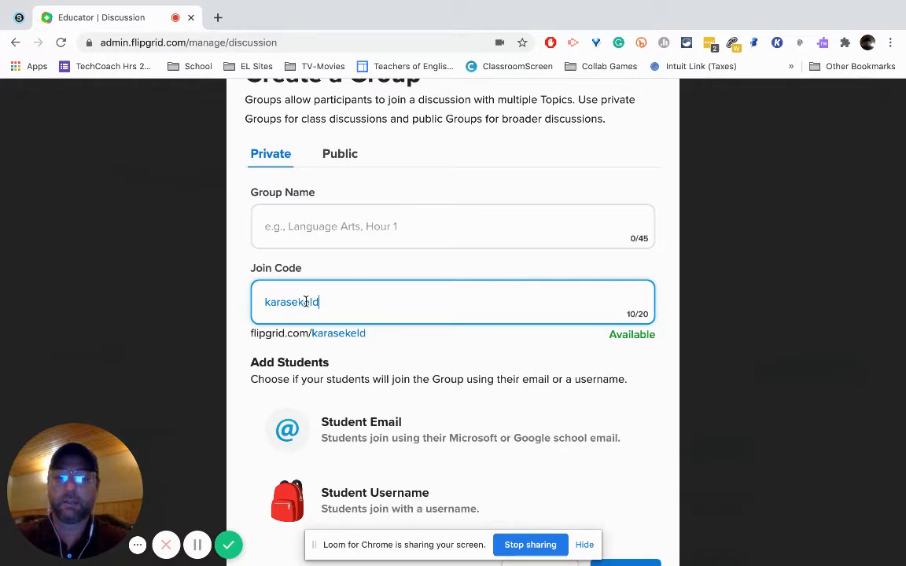
text(1a)
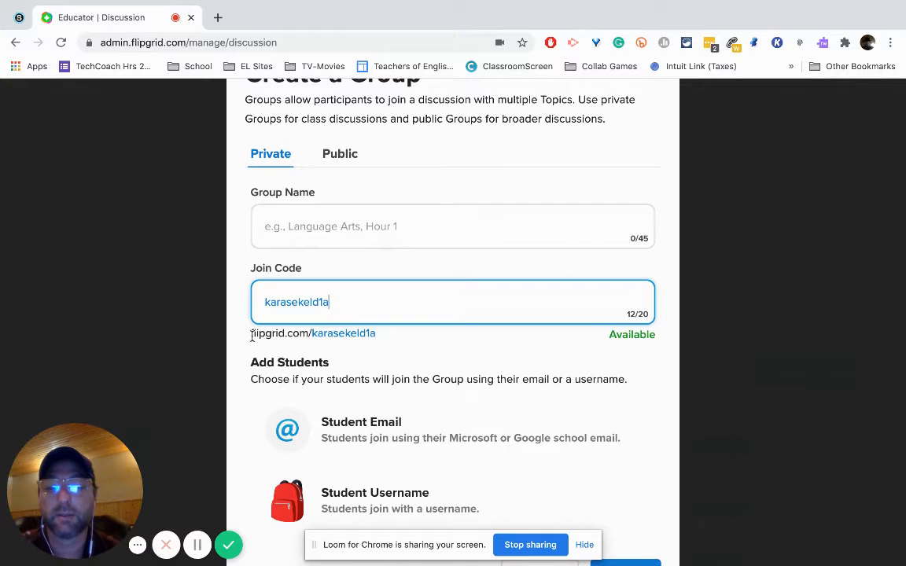
drag(252, 334, 326, 334)
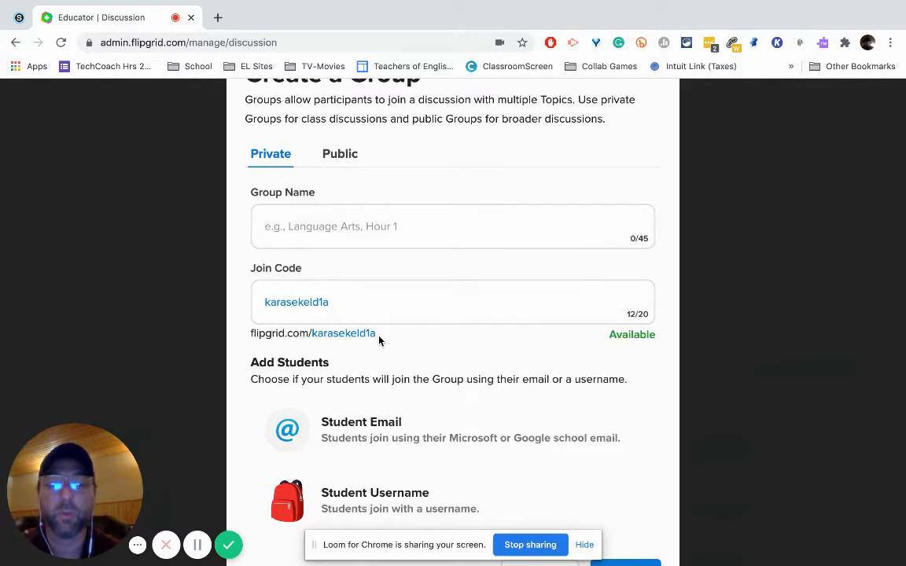
Step: Name the group "ELD 1 (Delete later)", with students joining by school email, and continue to adding students
scroll(378, 340, down, 1)
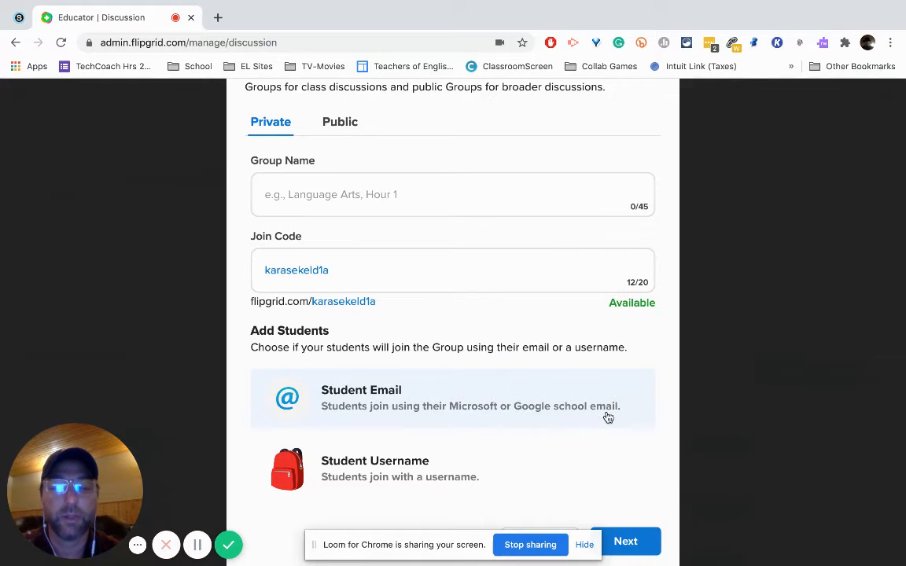
scroll(624, 489, down, 2)
click(624, 487)
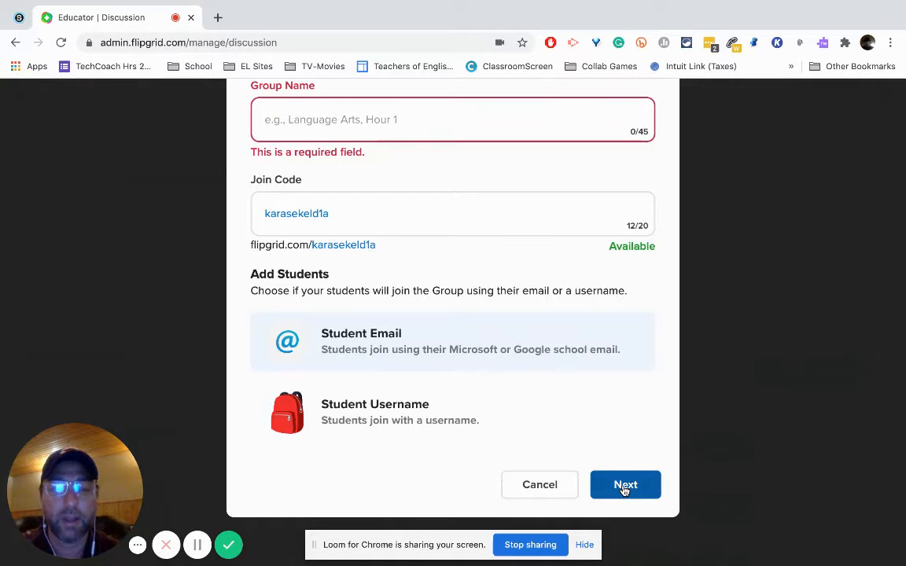
click(419, 130)
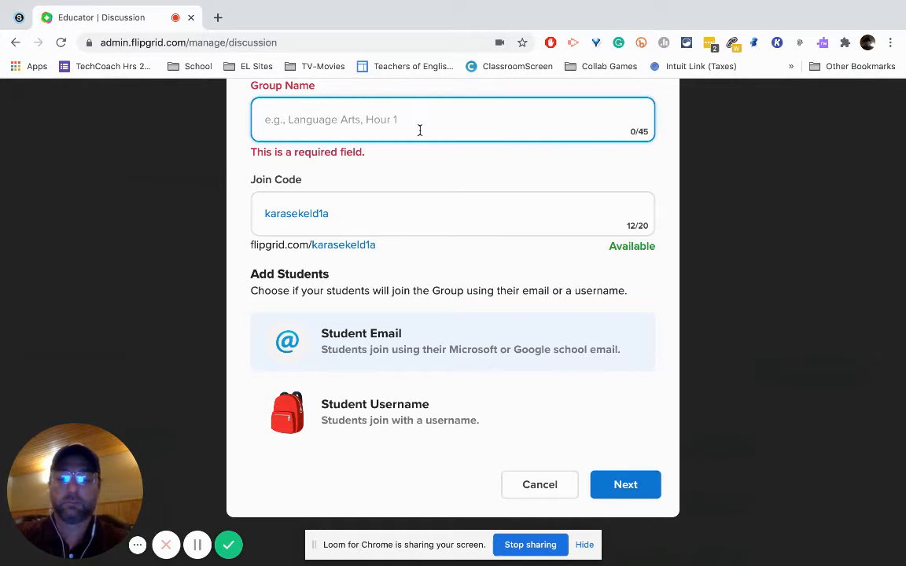
text(ELD 1 (Del)
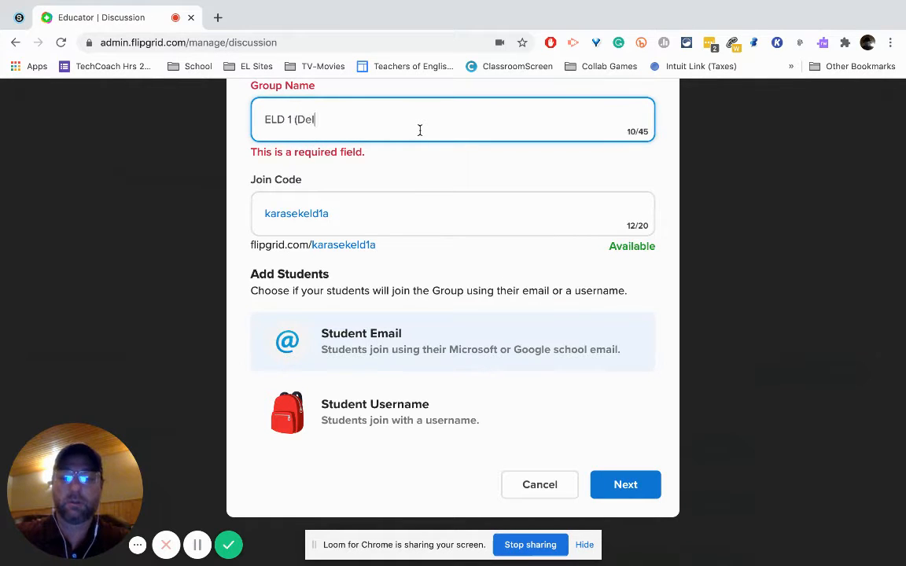
text(ete later))
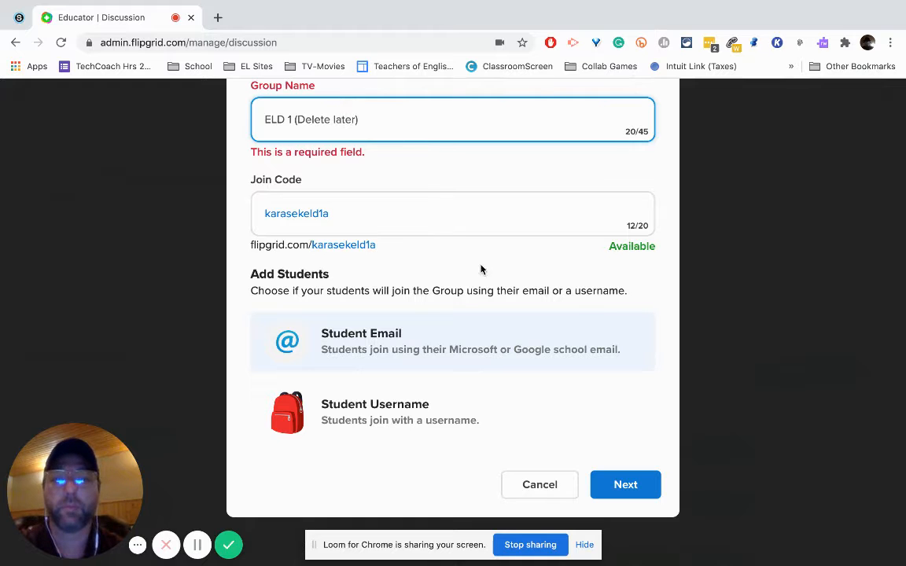
click(620, 485)
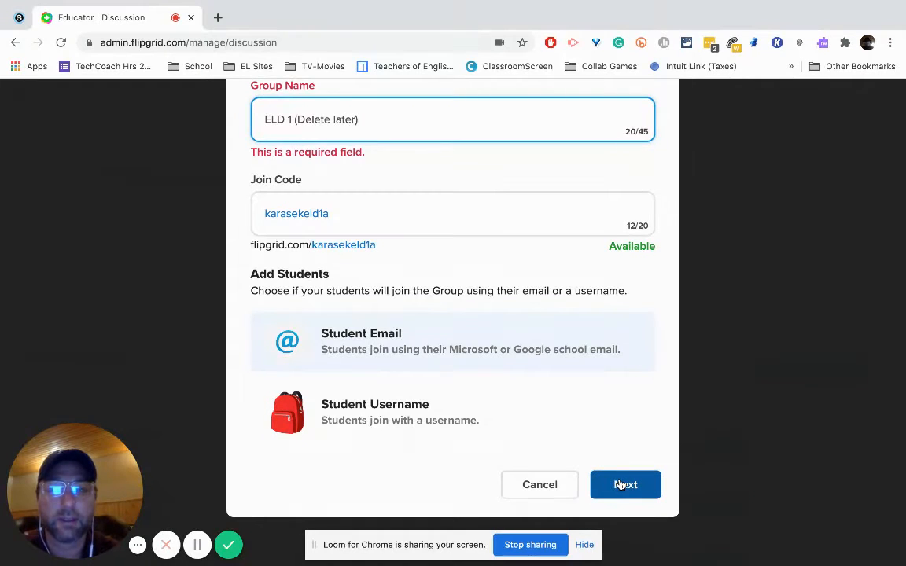
click(621, 486)
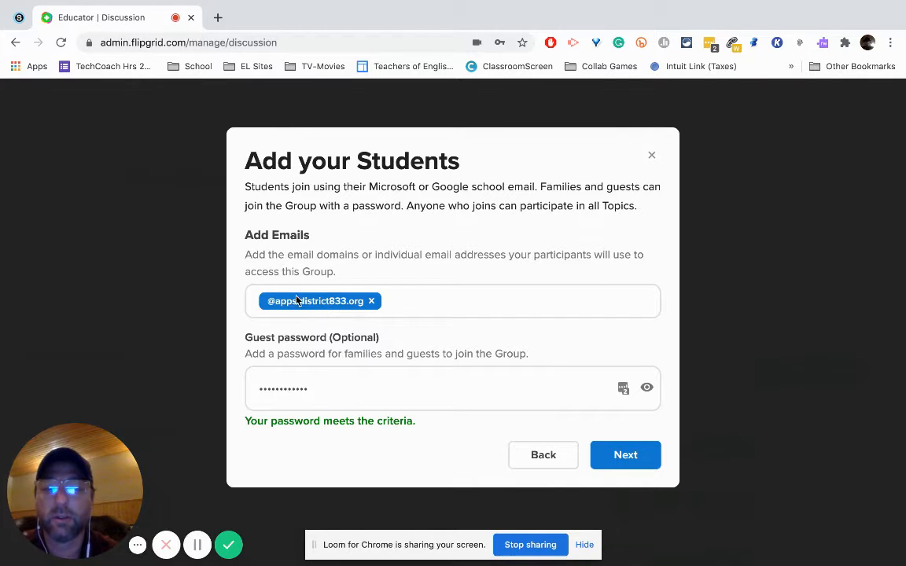
click(392, 302)
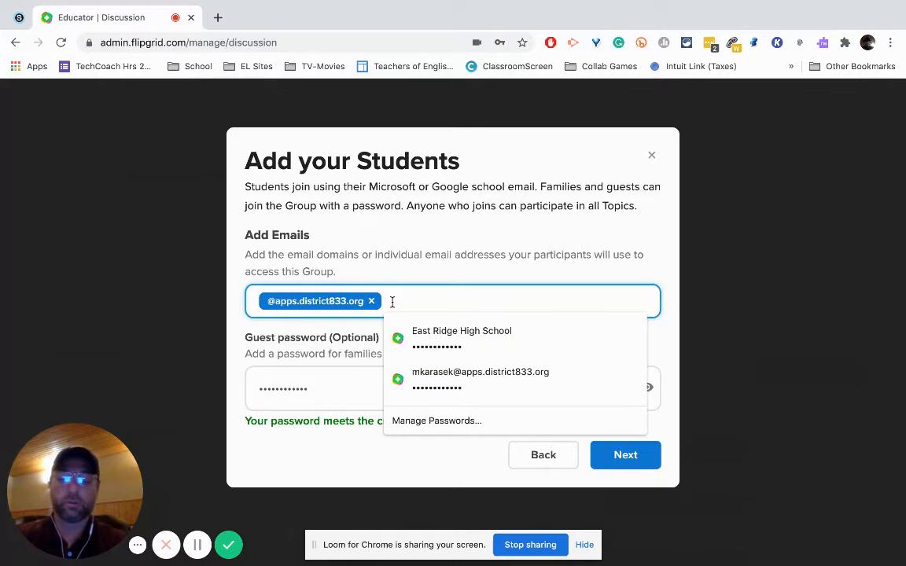
text(@sowashco.o)
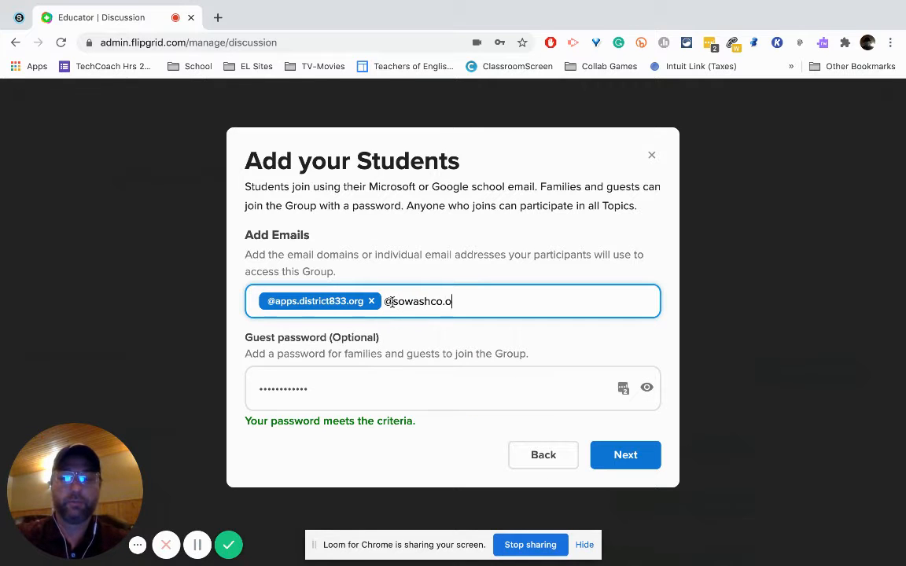
text(rg)
key(Return)
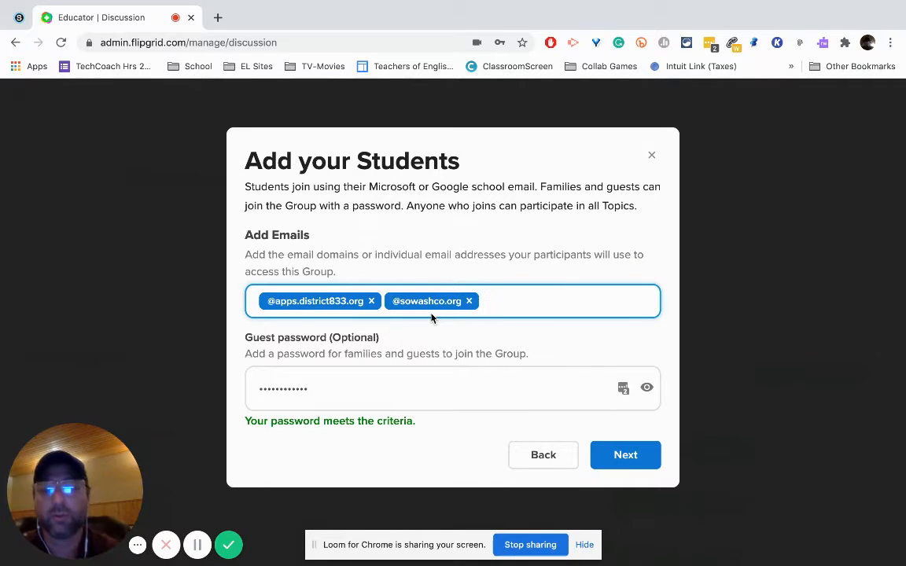
click(625, 458)
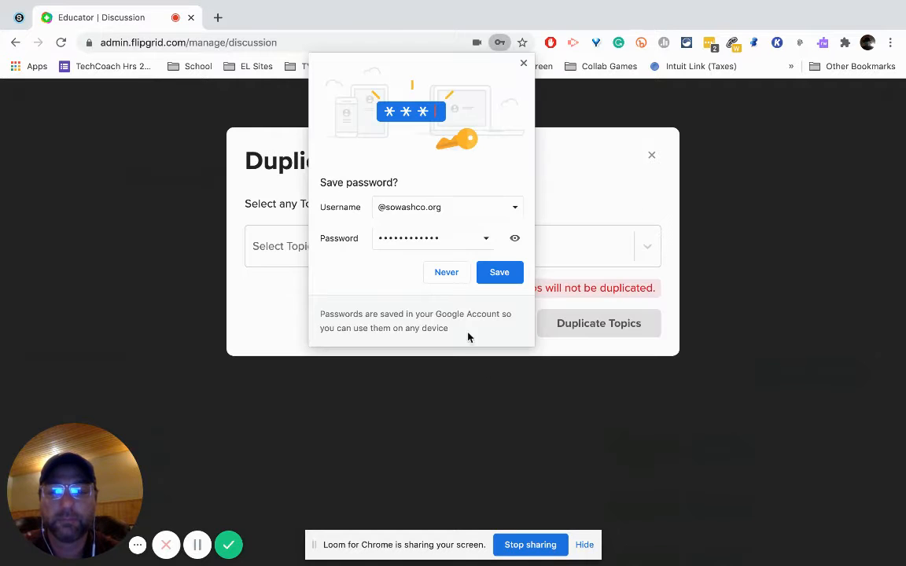
click(523, 64)
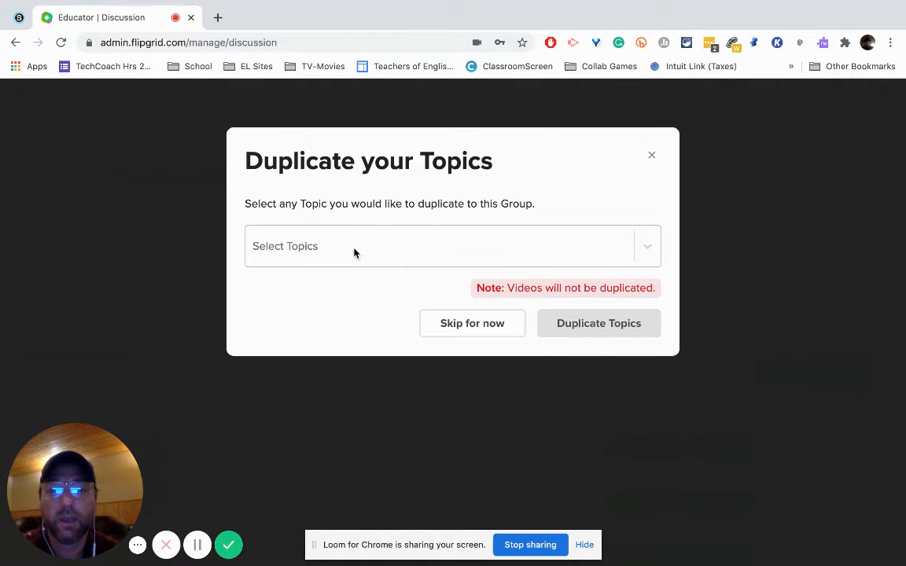
Step: Look through the existing topics available for duplication and skip duplicating any into the new group
click(354, 252)
scroll(334, 406, down, 10)
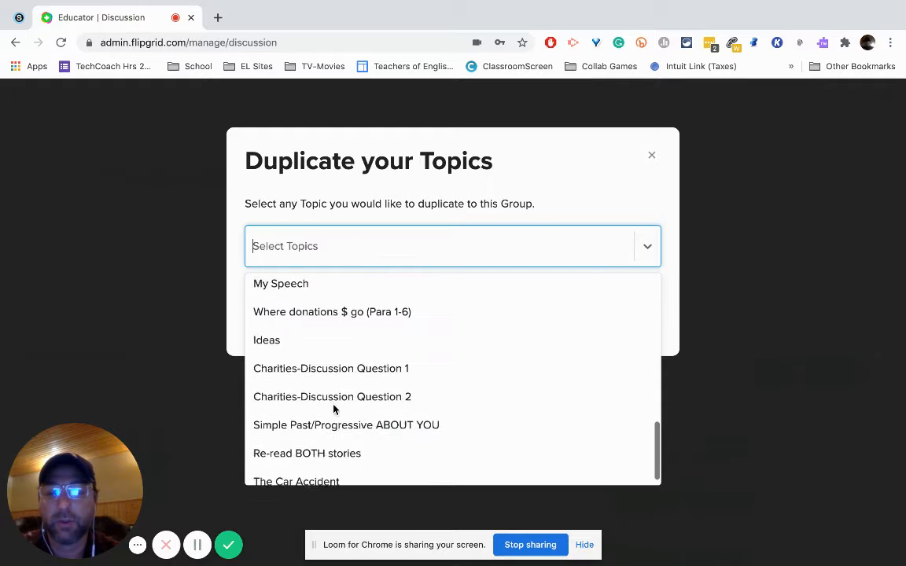
scroll(334, 406, up, 10)
click(498, 191)
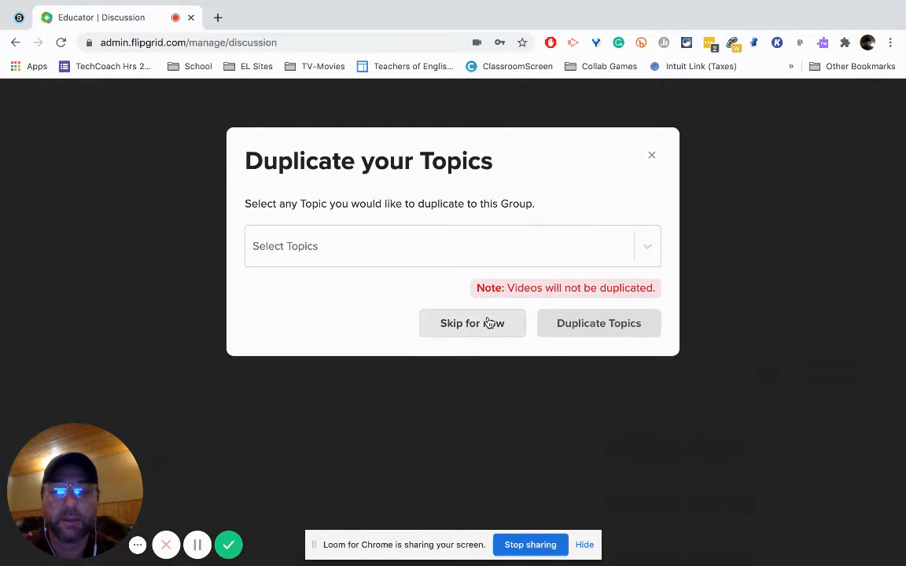
click(489, 323)
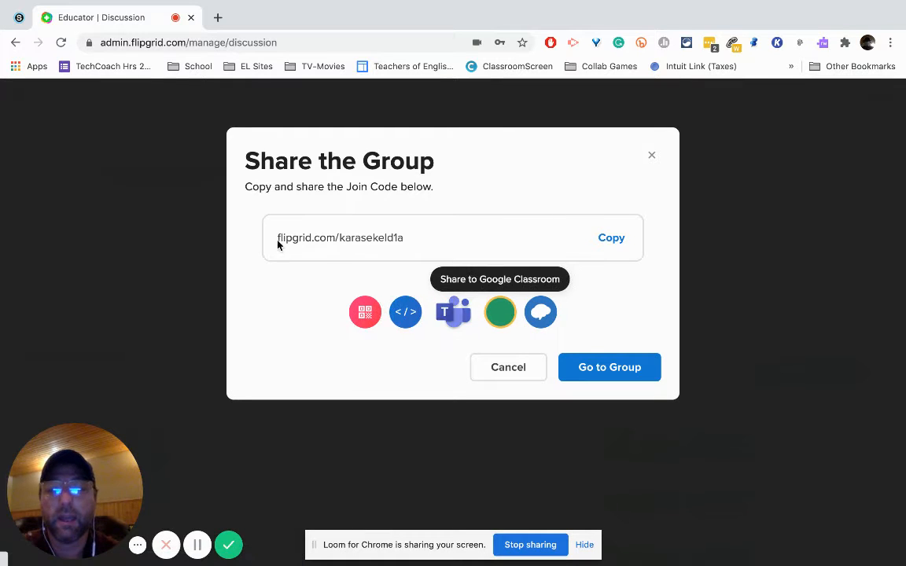
Step: Go to the new group, open it for editing, and review its access control, features and personalization settings
double_click(415, 234)
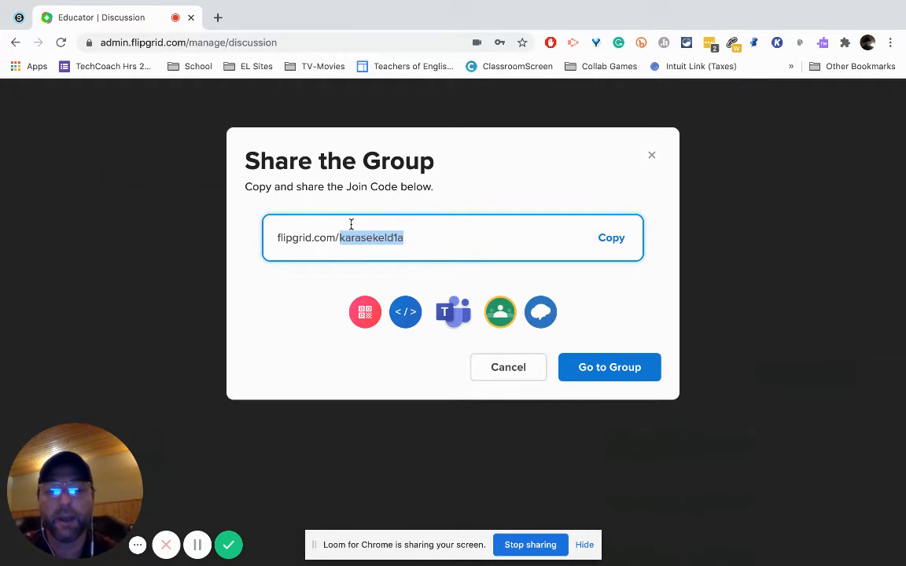
click(598, 369)
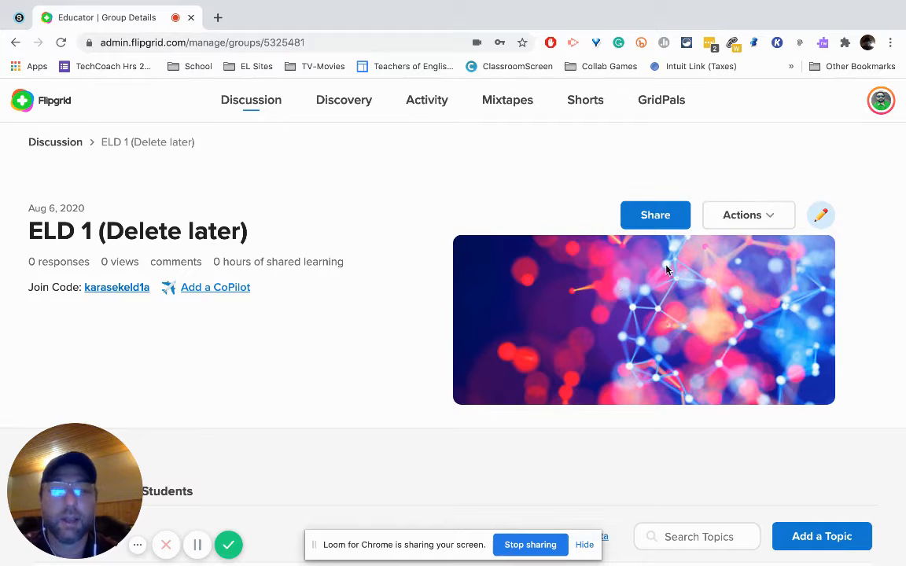
click(822, 219)
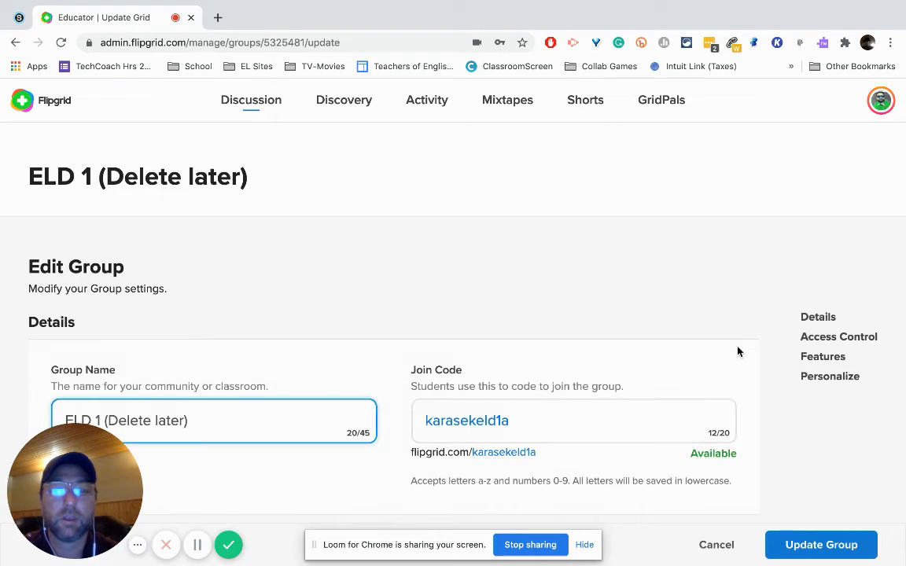
scroll(738, 351, down, 4)
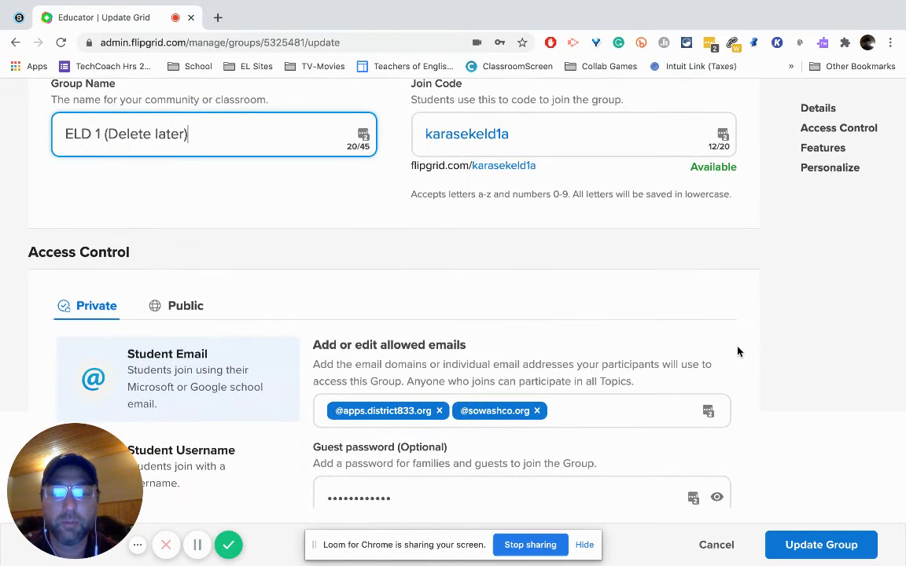
scroll(738, 351, down, 6)
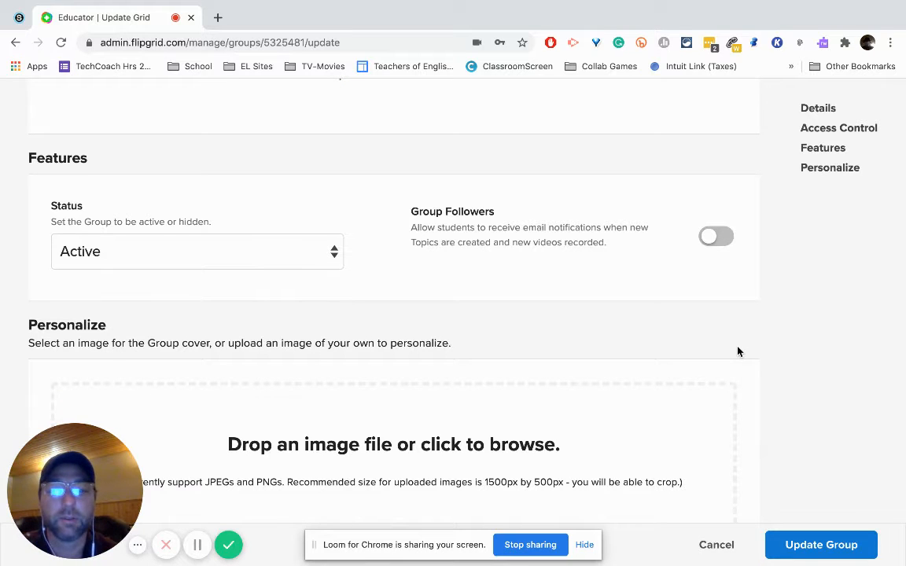
scroll(738, 351, down, 1)
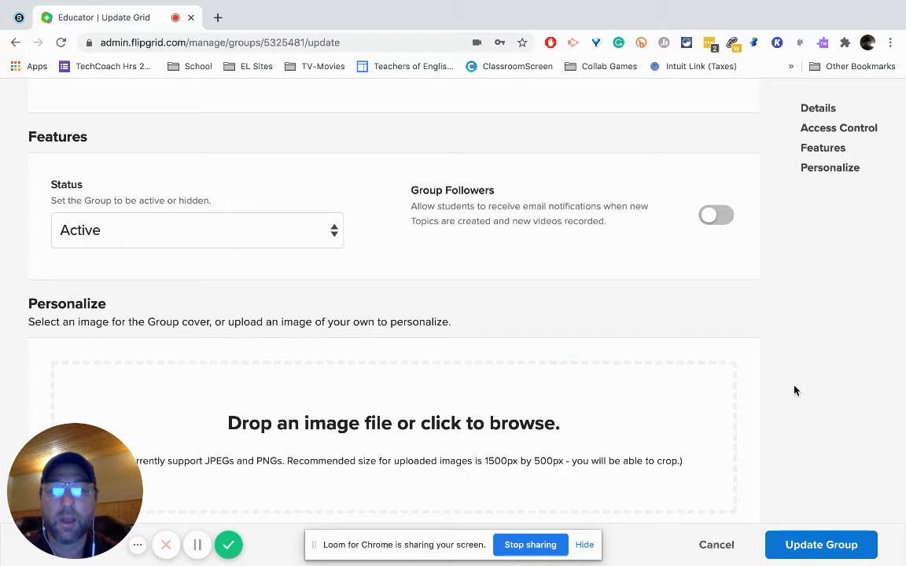
Step: Set the mountain hiker image from the People covers as the group cover, update the group, and decline saving the password
scroll(794, 391, down, 5)
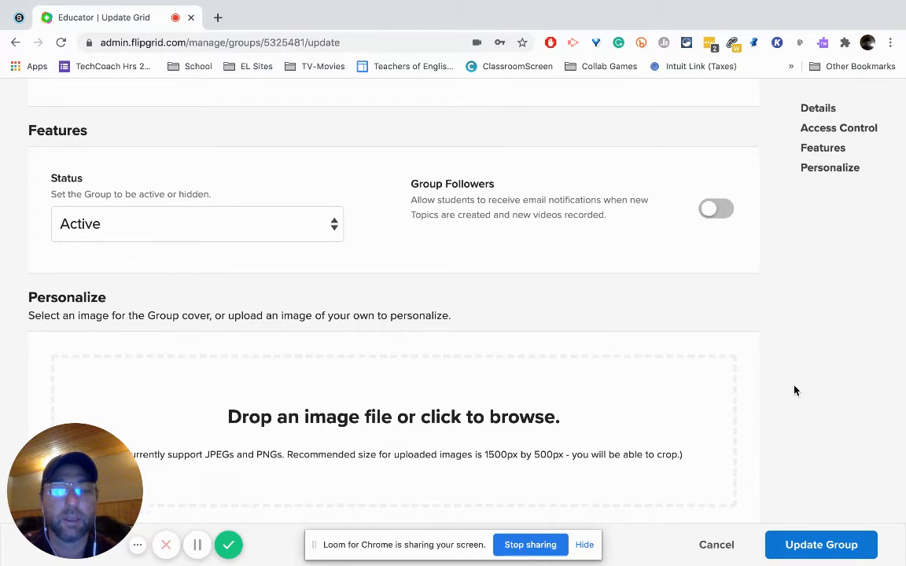
scroll(795, 391, down, 3)
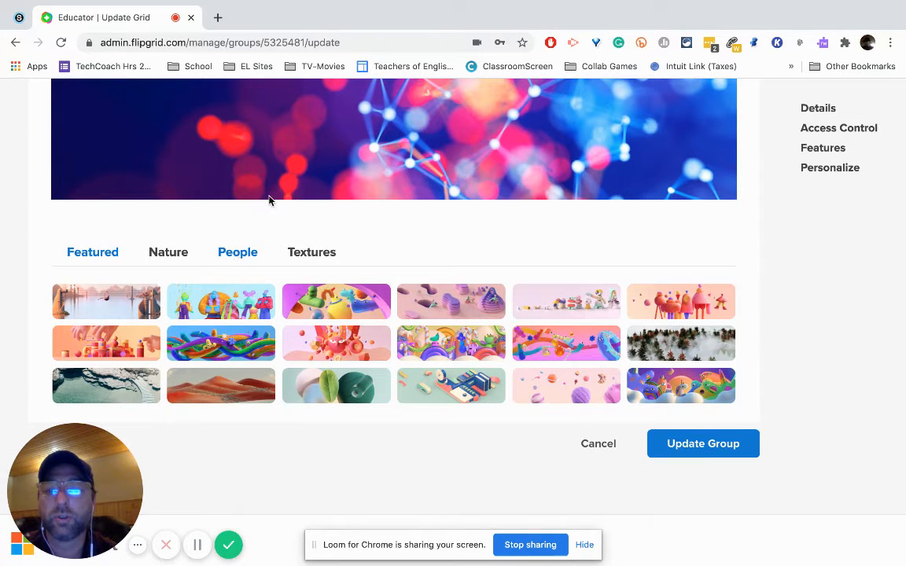
click(171, 258)
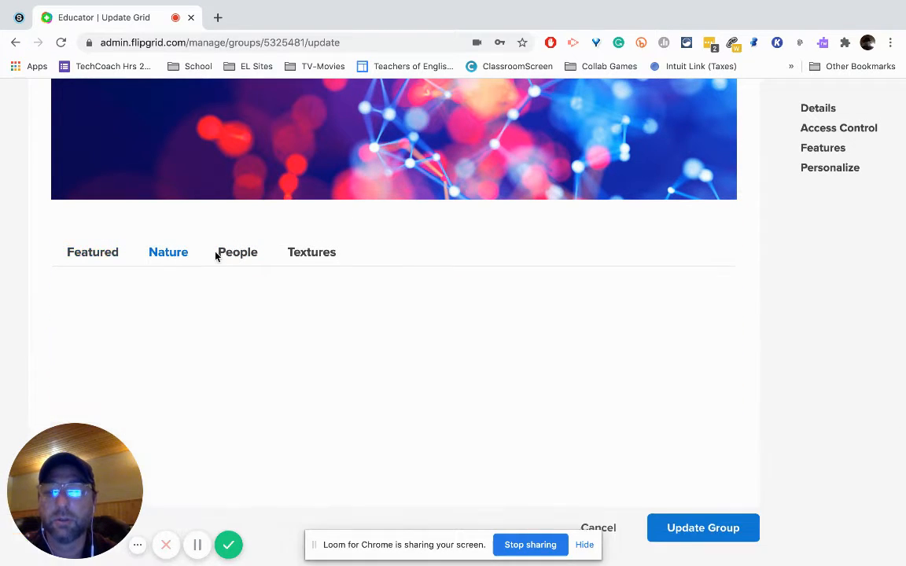
click(223, 253)
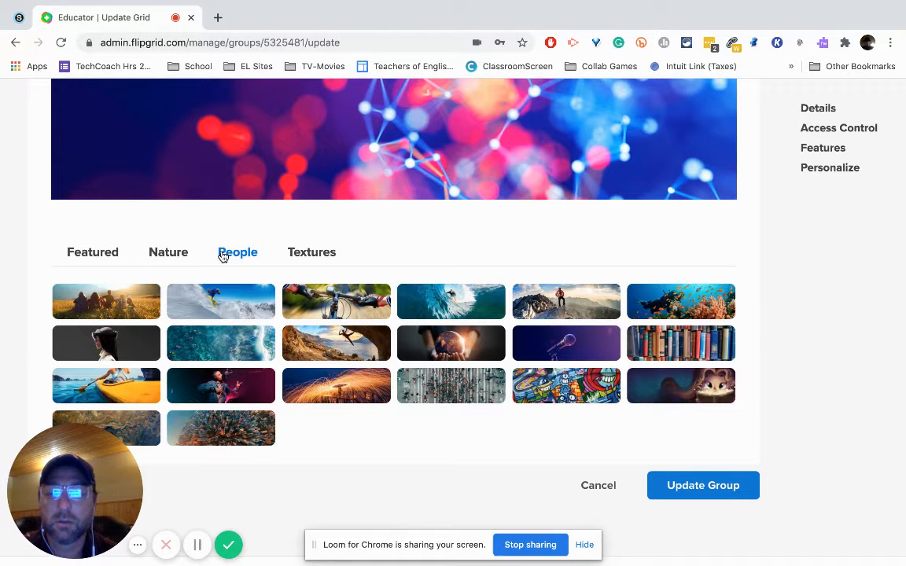
click(564, 306)
click(687, 485)
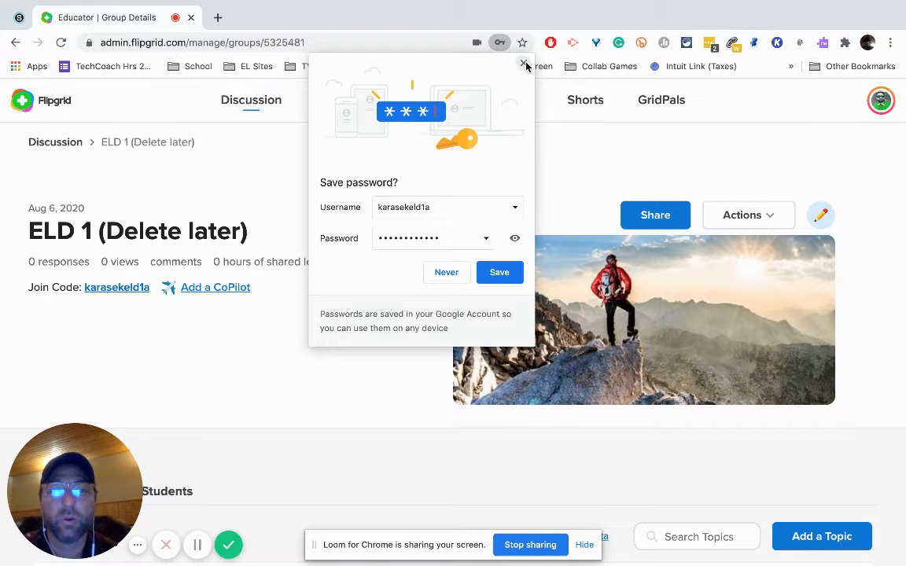
click(525, 65)
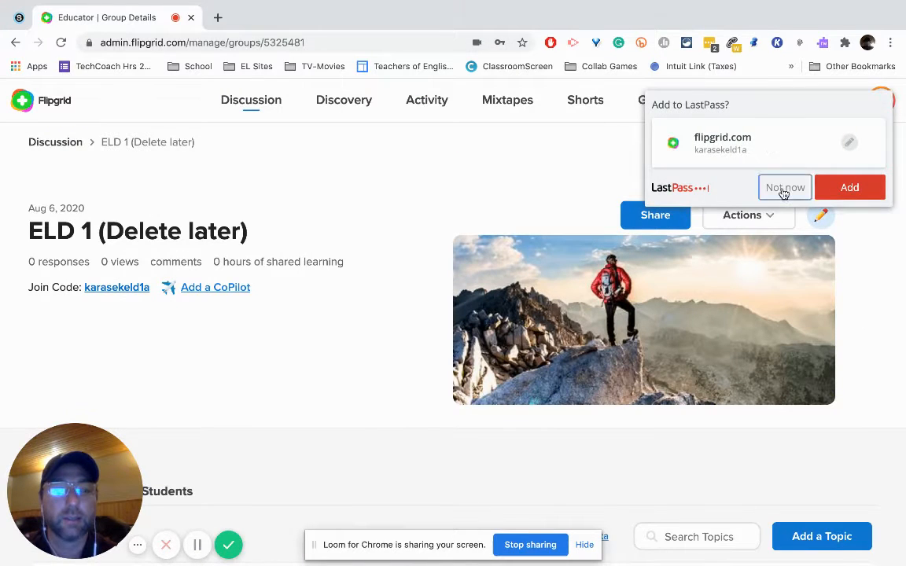
click(784, 189)
Step: View the group's sharing options, highlight the code portion of the join link, and close the sharing window
scroll(340, 251, down, 1)
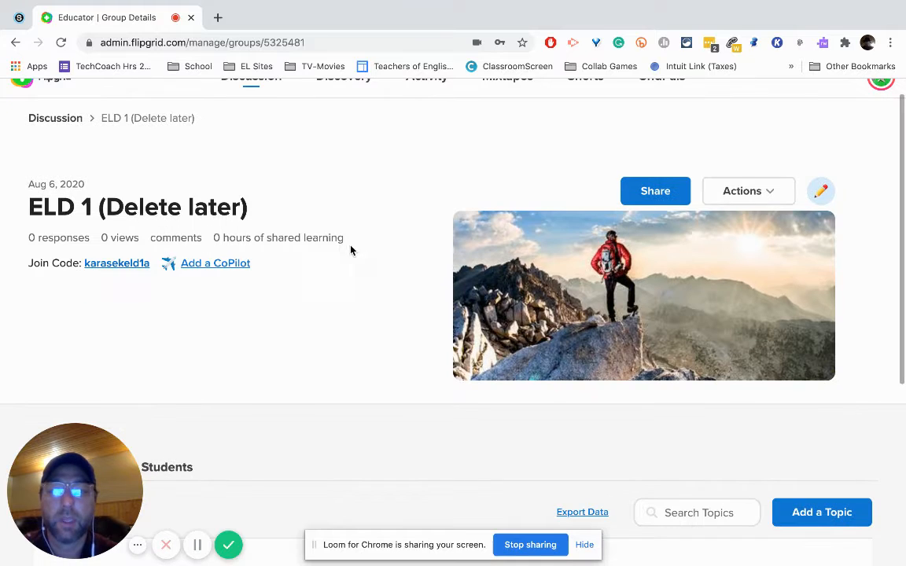
click(660, 187)
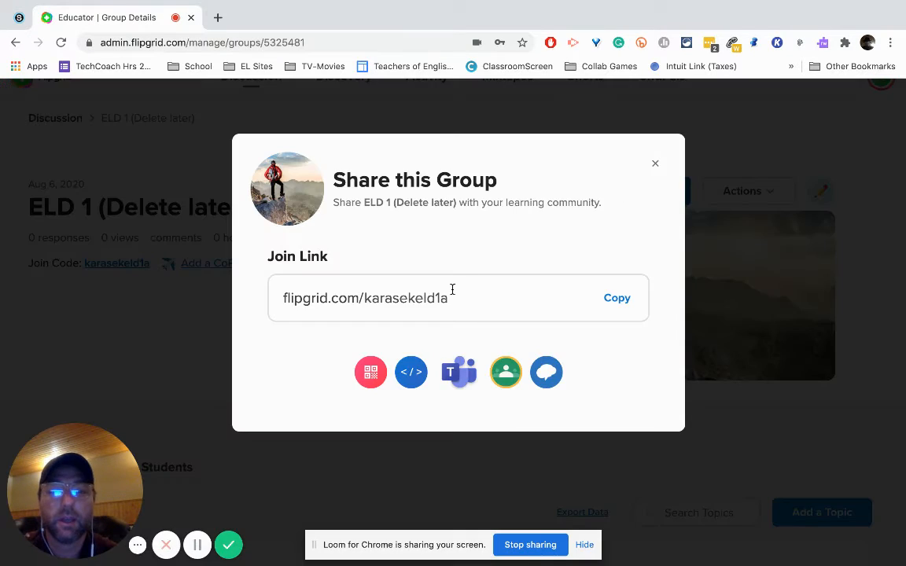
drag(464, 299, 309, 299)
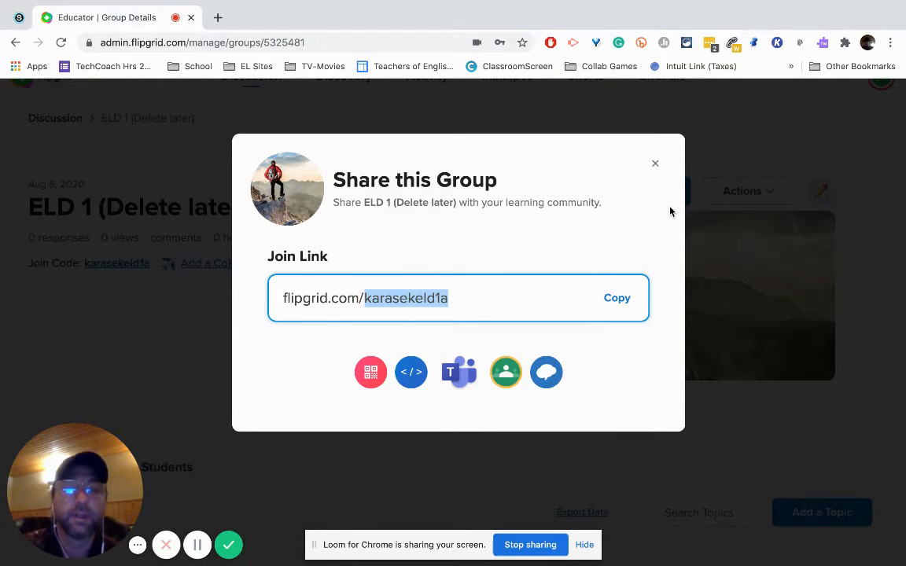
click(656, 163)
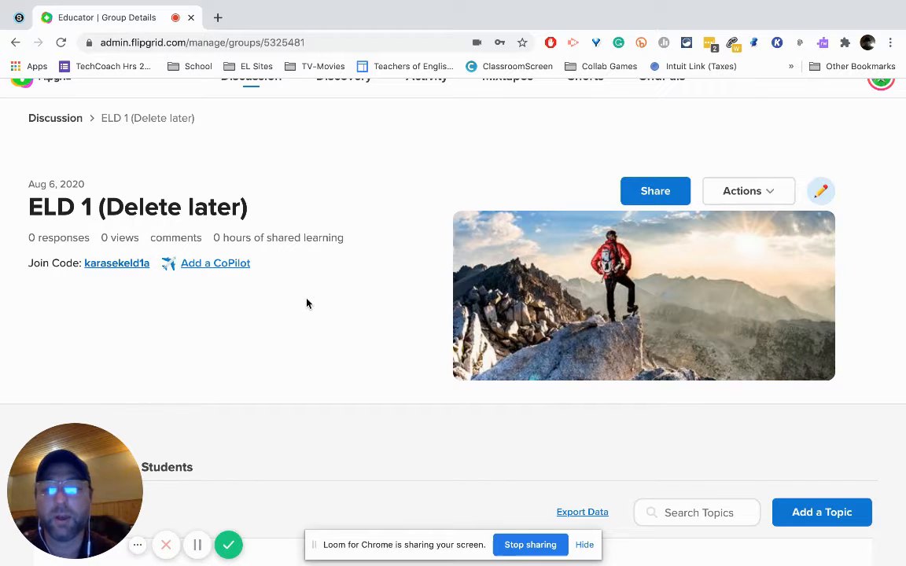
Step: Start a new topic in the group and enter "Title" as its title
scroll(307, 304, down, 1)
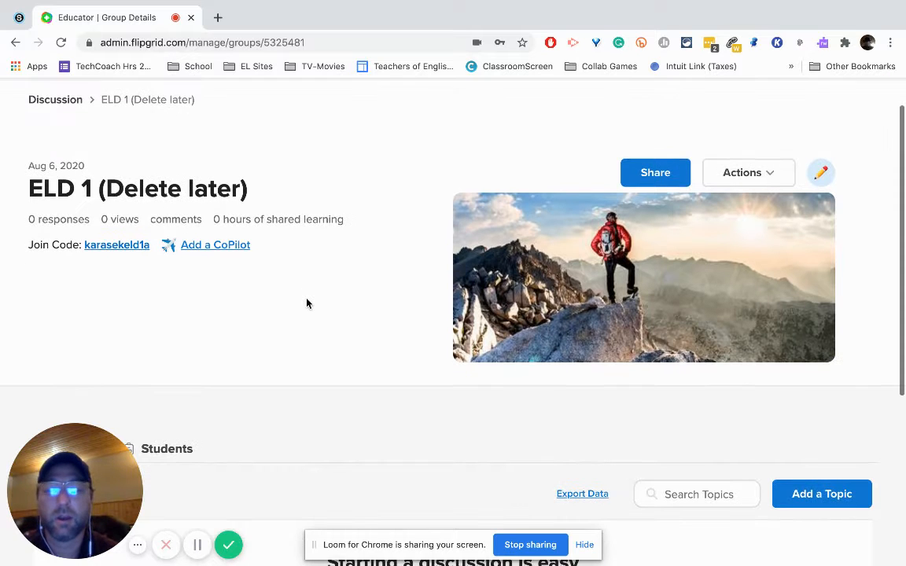
scroll(307, 304, down, 3)
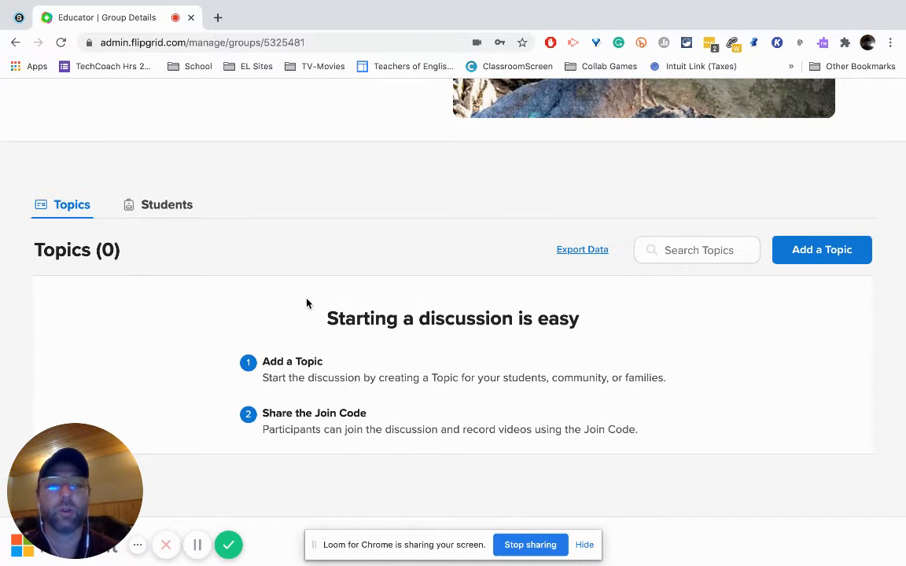
click(803, 257)
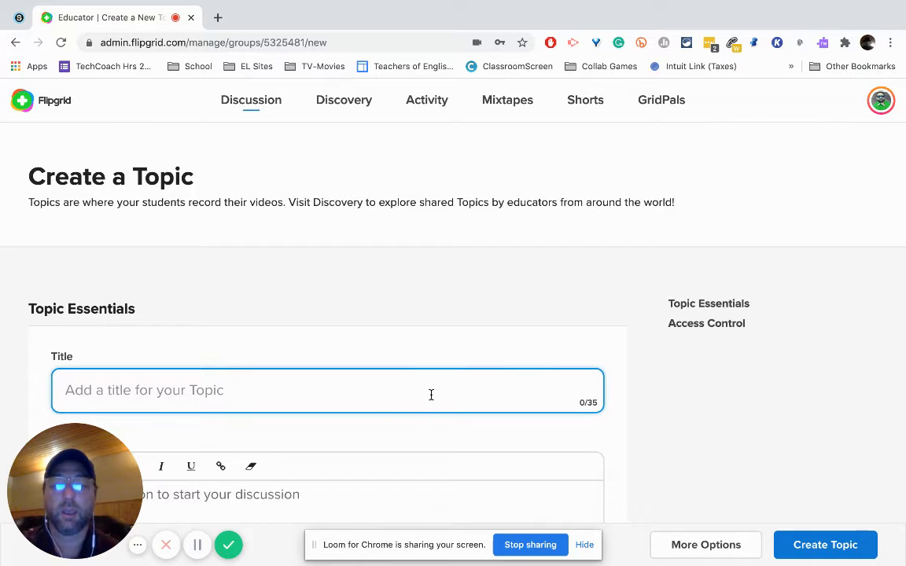
text(Title)
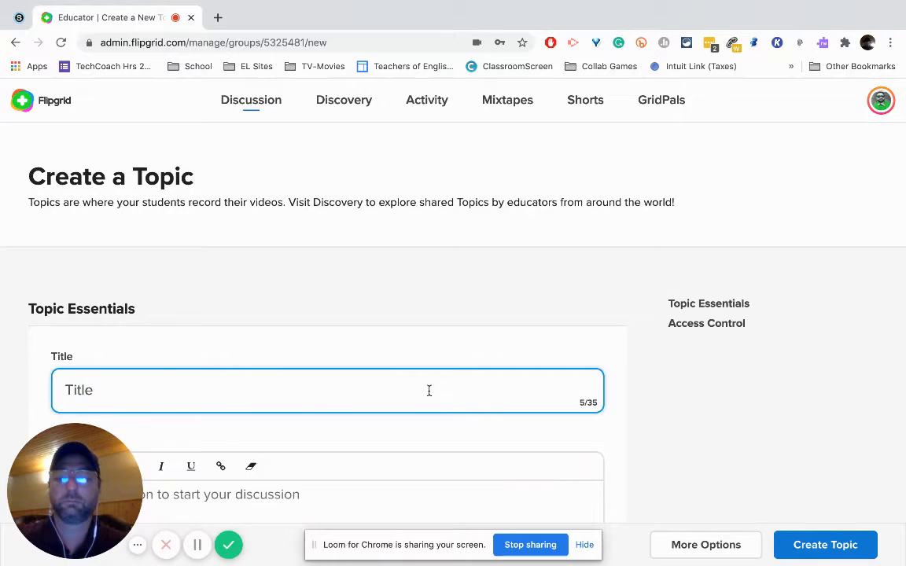
Step: Fill the topic's prompt with random filler text and check the options below it
scroll(435, 321, down, 2)
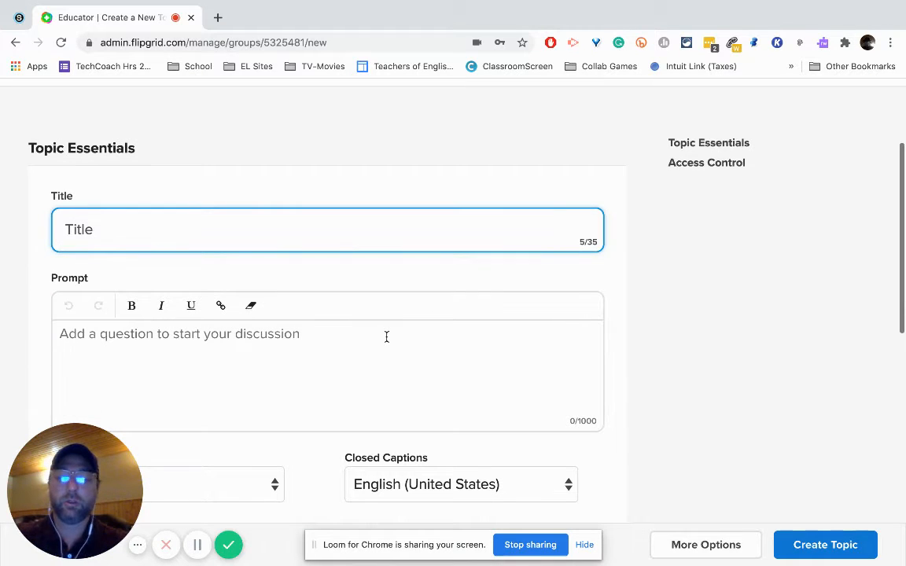
click(376, 375)
text(oiweruopijasdl;kfn,m. asopidf)
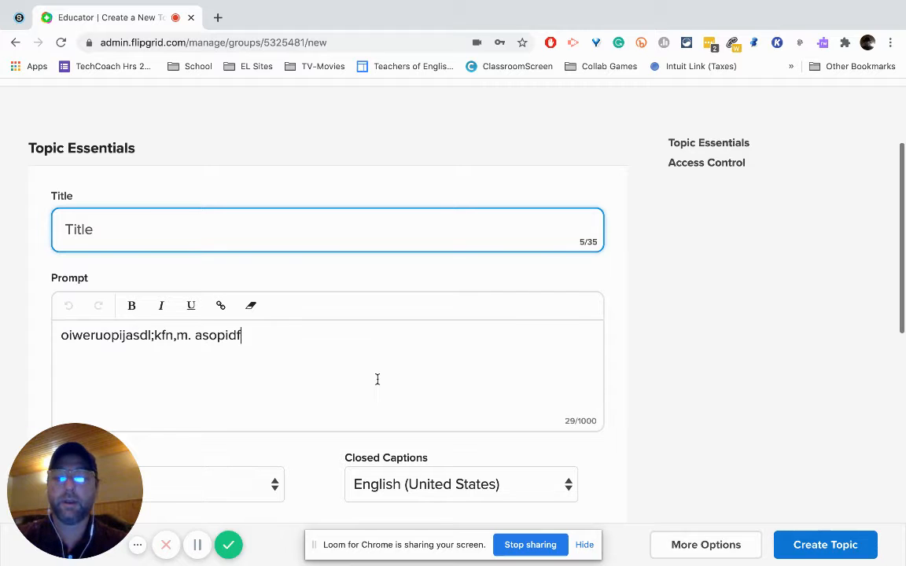
text(lkmasdfl,kmasdf)
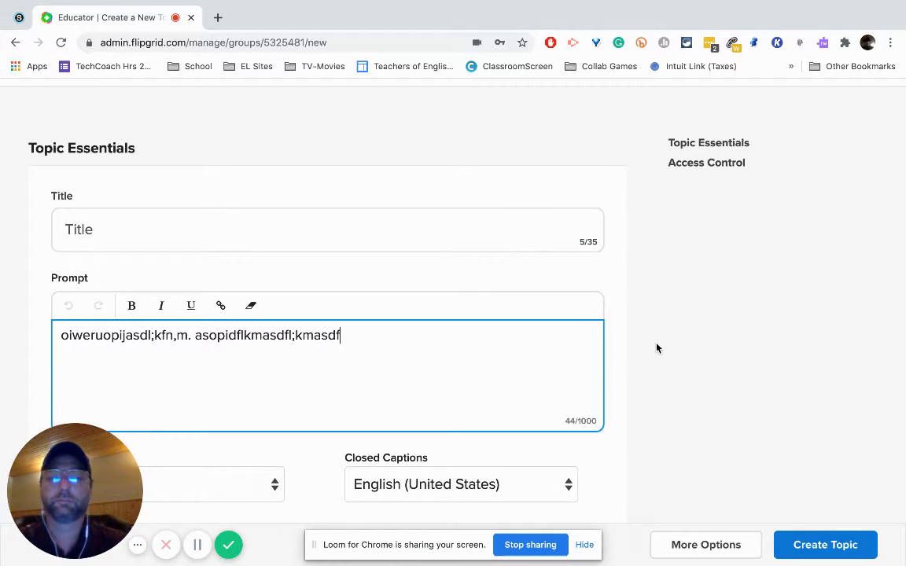
scroll(657, 347, down, 4)
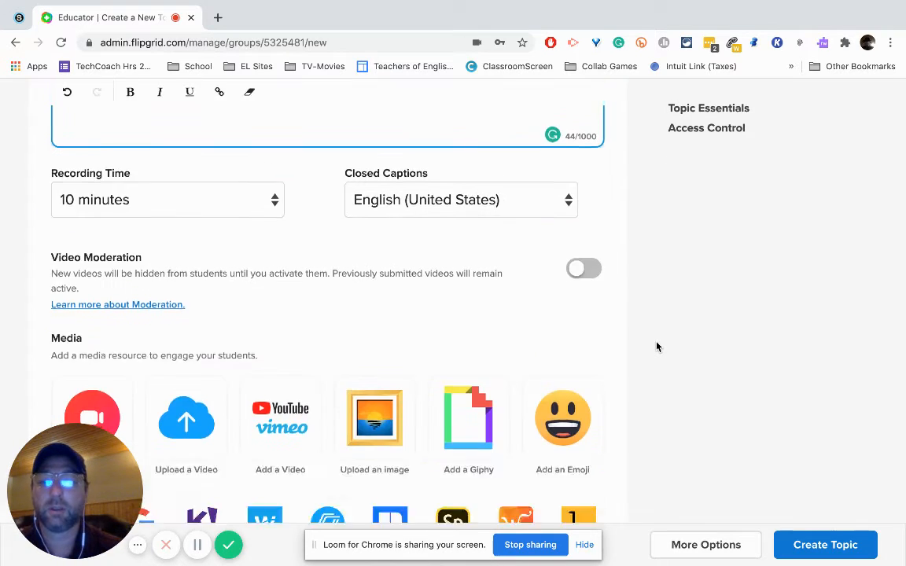
scroll(655, 347, up, 3)
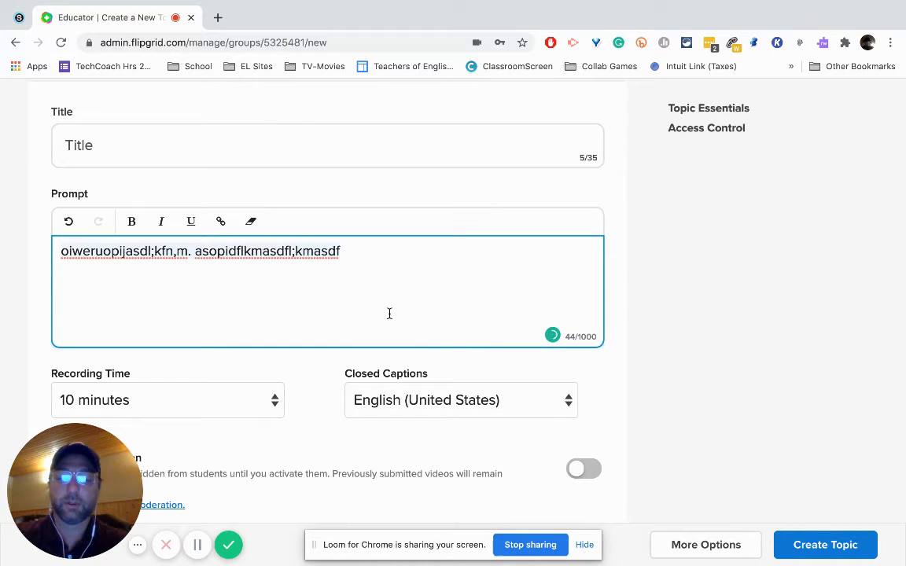
Step: Replace the prompt's filler text with "This is where you put your directions."
key(ctrl+a)
text(This is wh)
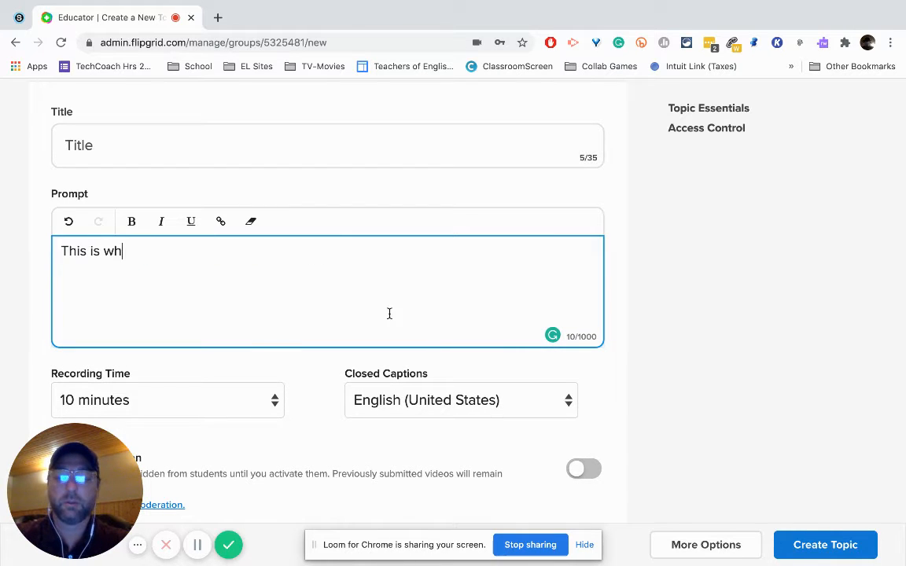
text(ere you put your dire)
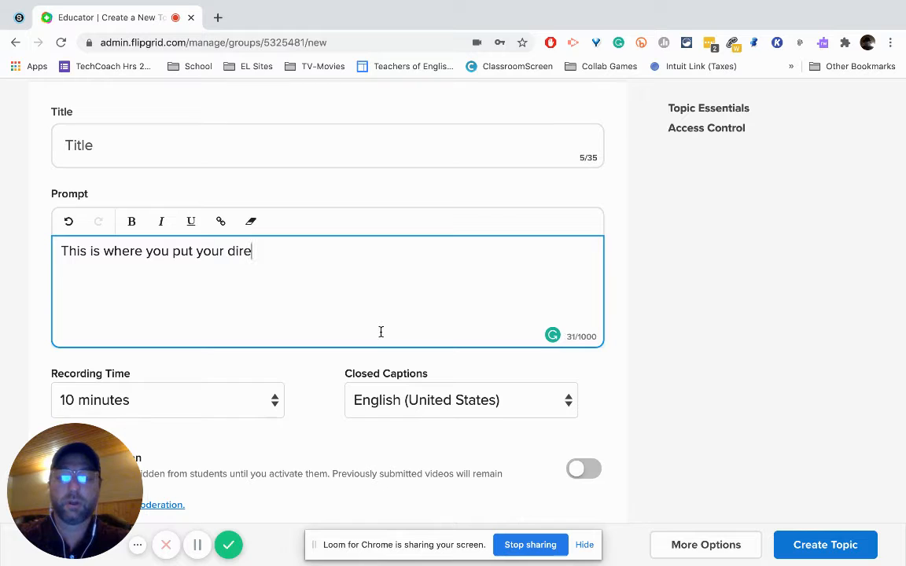
text( tions)
key(BackSpace)
key(BackSpace)
key(BackSpace)
key(BackSpace)
key(BackSpace)
key(BackSpace)
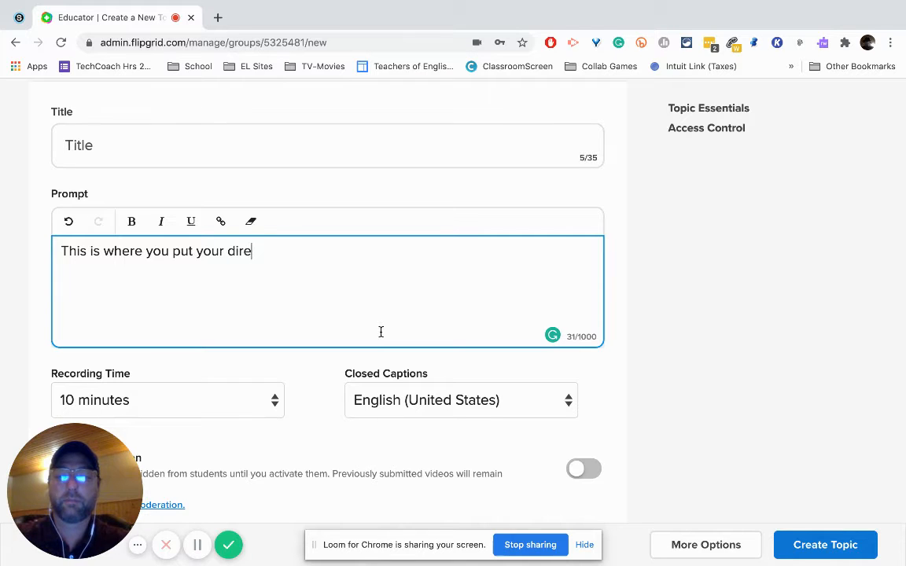
text(ctions. Sutdet)
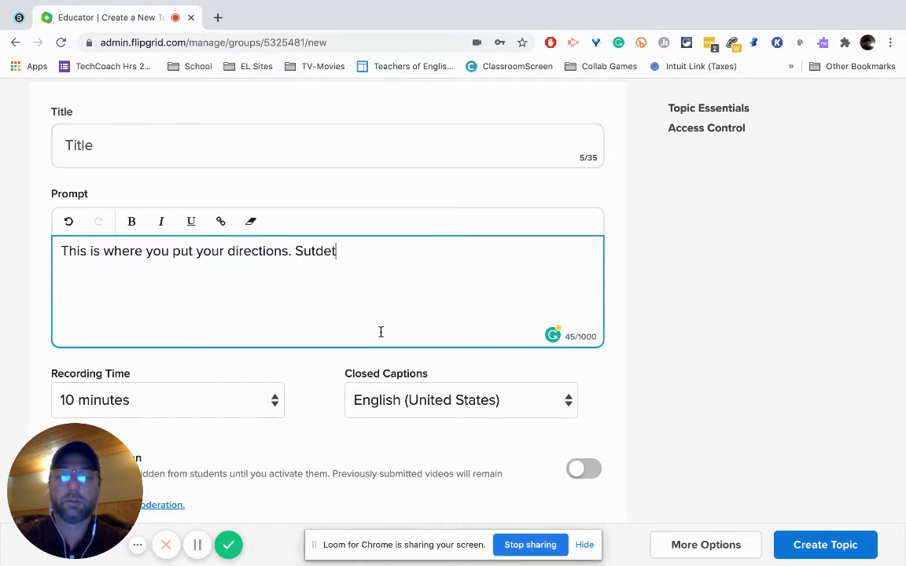
Step: Continue the prompt with "Students will be able to have Immersive Reader read the directions out loud, and they"
key(BackSpace)
key(BackSpace)
key(BackSpace)
key(BackSpace)
key(BackSpace)
text(tud)
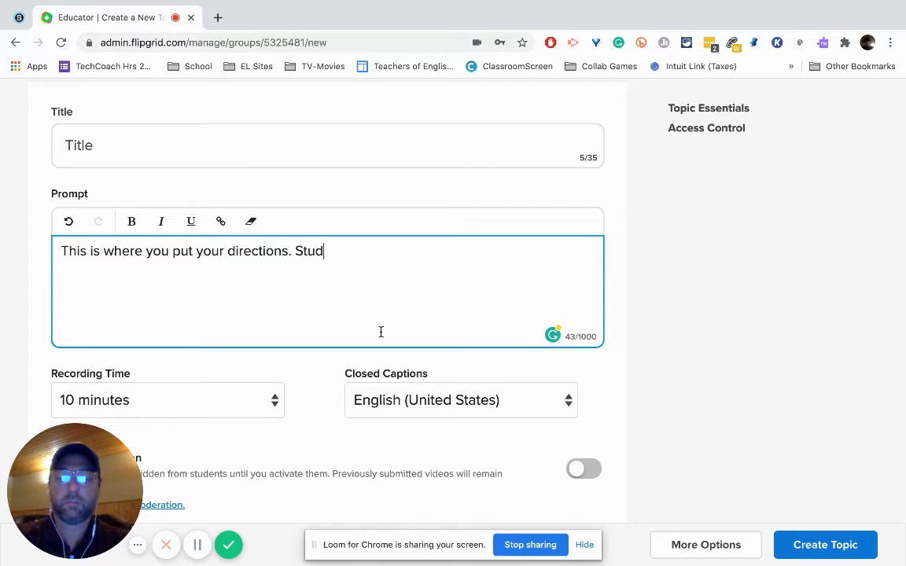
text(ents will be able to )
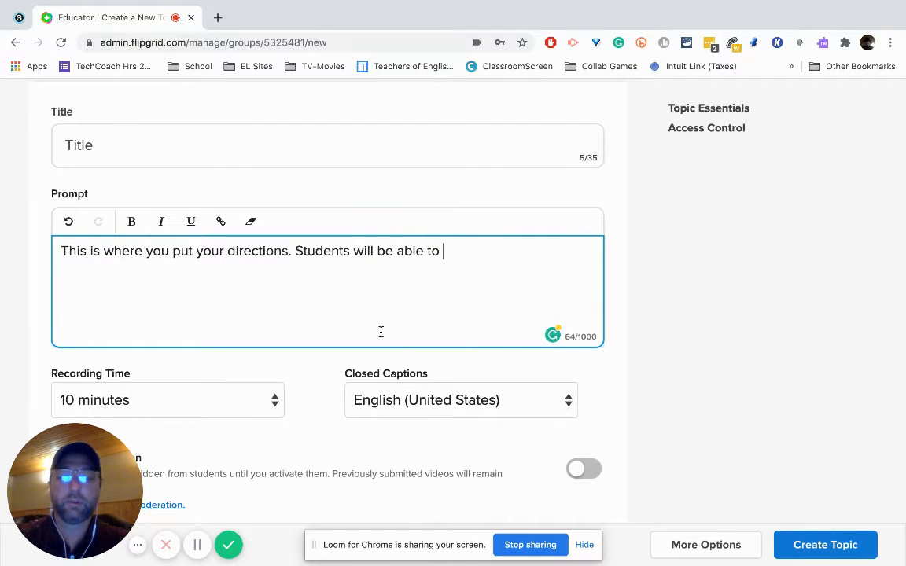
text(have Im)
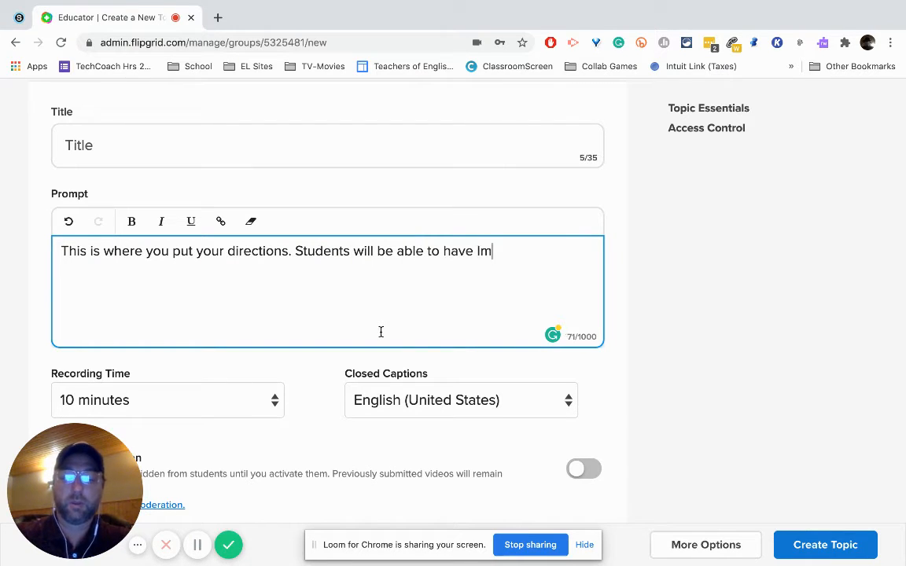
text(mersive Reader)
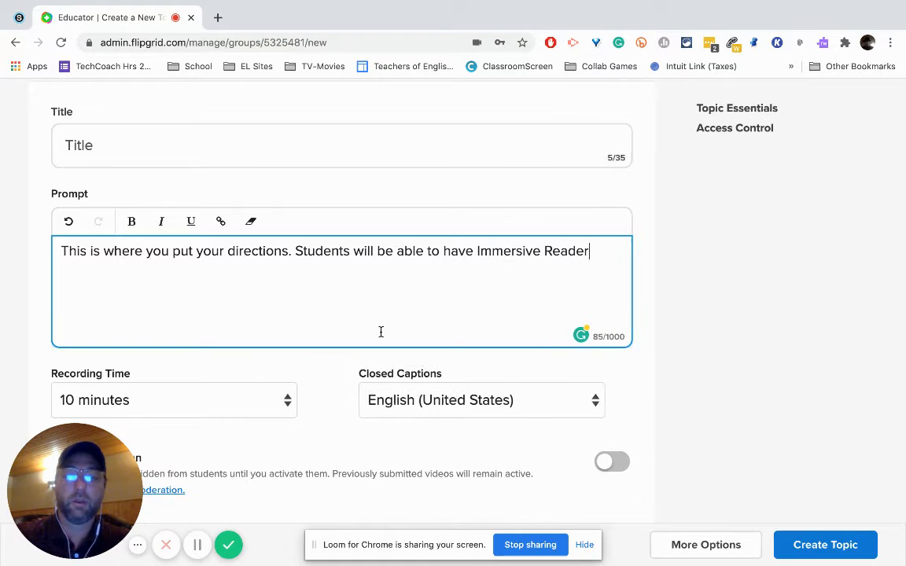
text( read the direx)
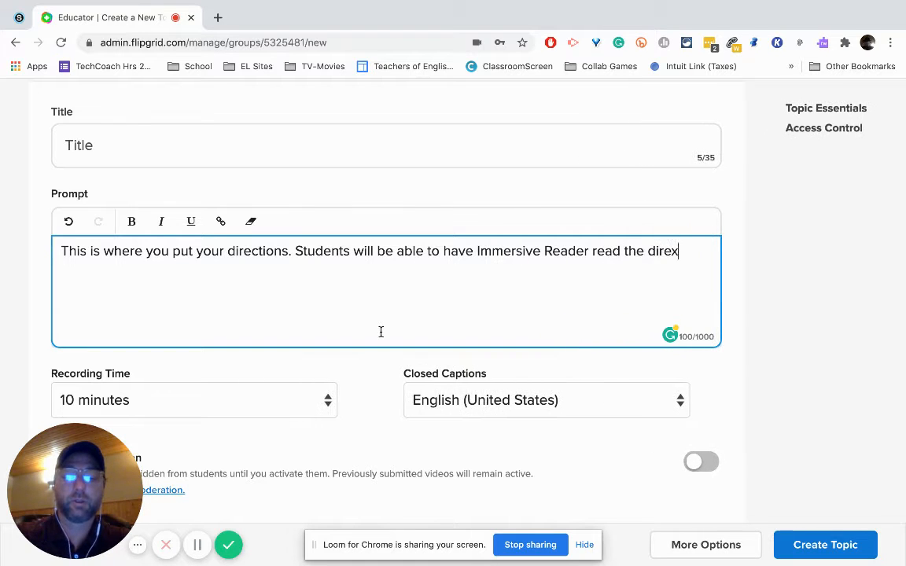
key(BackSpace)
text(ction)
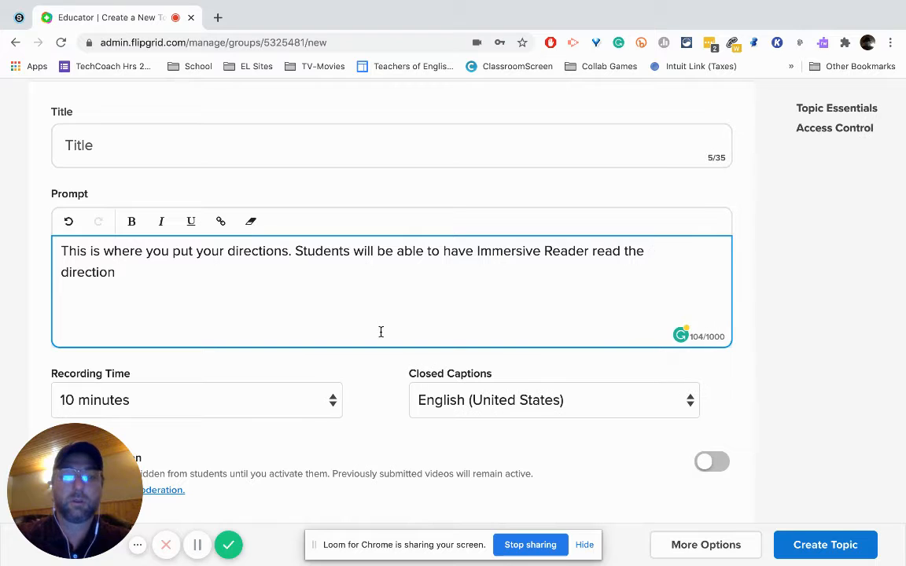
text(s out lou)
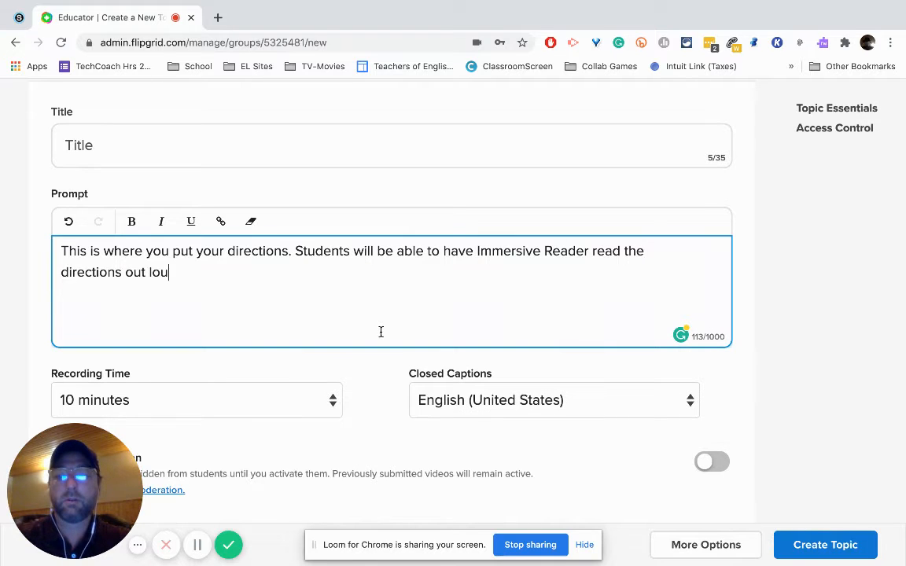
text(d, and t)
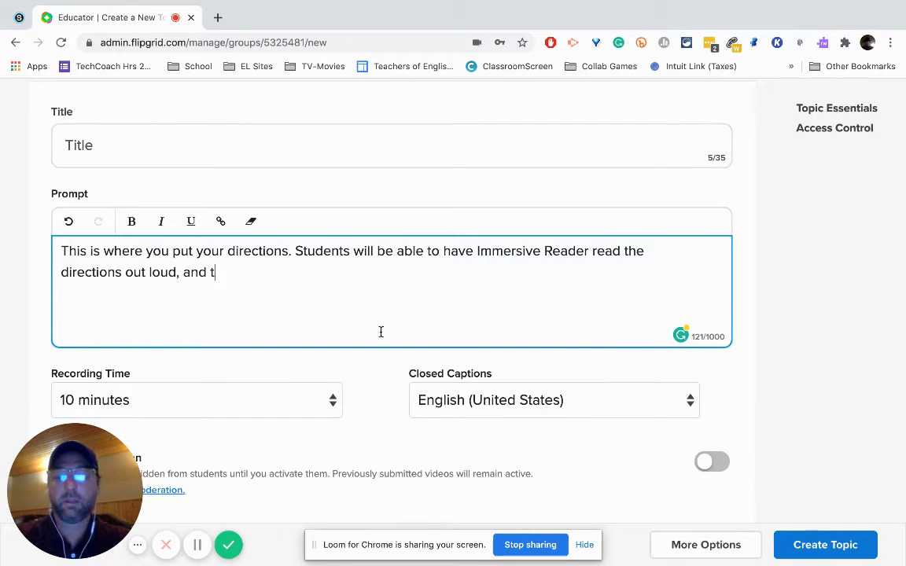
text(hey can alway)
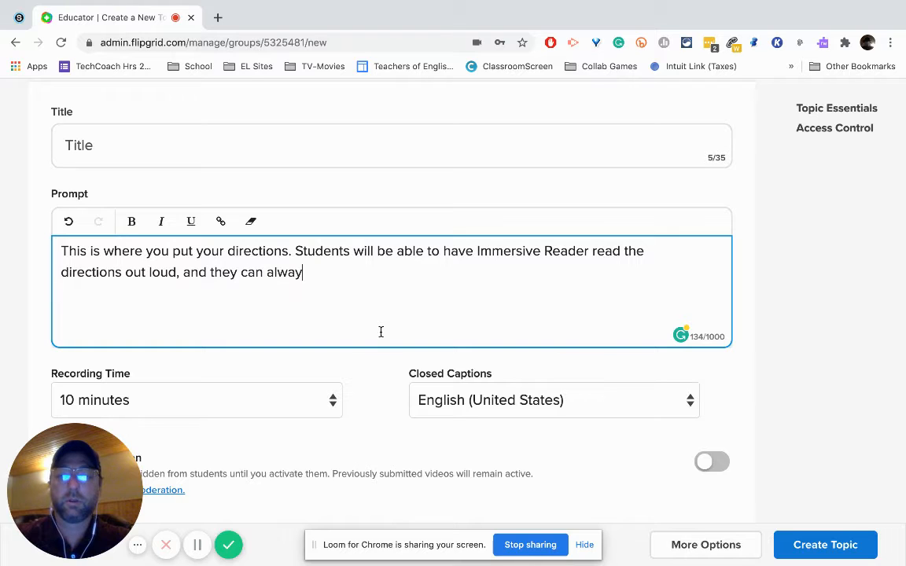
Step: Finish the prompt's last sentence with "can also translate into his or her native language." and correct the misspelled "translate"
key(BackSpace)
key(BackSpace)
key(BackSpace)
text(so trana)
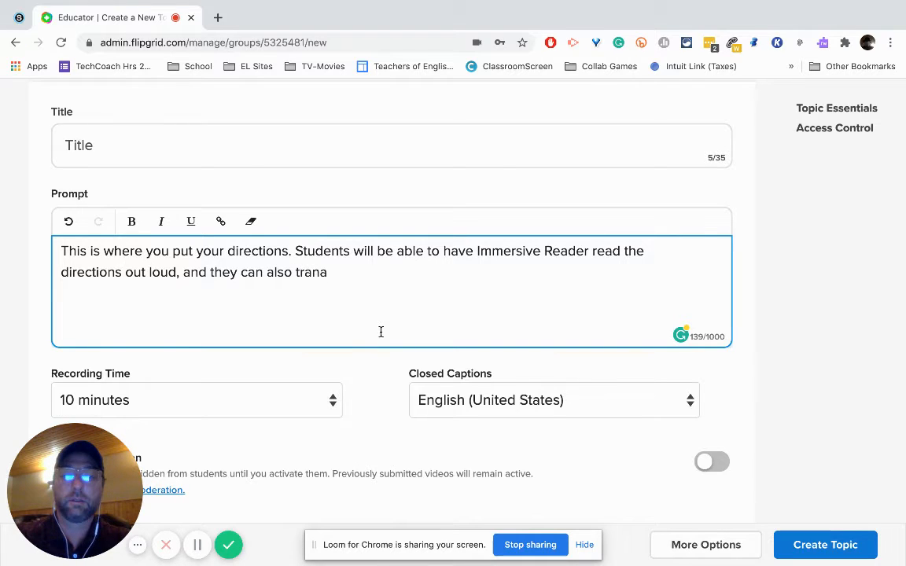
key(BackSpace)
text(lsate)
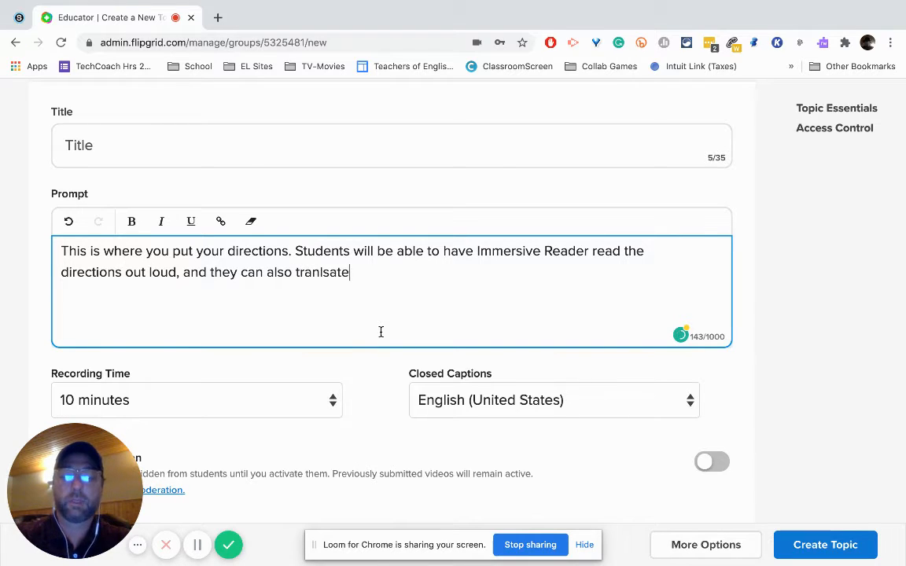
text( into his or hre)
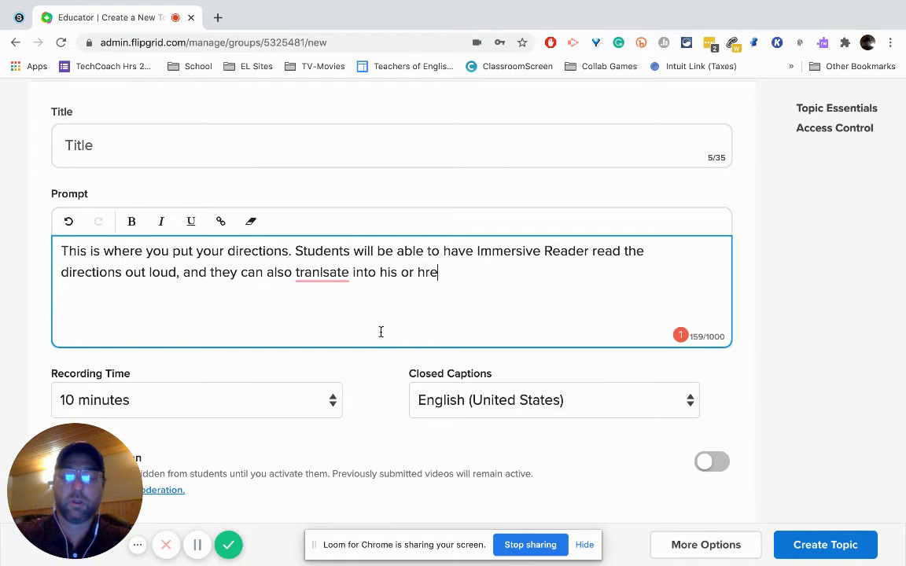
key(BackSpace)
key(BackSpace)
text(er nat)
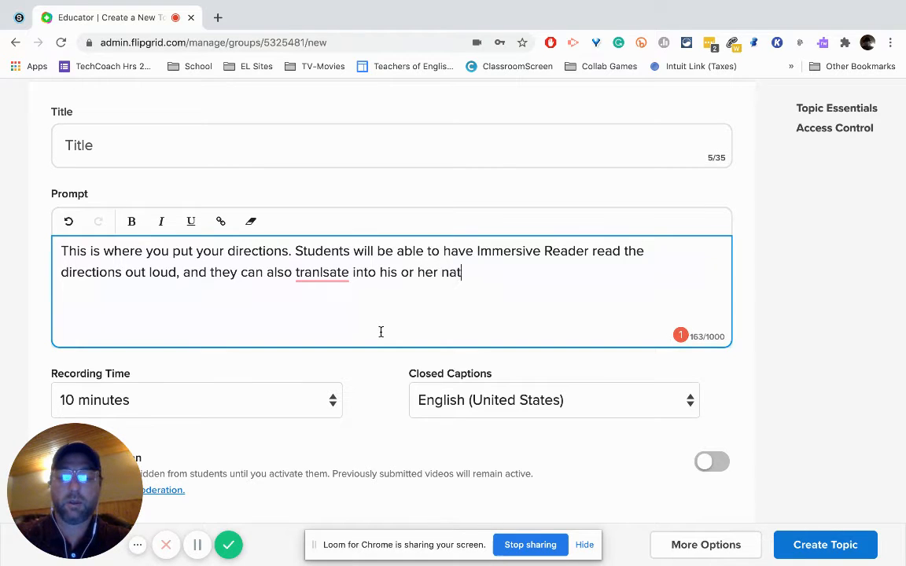
text(ive la)
key(BackSpace)
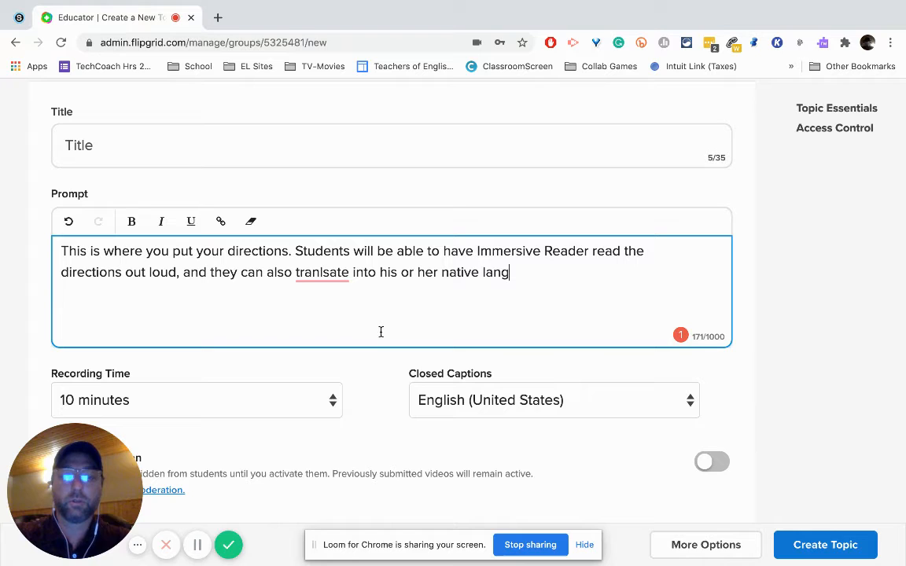
text(uage.)
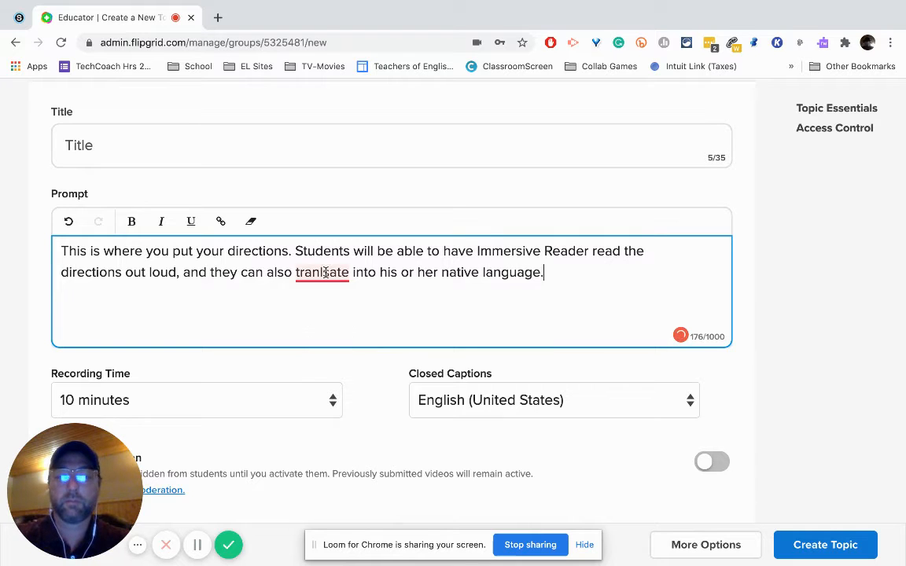
mouse_move(324, 273)
click(323, 297)
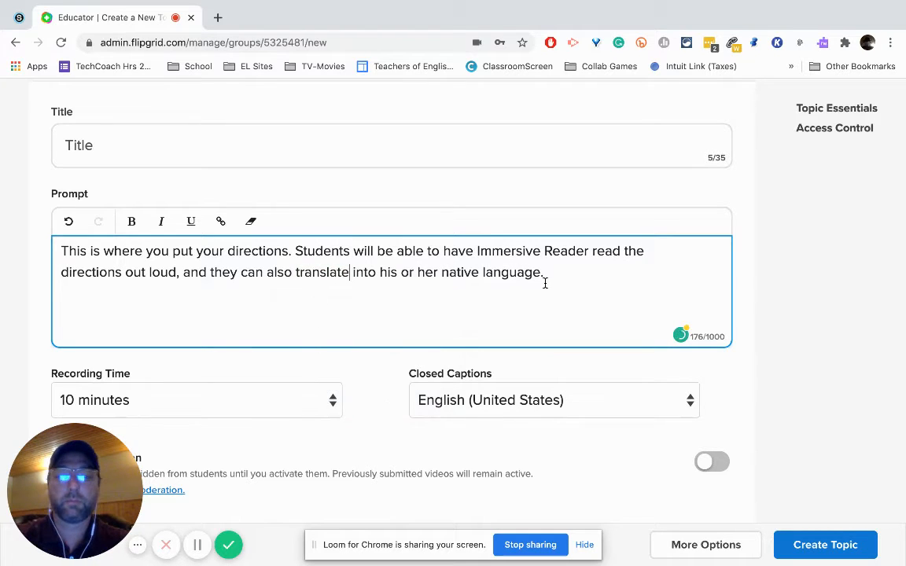
Step: Check the recording time choices available for the topic and keep 10 minutes
scroll(545, 284, down, 1)
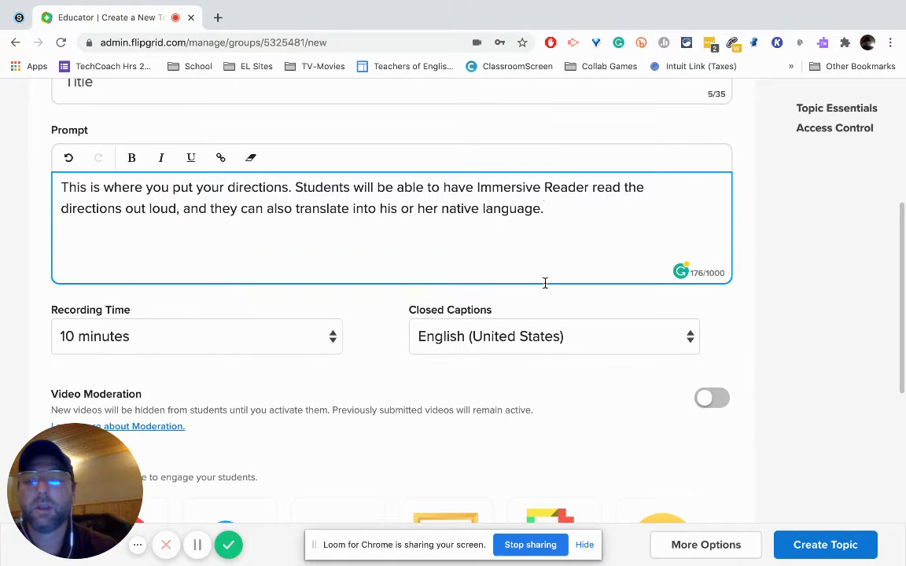
scroll(544, 284, down, 1)
click(333, 285)
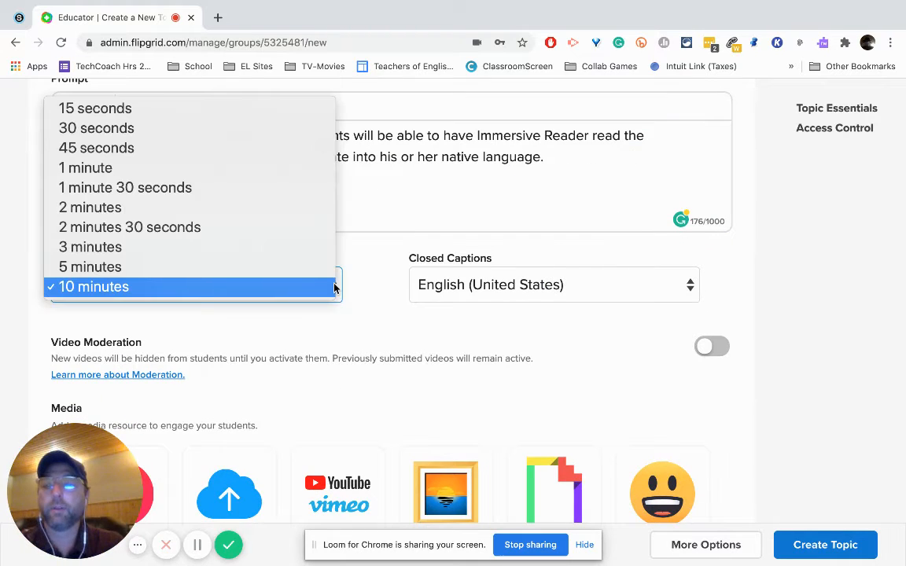
click(356, 312)
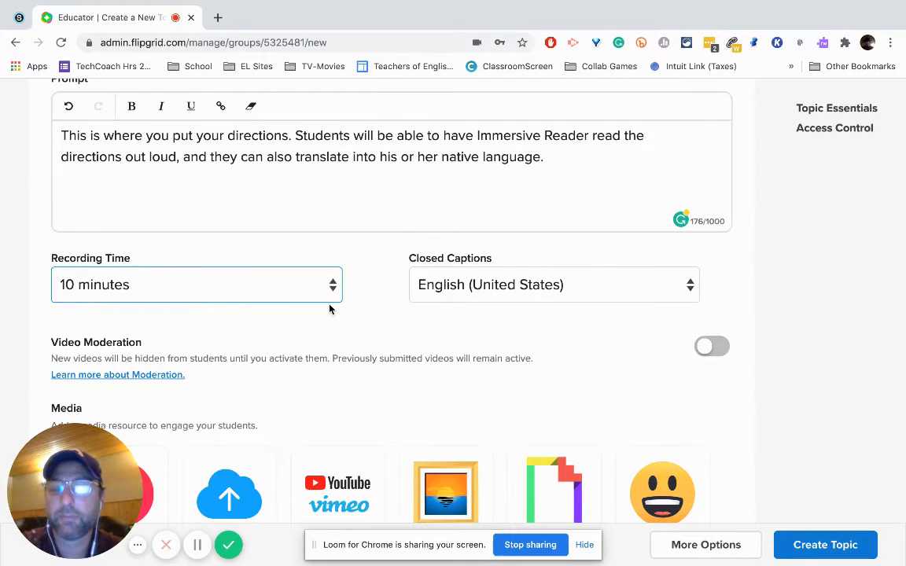
click(324, 298)
click(324, 298)
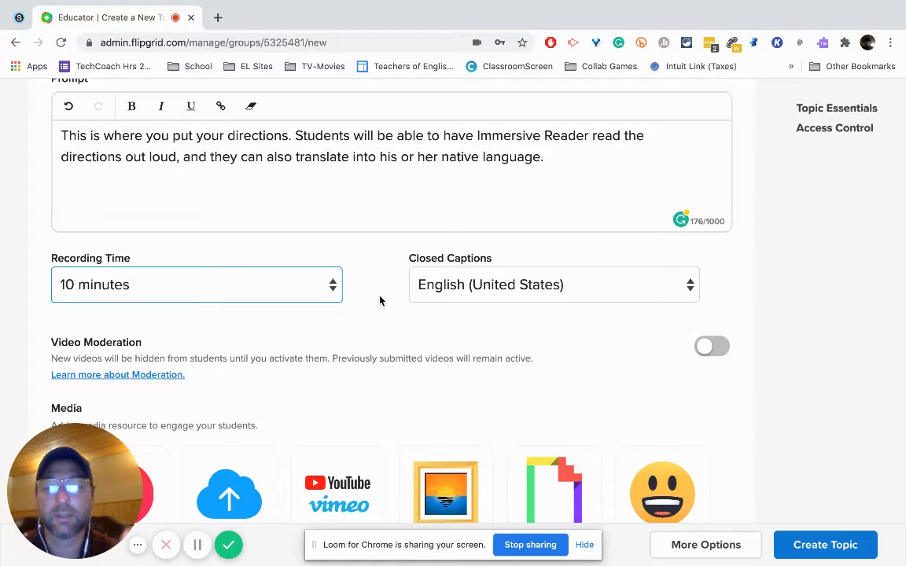
Step: Review the topic's video moderation, media and access control settings, and reveal its additional options
scroll(379, 301, down, 1)
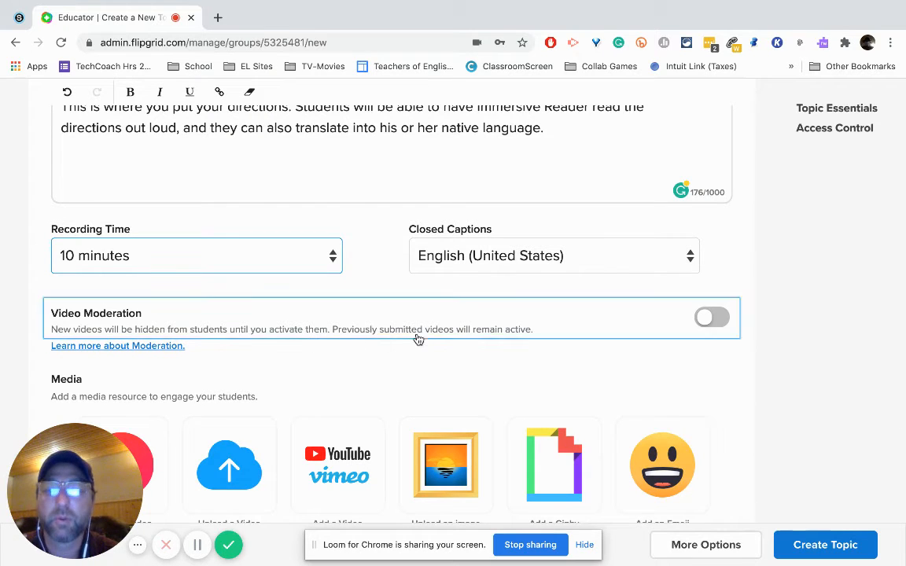
scroll(503, 348, down, 1)
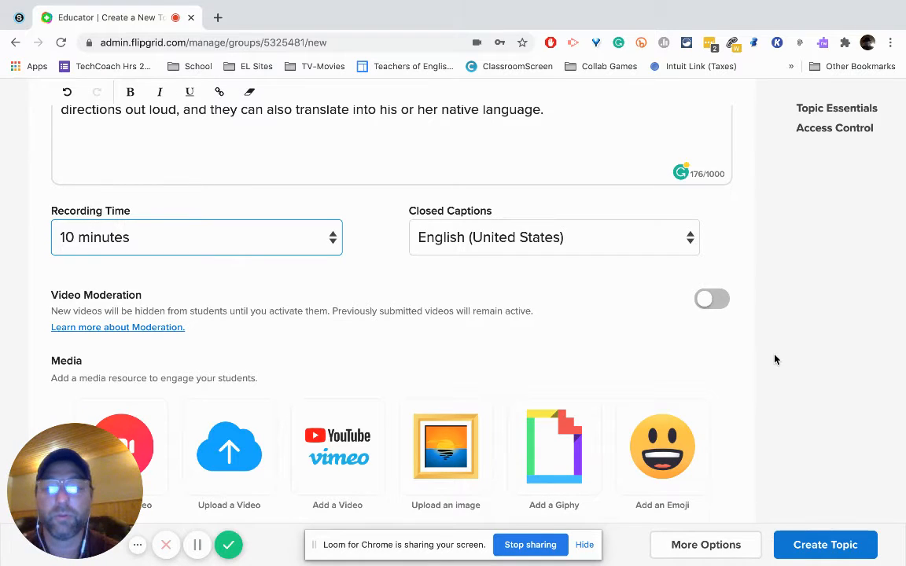
scroll(774, 360, down, 2)
scroll(775, 360, down, 1)
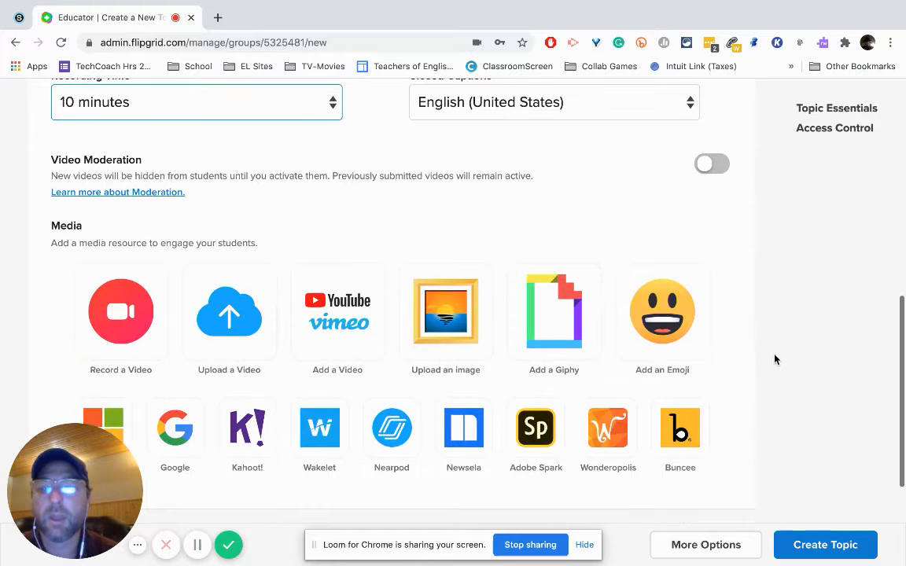
scroll(775, 359, down, 1)
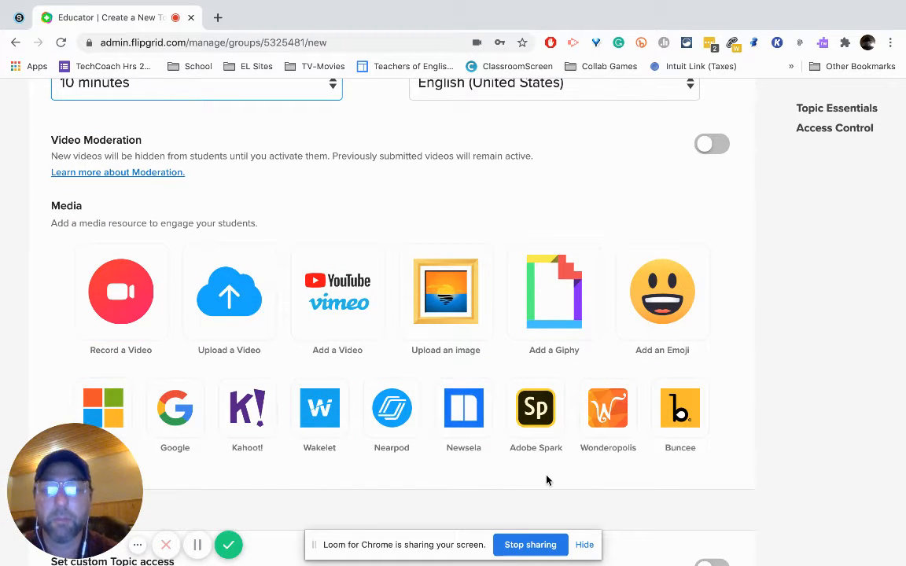
scroll(547, 481, down, 1)
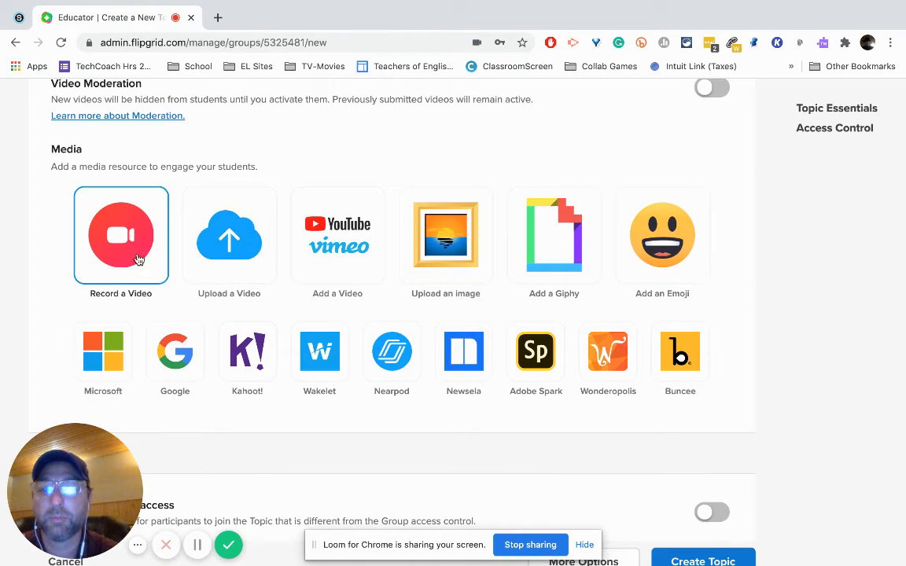
scroll(385, 446, down, 3)
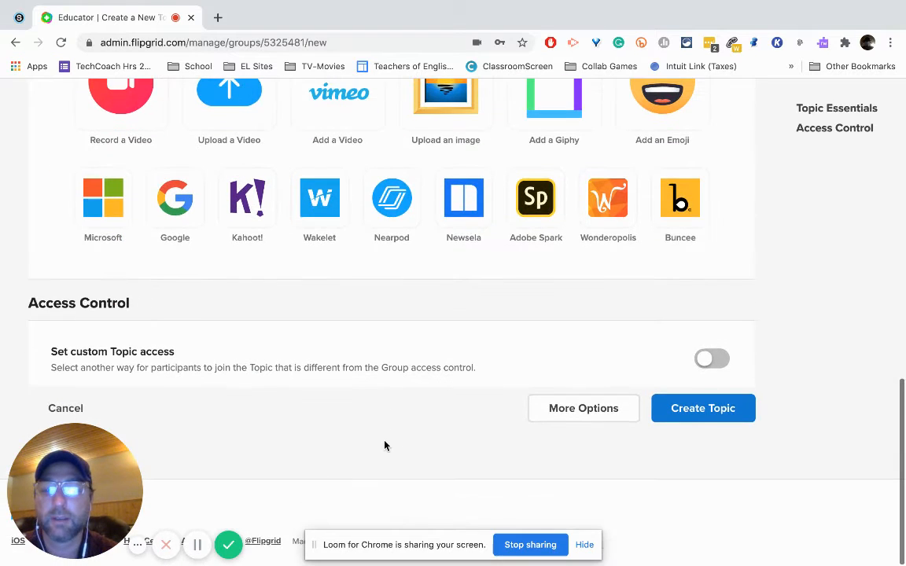
click(581, 408)
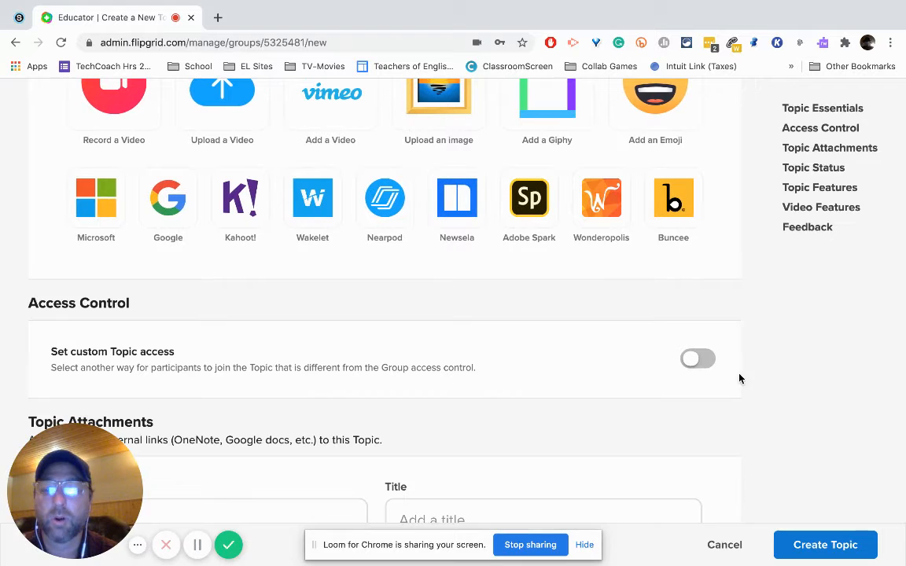
Step: Examine the Topic Attachments section and its link and title fields for external resources
scroll(793, 364, down, 3)
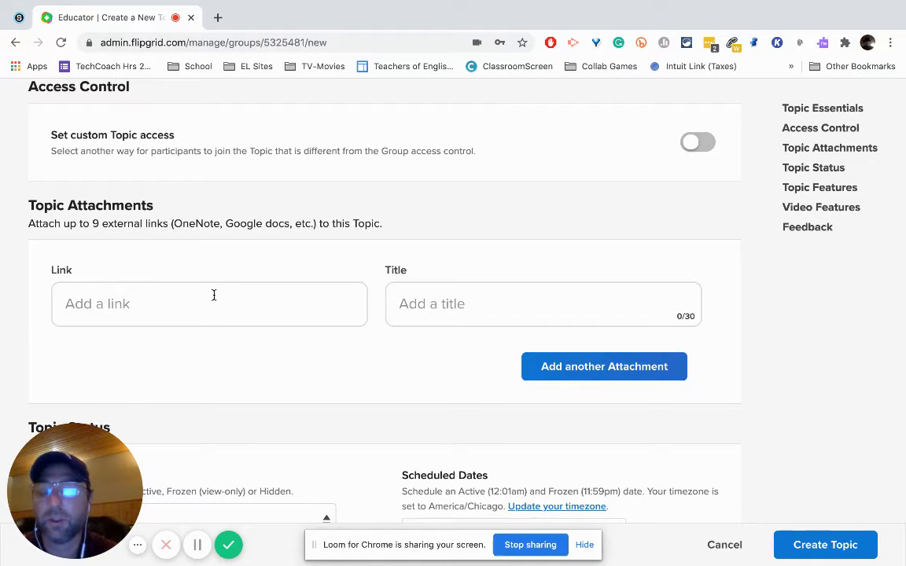
scroll(213, 295, up, 5)
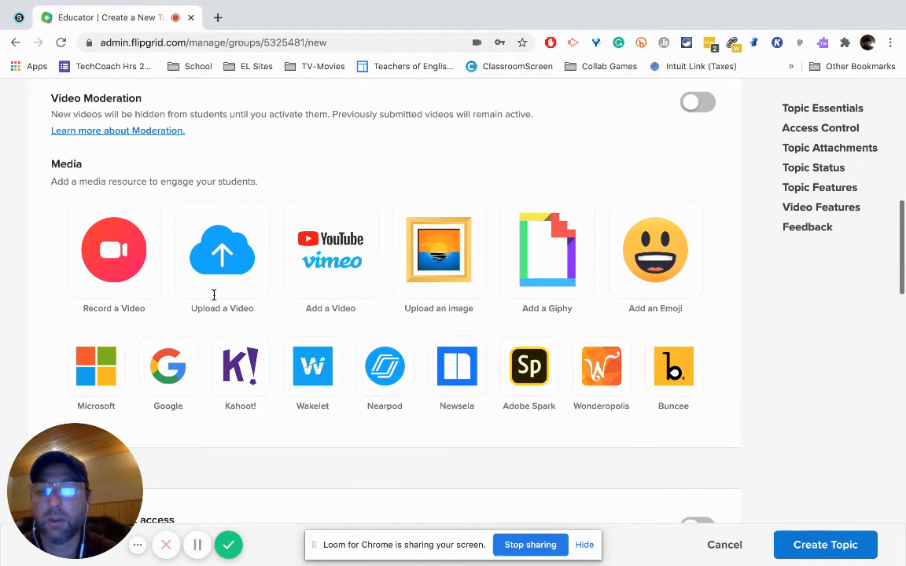
scroll(213, 295, down, 5)
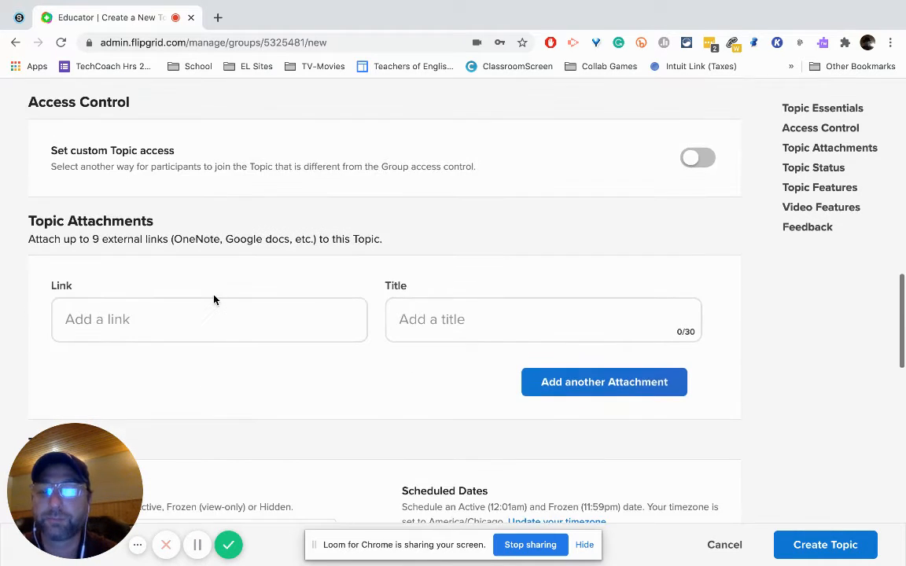
click(214, 322)
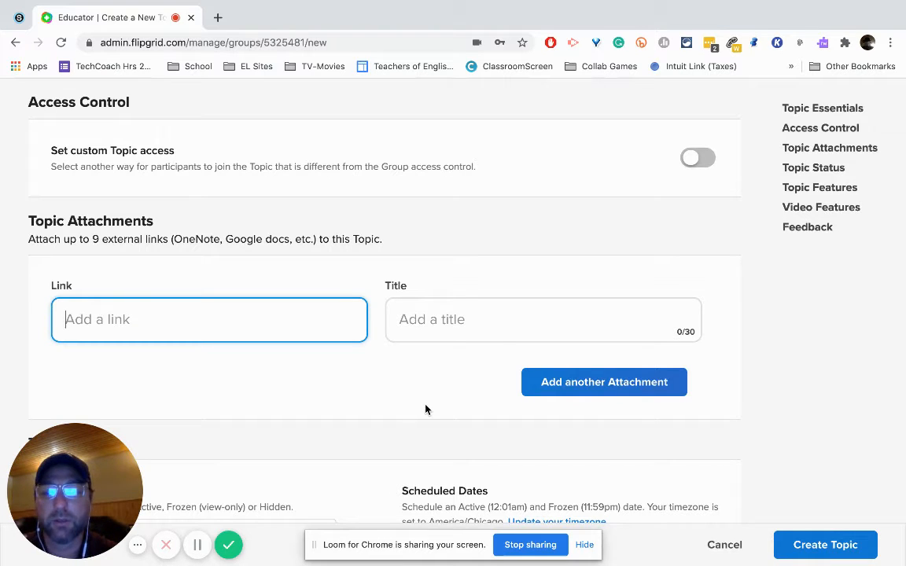
scroll(372, 425, down, 1)
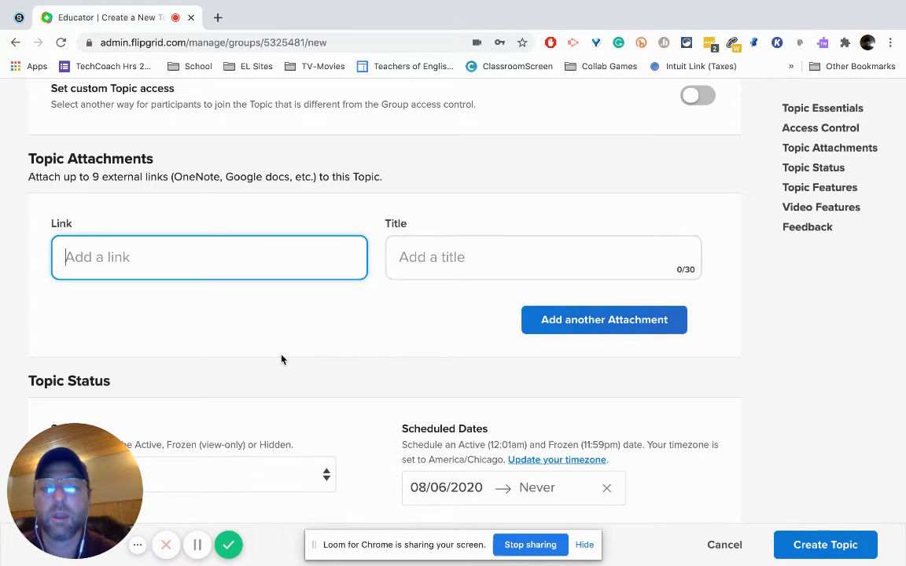
Step: Check the status choices for the topic and keep it Active
scroll(281, 359, down, 3)
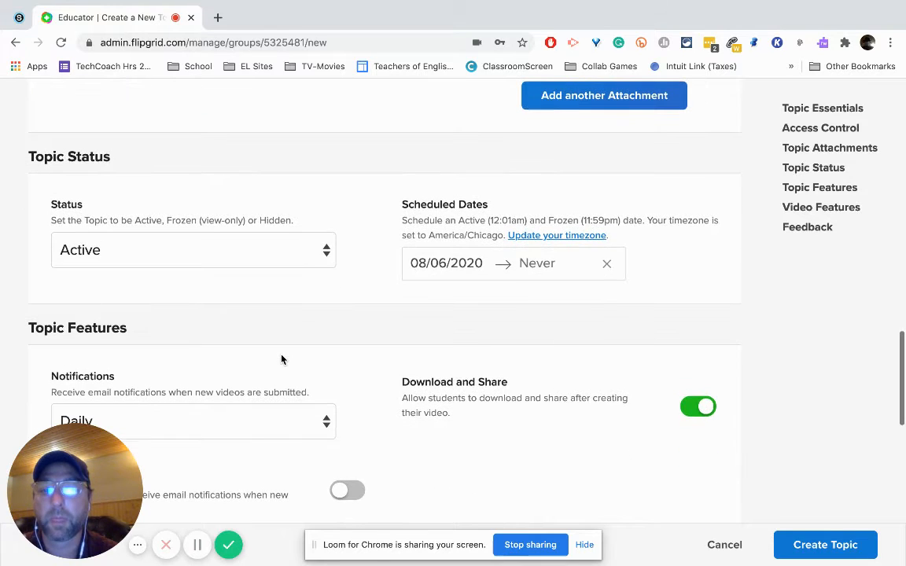
click(257, 260)
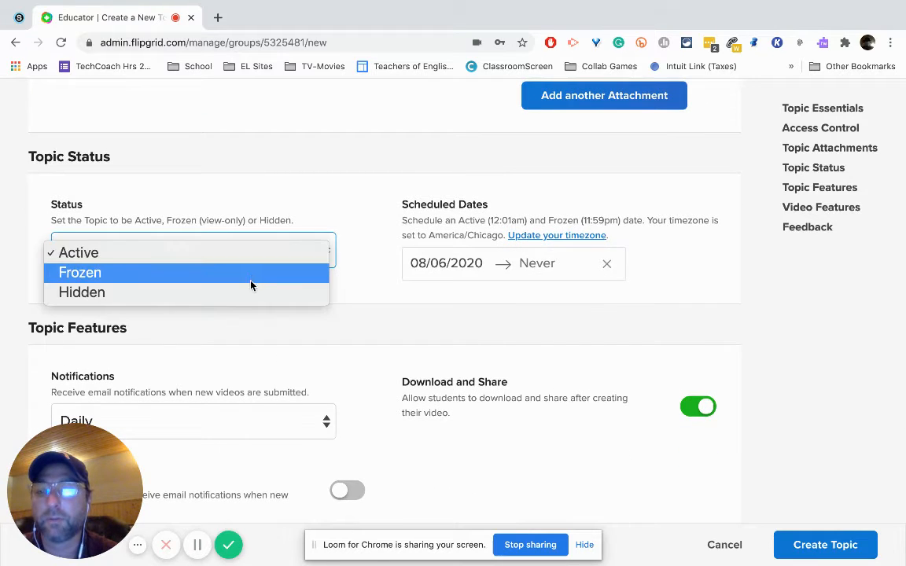
click(322, 196)
click(269, 249)
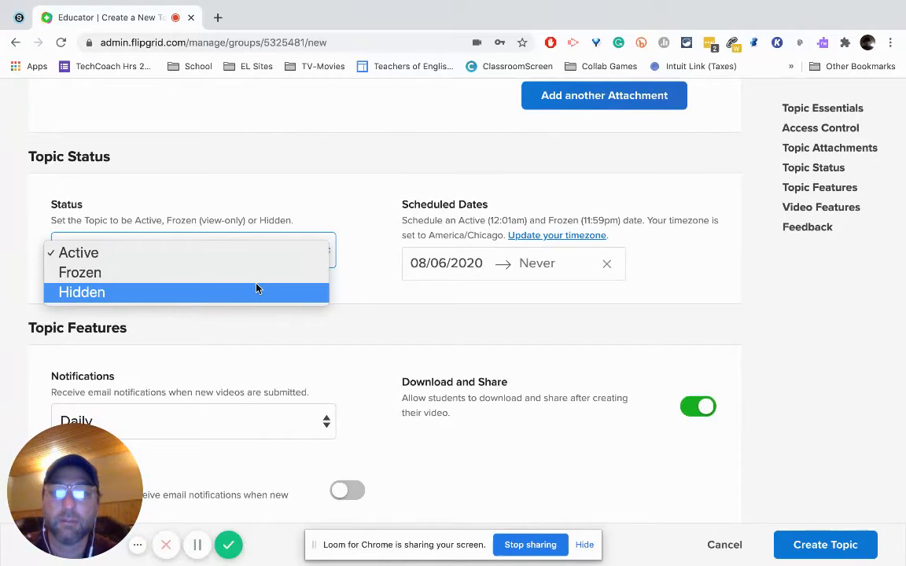
click(330, 212)
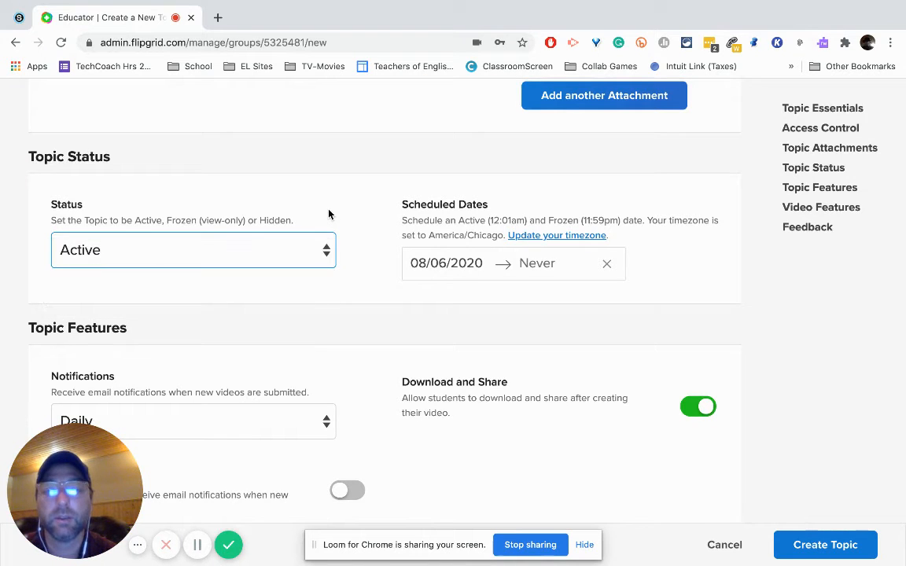
Step: Check the frequency choices for new-video email notifications in the topic features and keep Daily
scroll(329, 213, down, 1)
scroll(330, 212, down, 5)
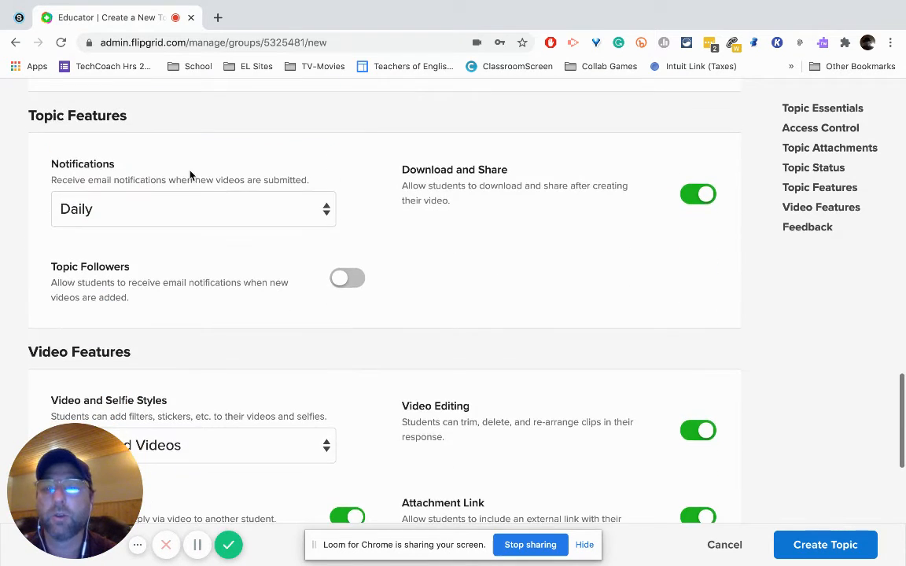
click(210, 220)
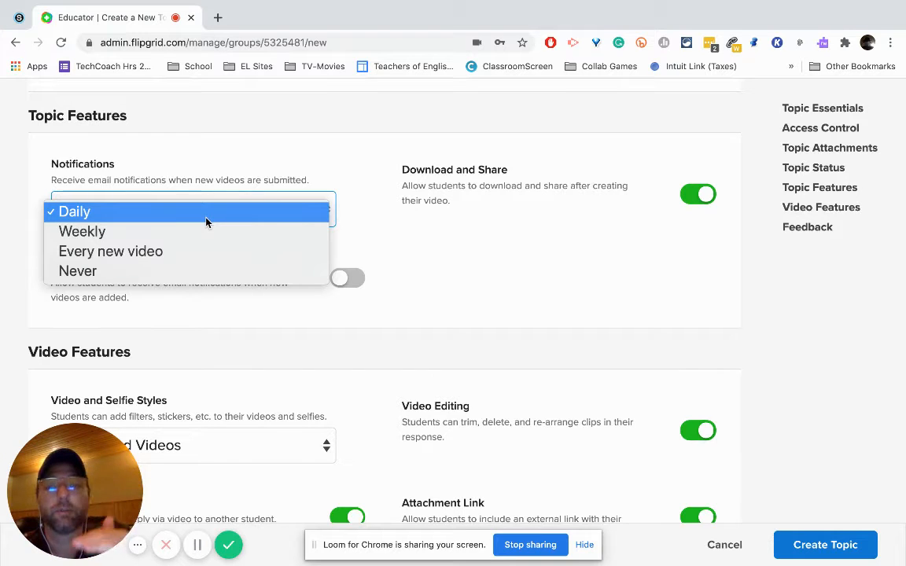
click(256, 175)
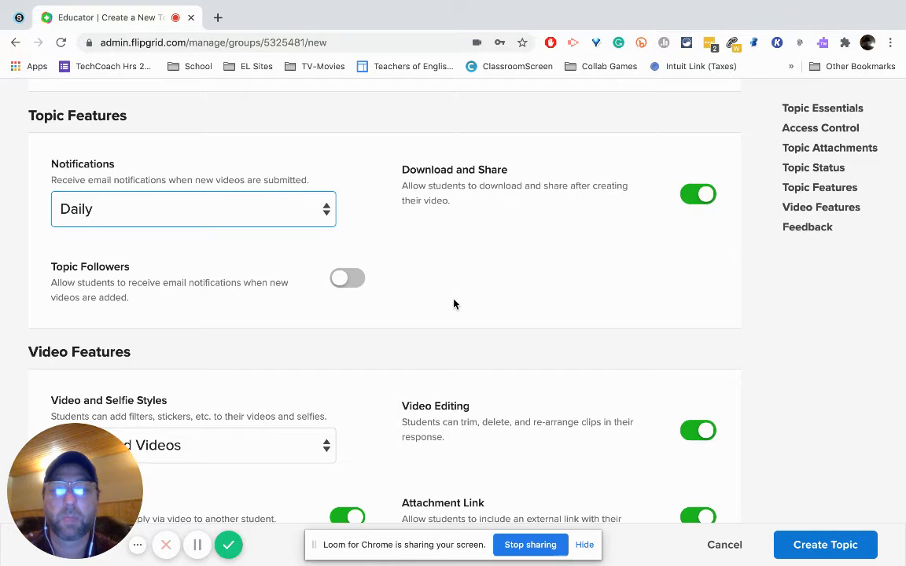
Step: Switch Likes off and back on among the topic's video features
scroll(454, 303, down, 3)
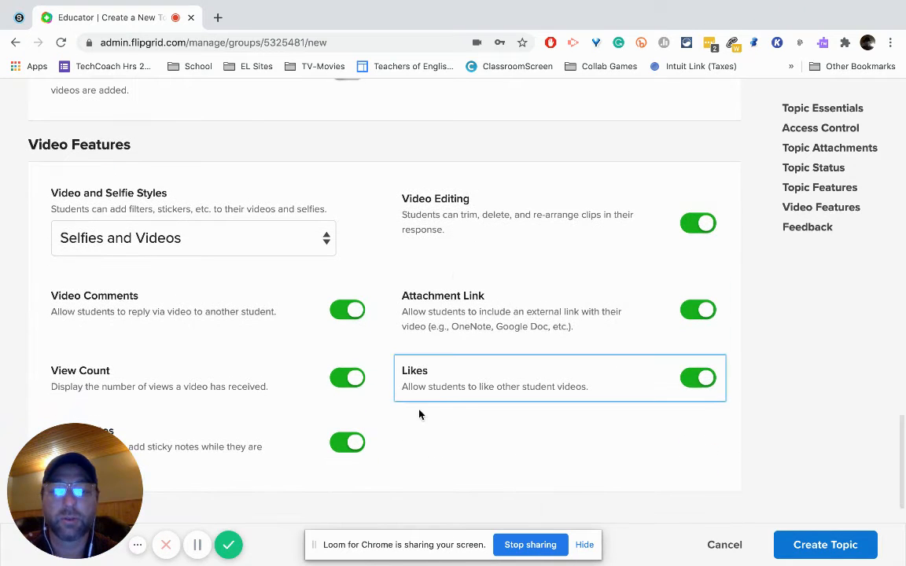
click(574, 386)
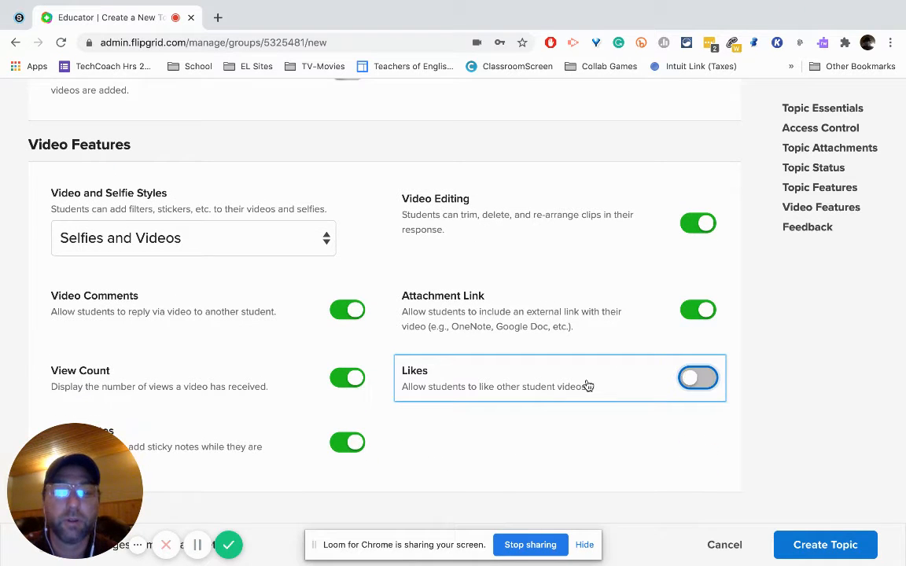
click(589, 386)
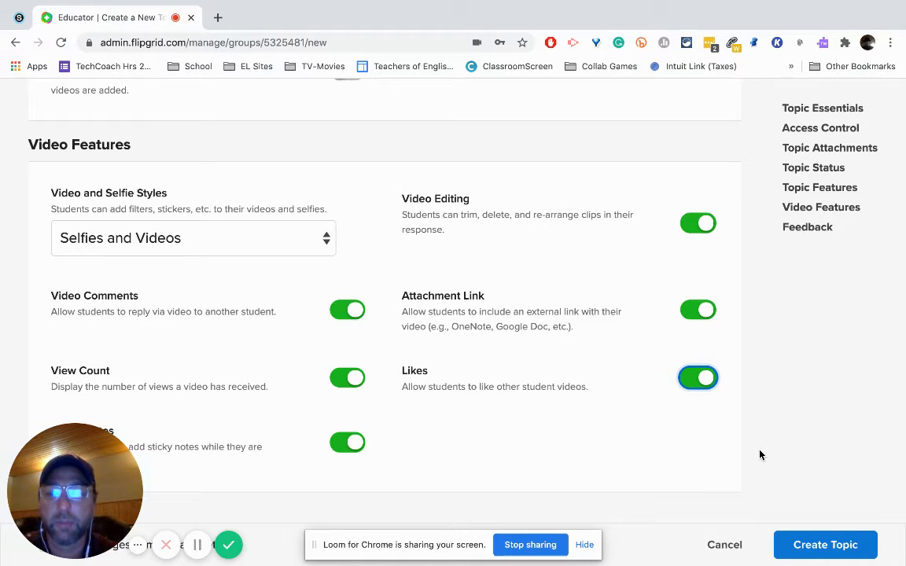
scroll(760, 455, down, 1)
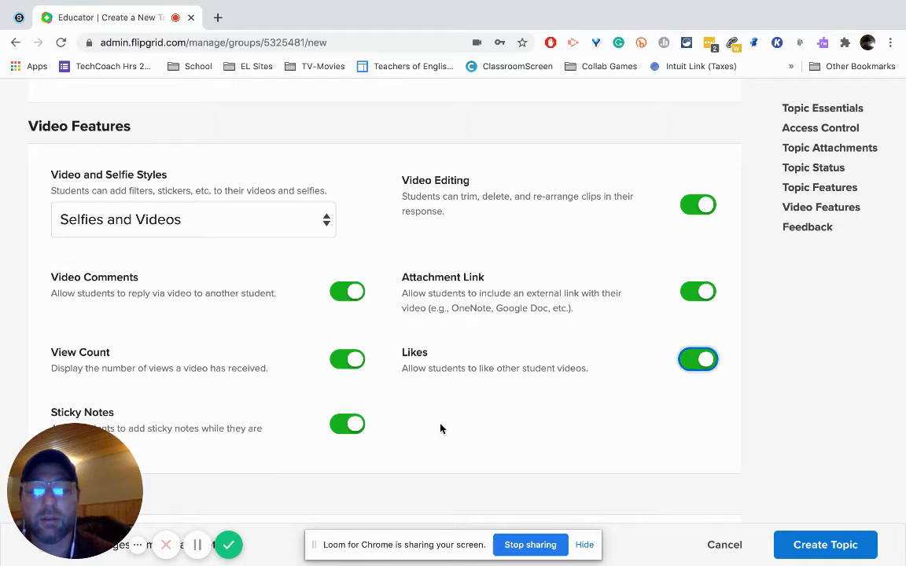
Step: Choose Custom Feedback as the feedback type for the topic
scroll(441, 429, down, 1)
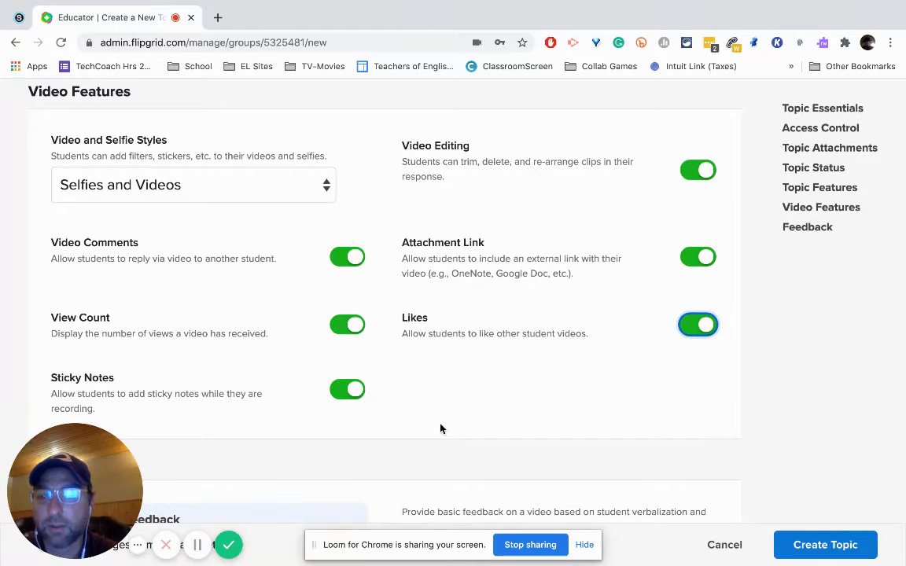
scroll(440, 429, down, 3)
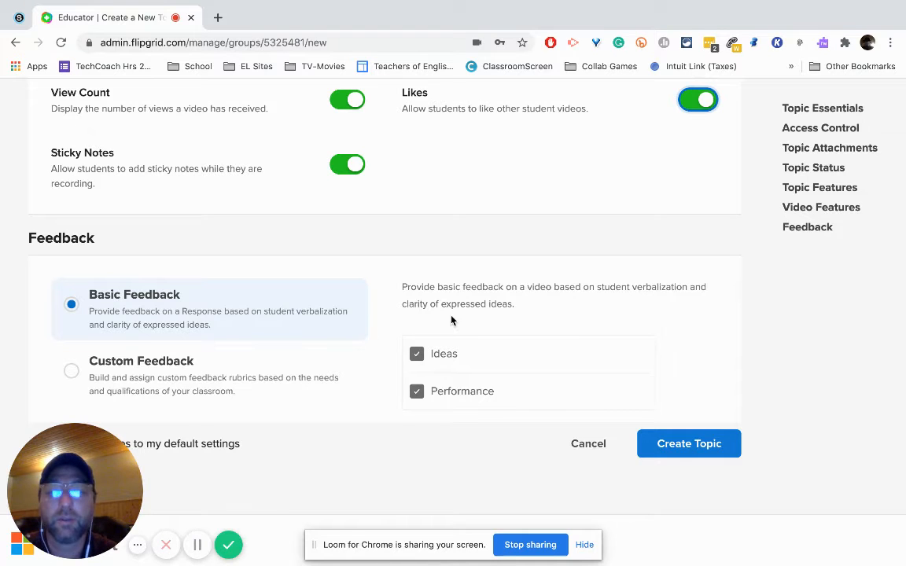
click(214, 364)
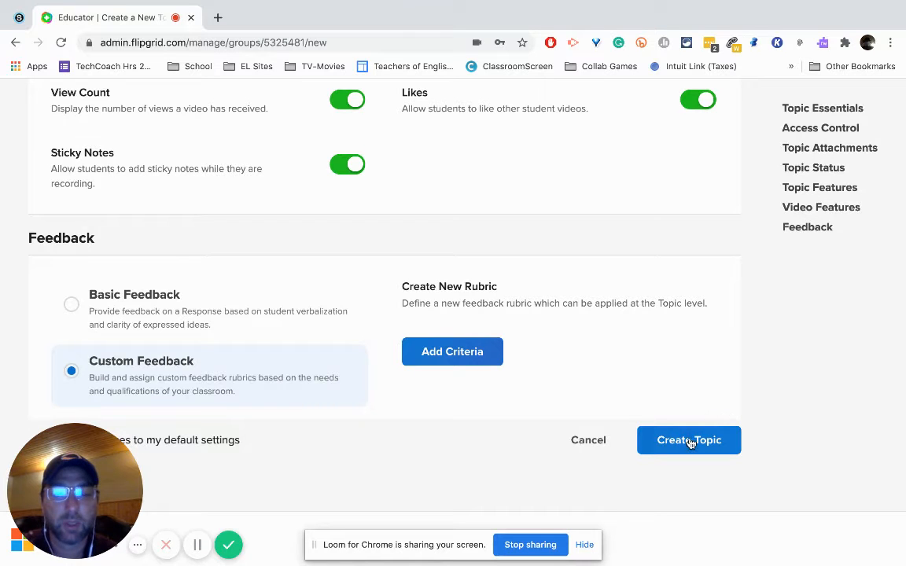
Step: Save the changes to the default settings and create the topic
scroll(689, 443, up, 3)
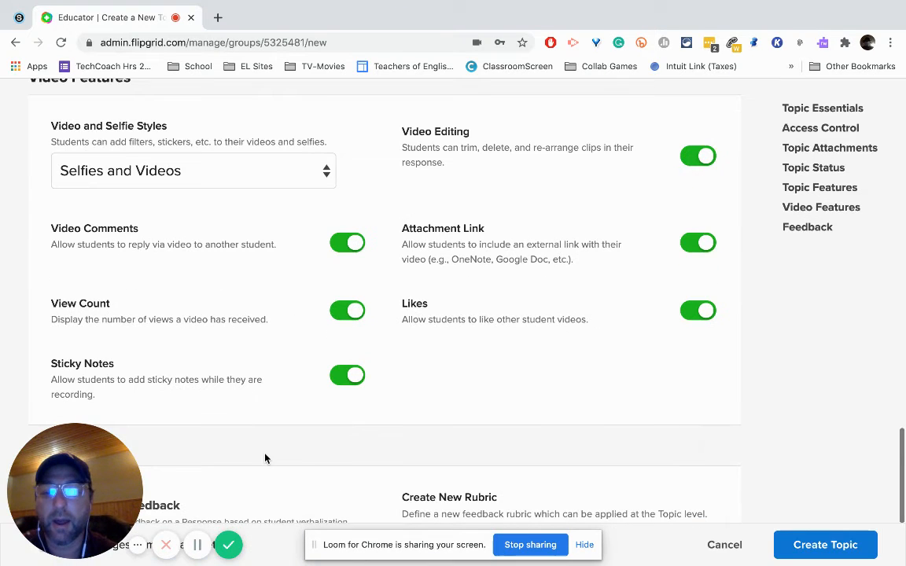
scroll(265, 459, down, 3)
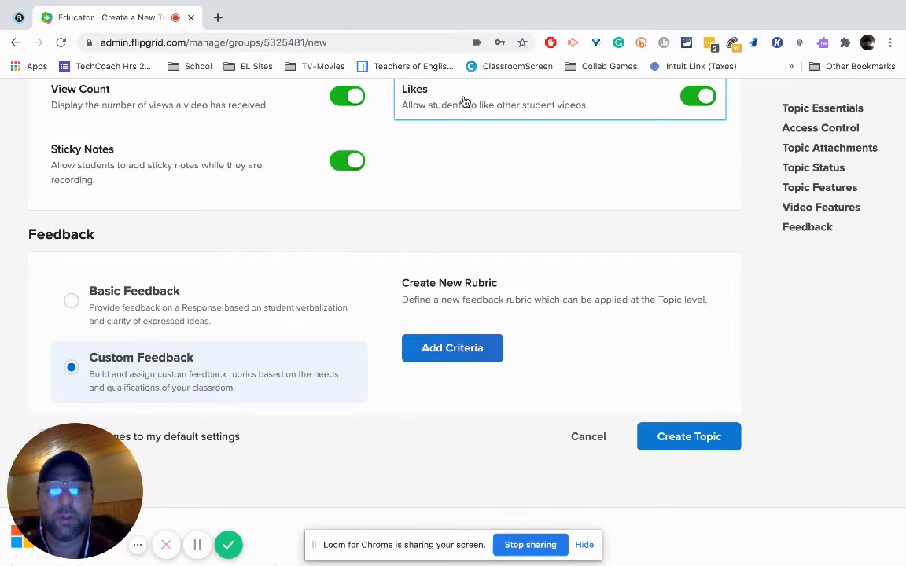
scroll(290, 212, up, 2)
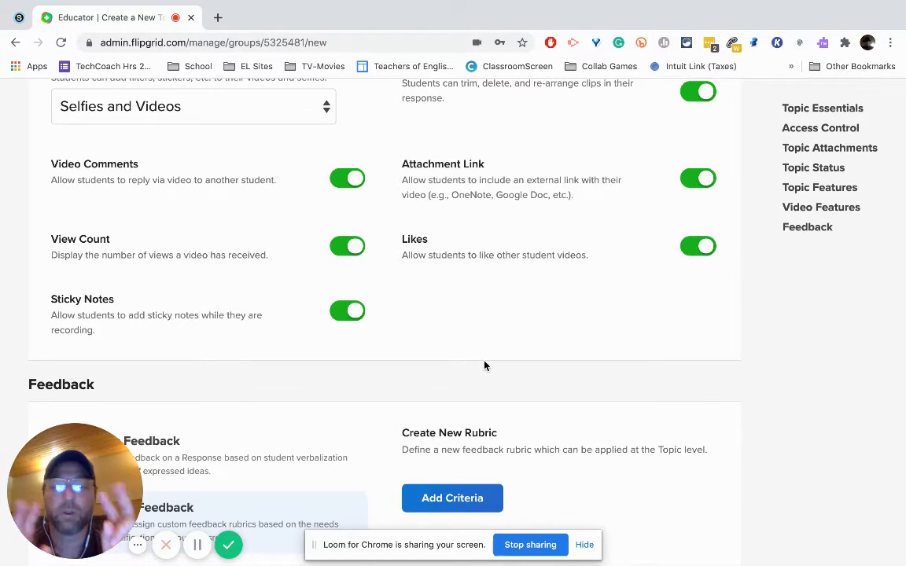
scroll(484, 365, down, 2)
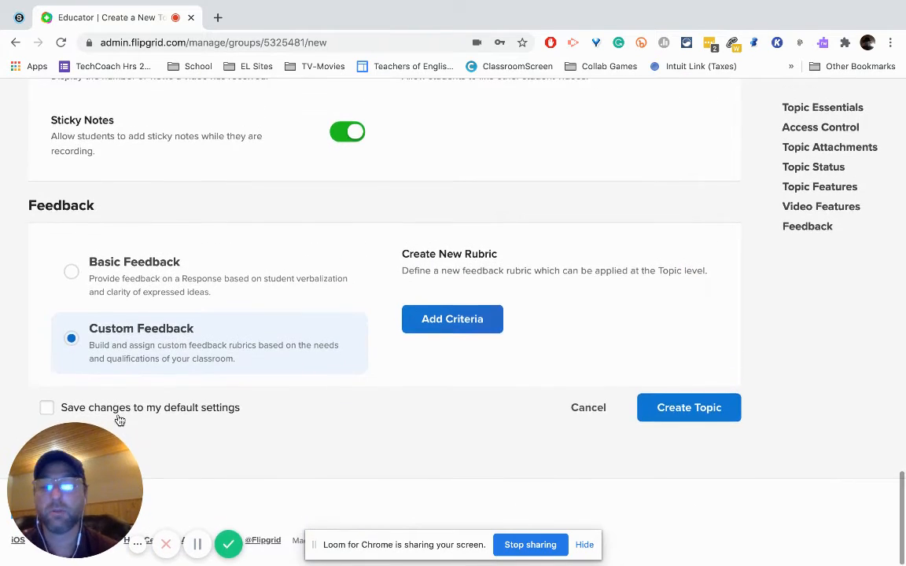
click(48, 409)
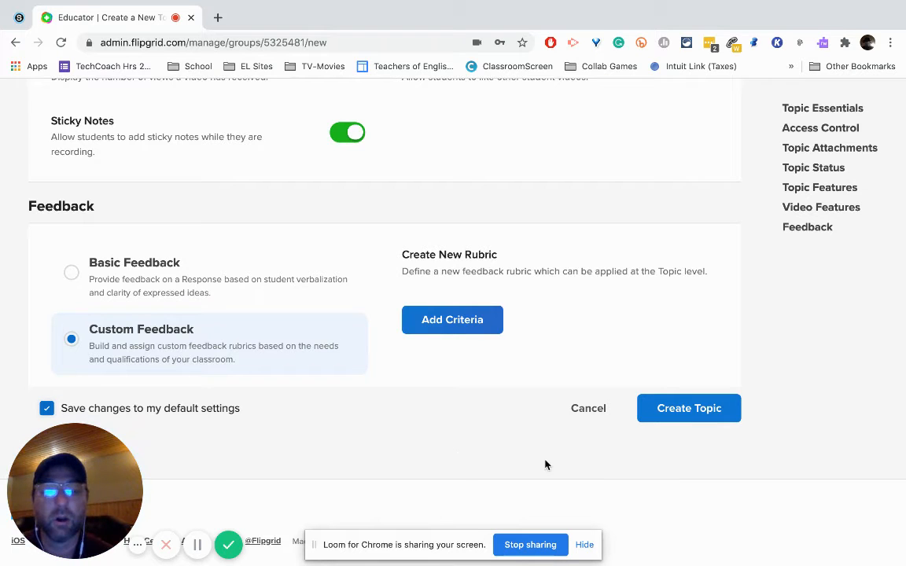
click(670, 417)
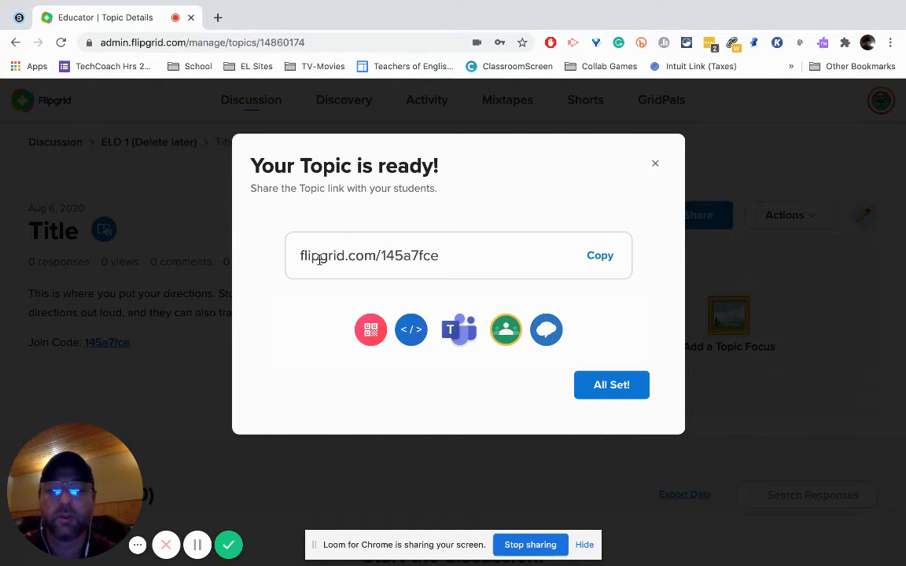
Step: Highlight the join code in the new topic's share link and finish the sharing dialog
drag(398, 255, 380, 256)
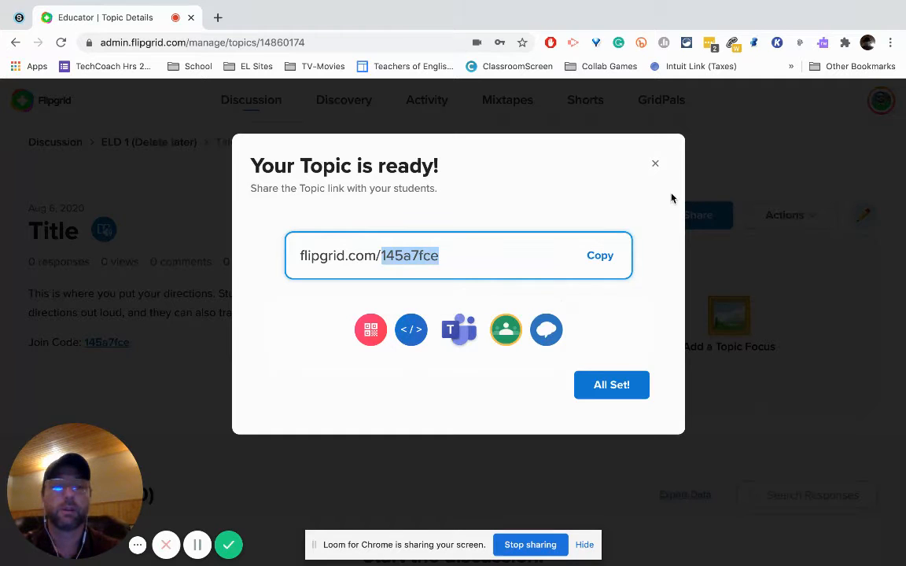
click(619, 385)
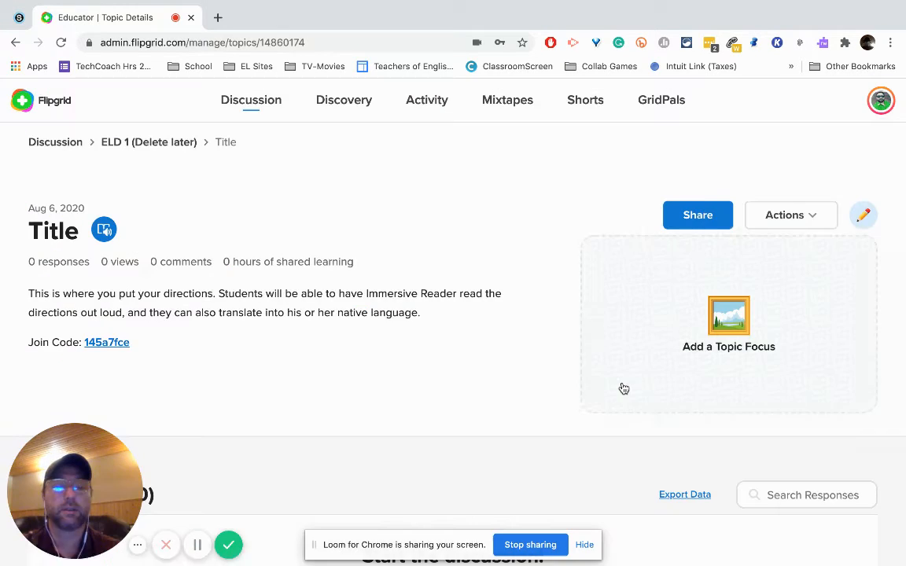
scroll(446, 376, down, 3)
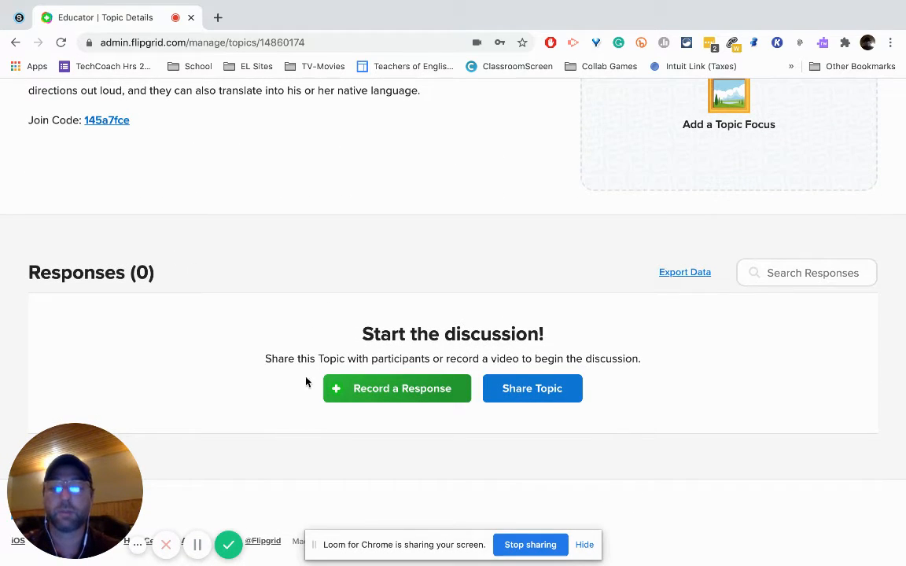
scroll(378, 315, up, 3)
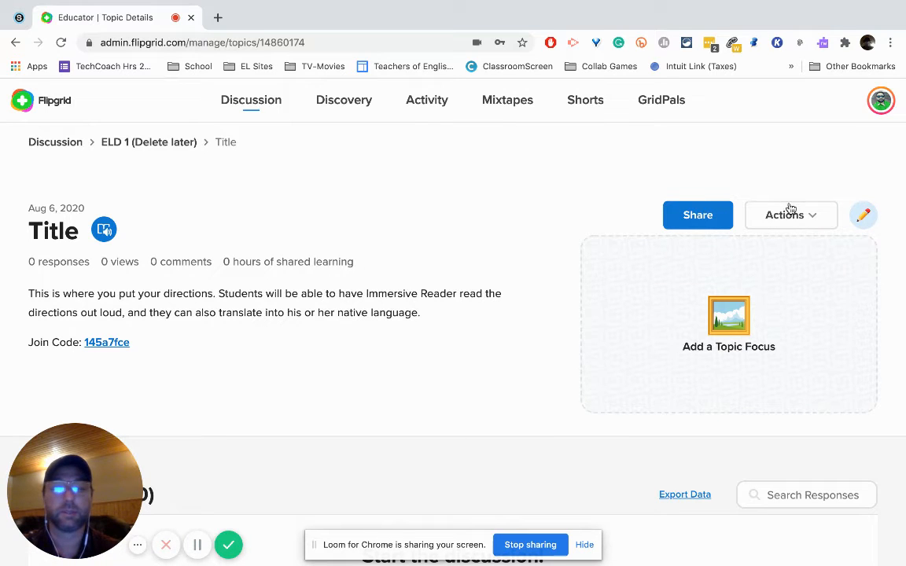
Step: Open the topic for editing and bring up the camera recorder from its media resources, dismissing the recording intro
click(864, 214)
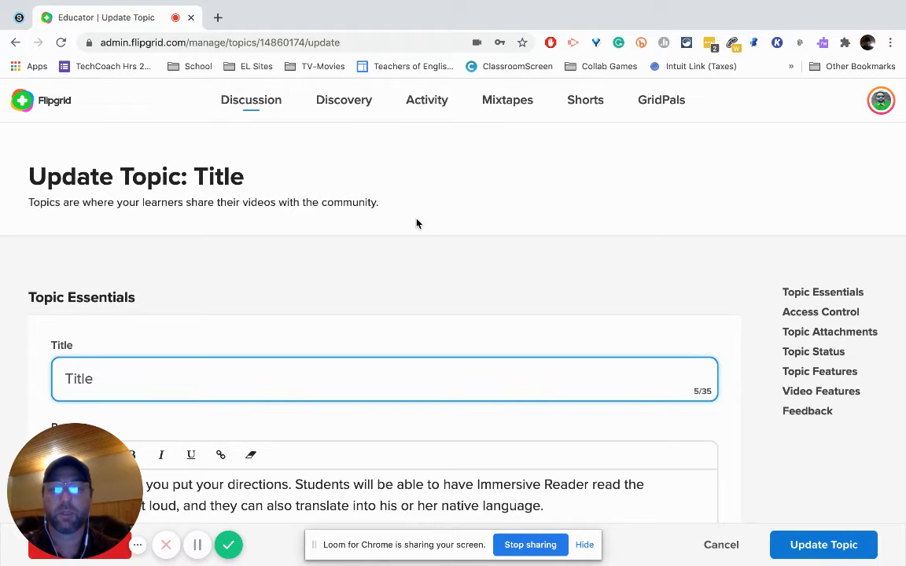
scroll(417, 224, down, 5)
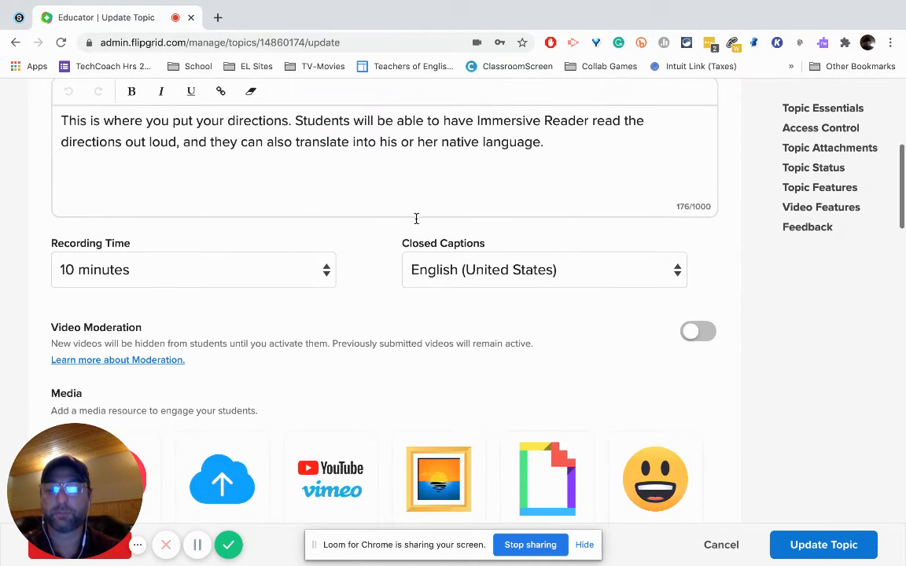
scroll(417, 219, down, 3)
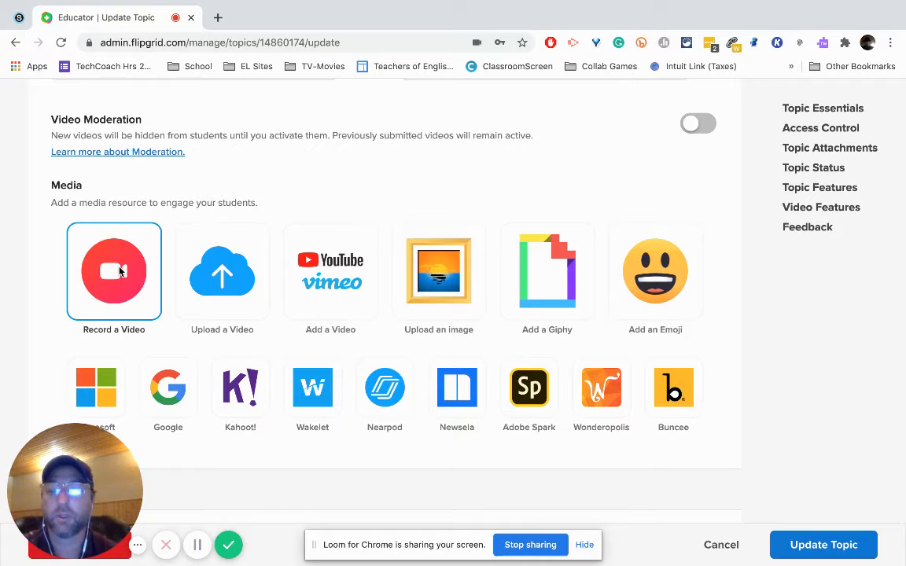
click(119, 271)
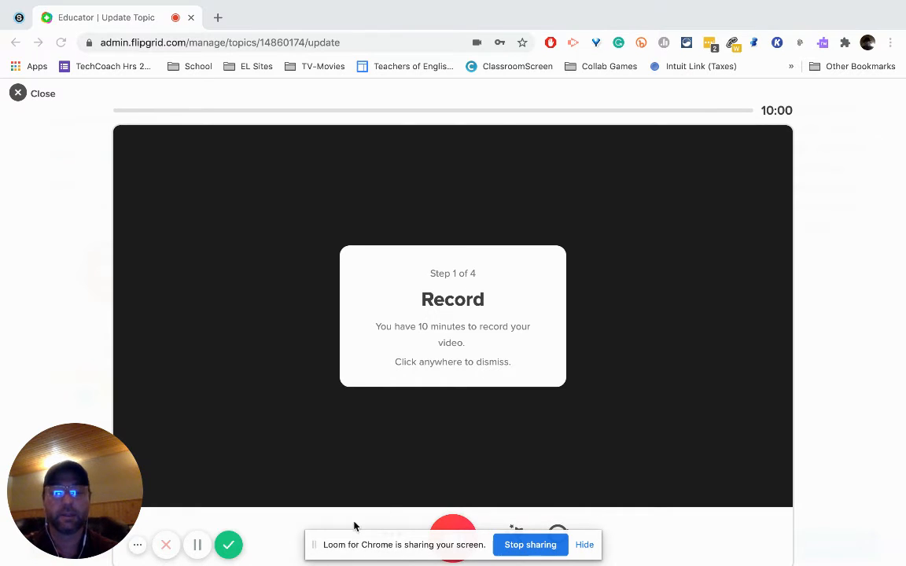
drag(336, 542, 652, 486)
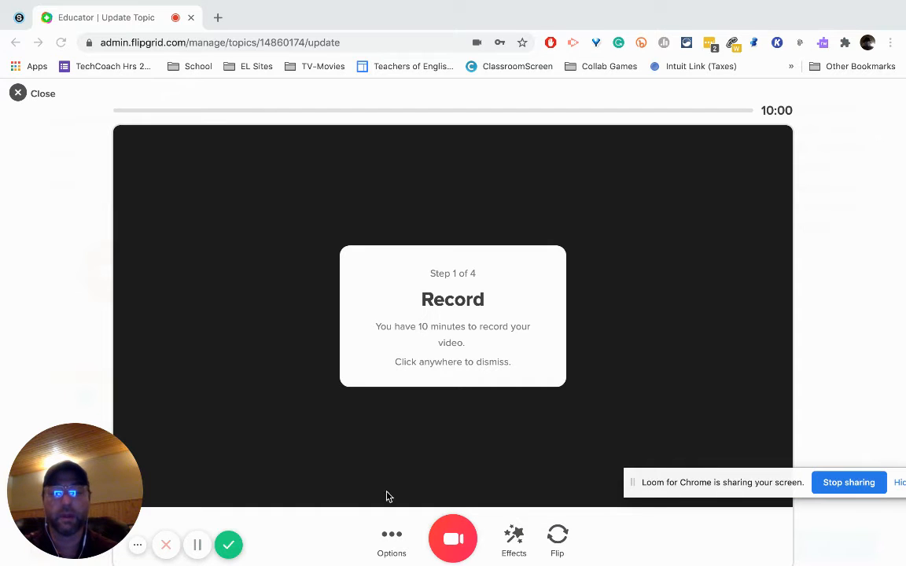
click(474, 404)
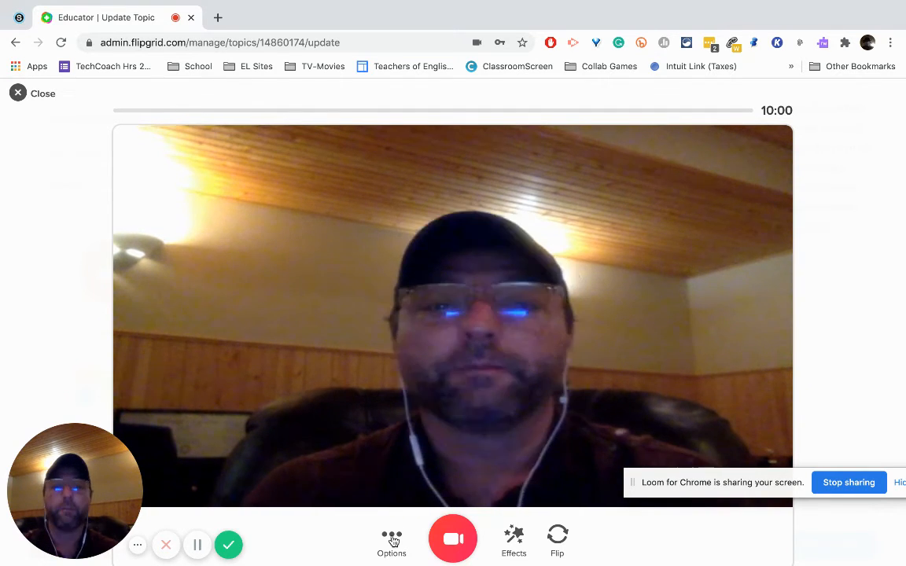
Step: Load web.kamihq.com in a new browser tab and open the recent document "1. From phone Hr 5 AND 6.pdf"
click(218, 17)
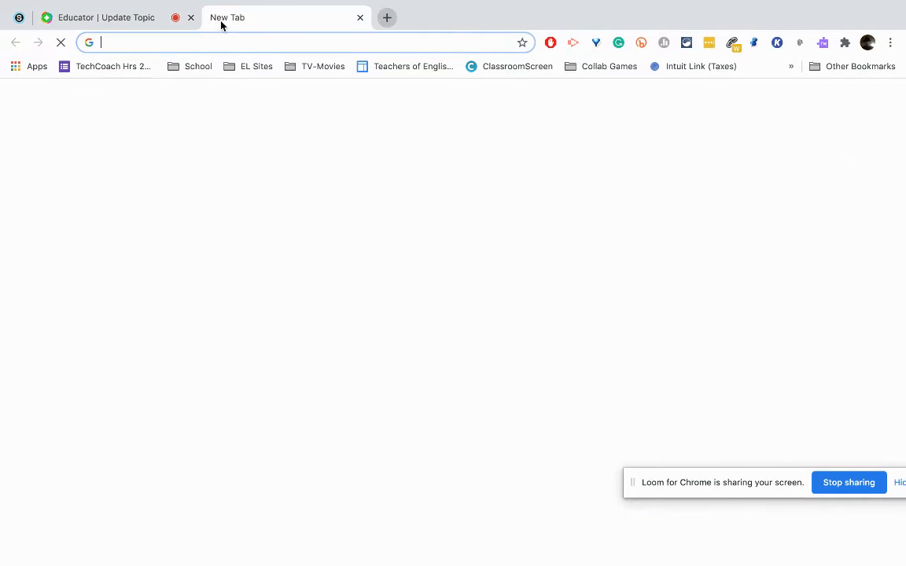
text(web)
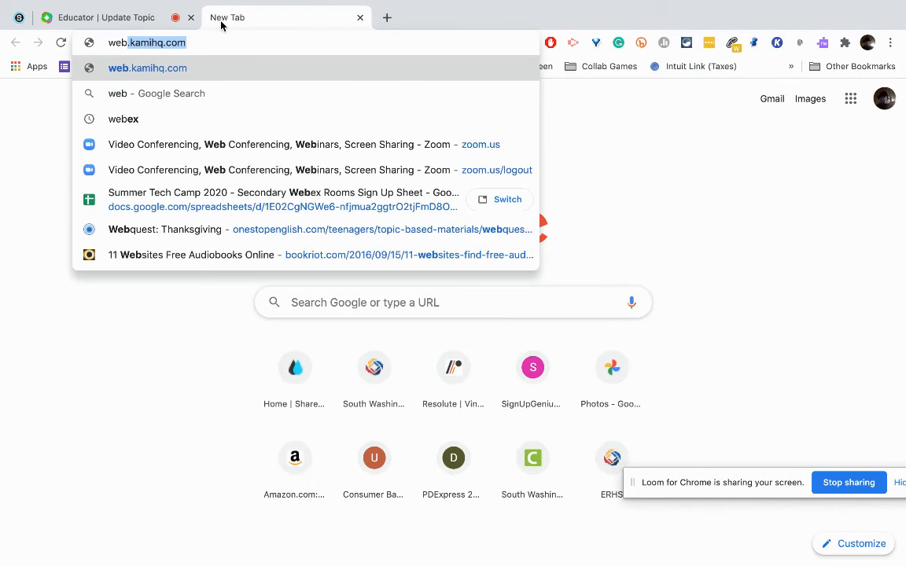
key(Return)
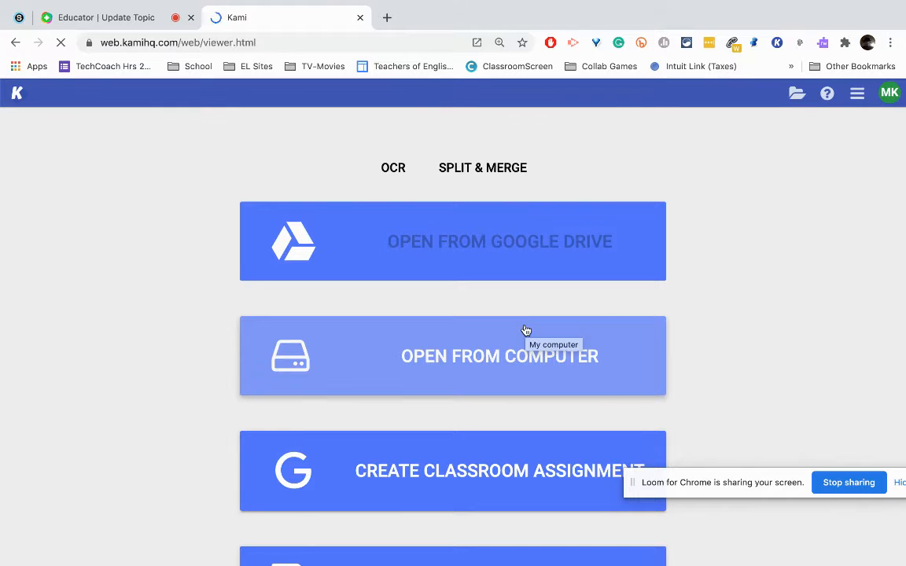
scroll(525, 331, down, 5)
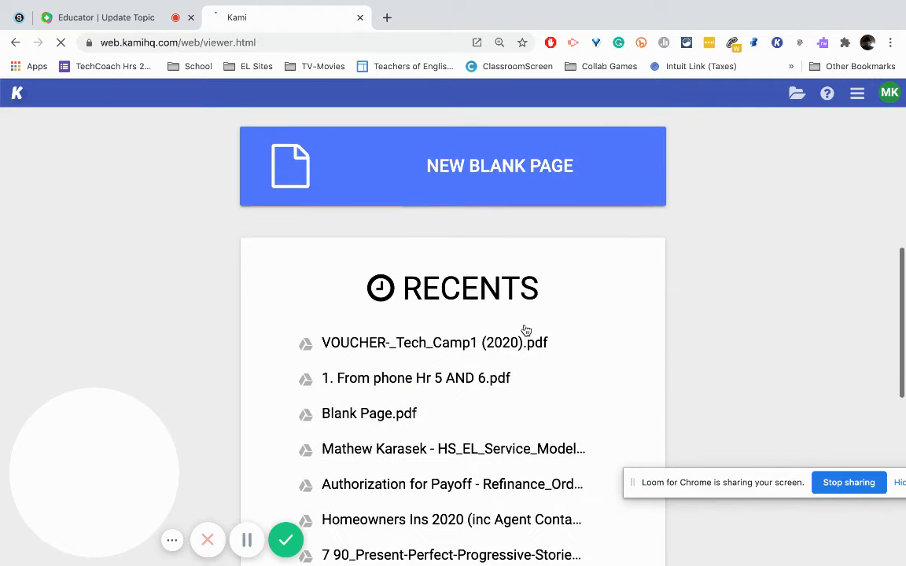
click(423, 376)
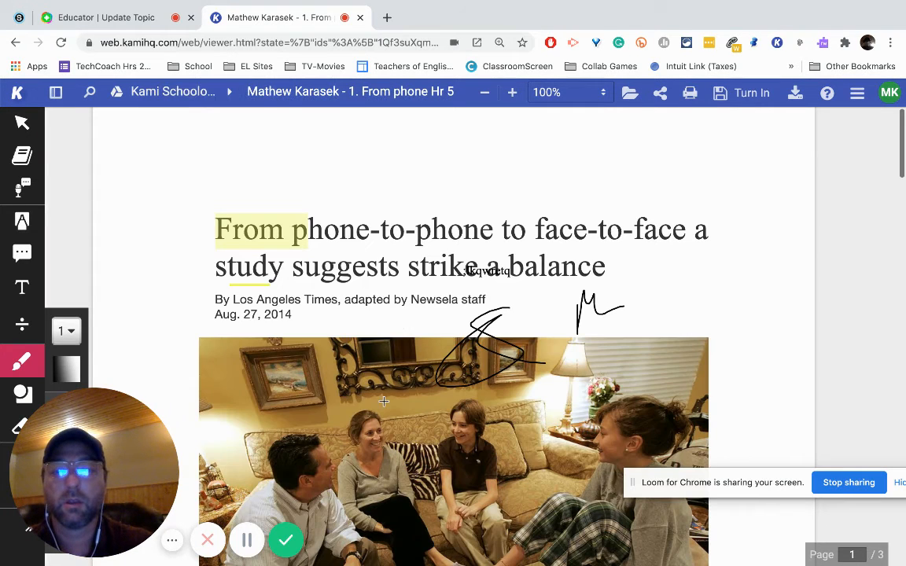
scroll(383, 401, down, 10)
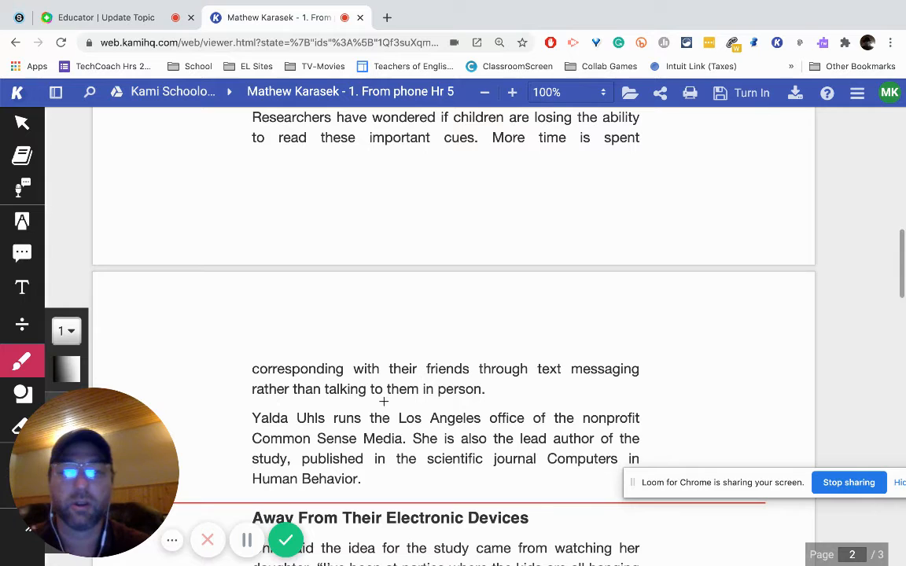
scroll(383, 401, up, 2)
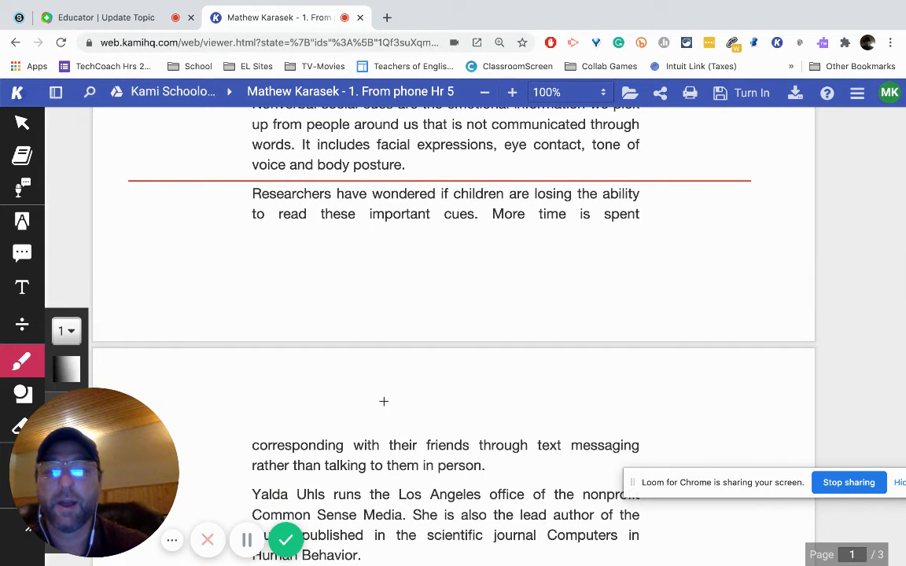
scroll(383, 401, up, 3)
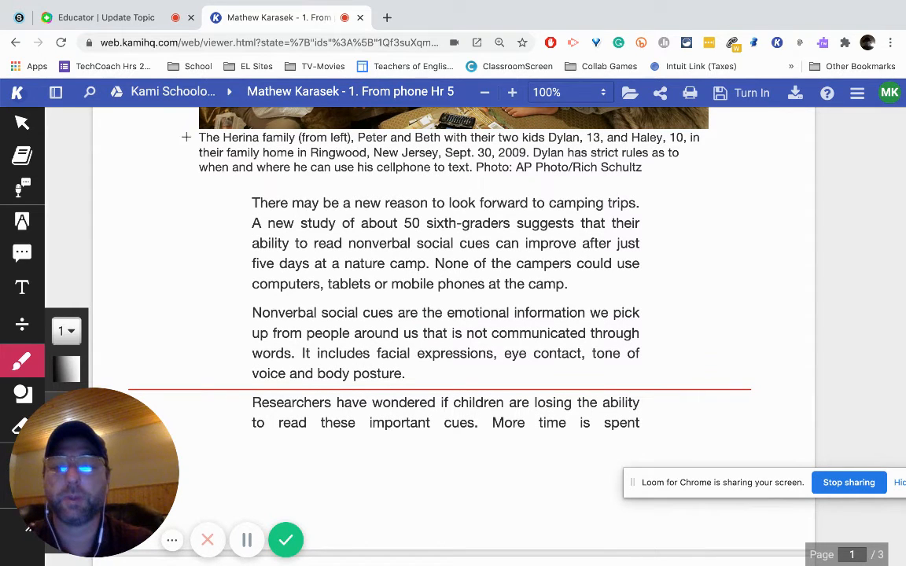
Step: Return to the Flipgrid recorder, show its recording options, and check the open Kami document for recording
click(147, 16)
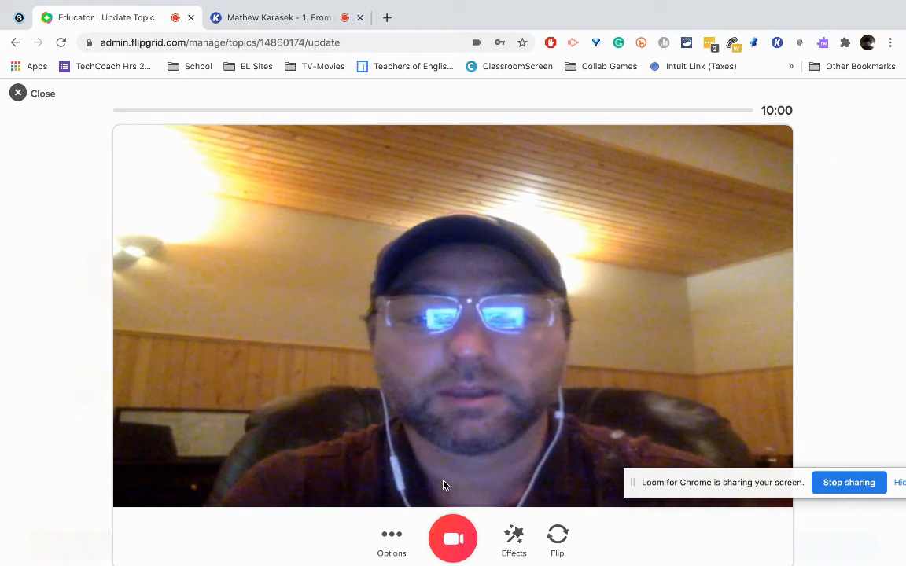
click(399, 539)
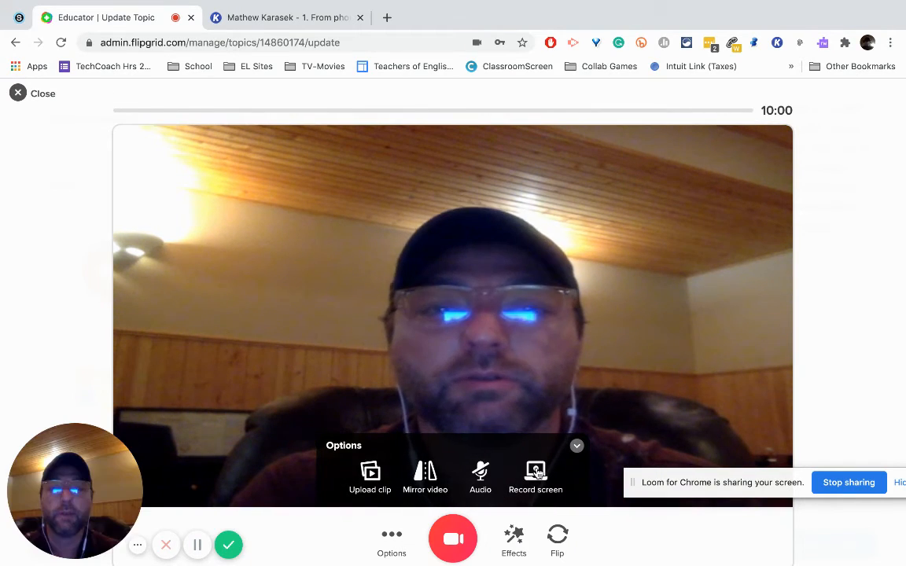
click(264, 16)
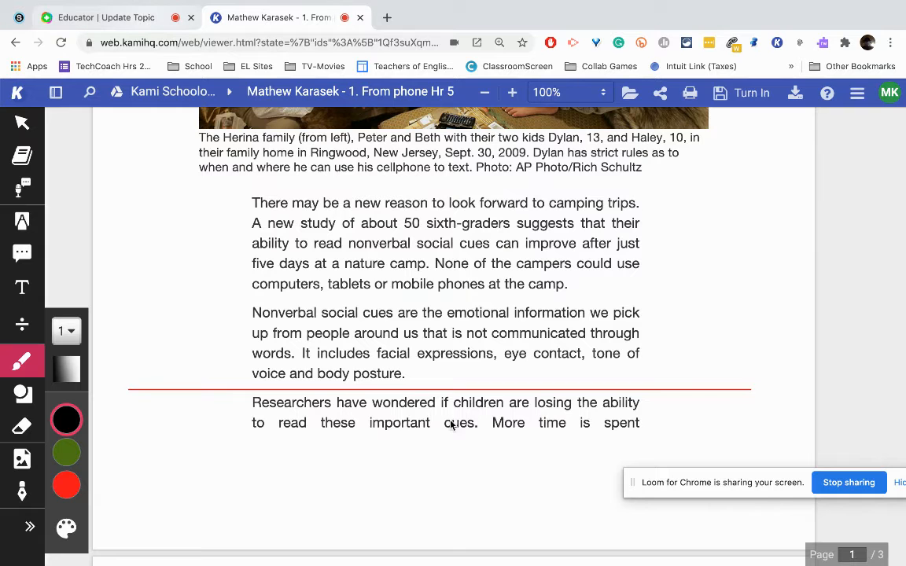
key(ctrl+shift+Tab)
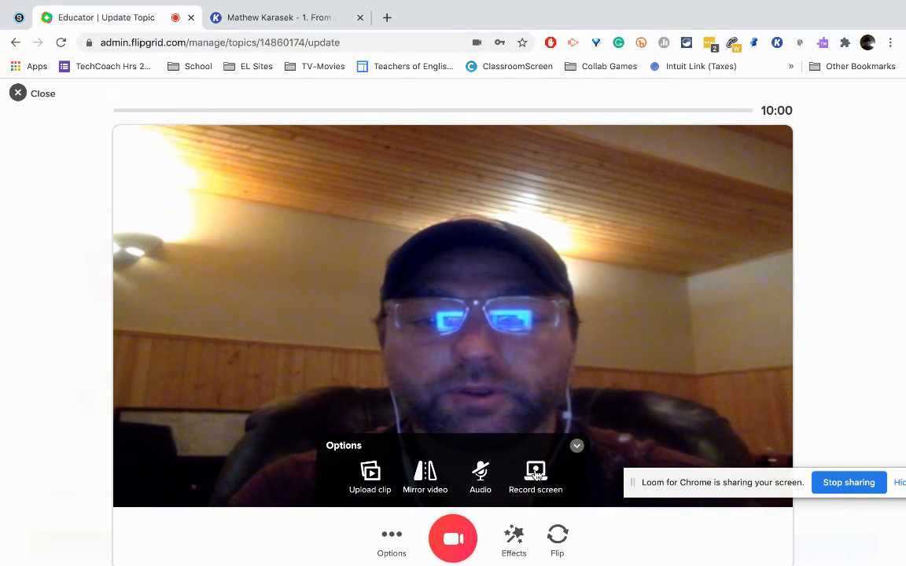
Step: Start a screen recording for the topic video, sharing the entire screen
click(453, 541)
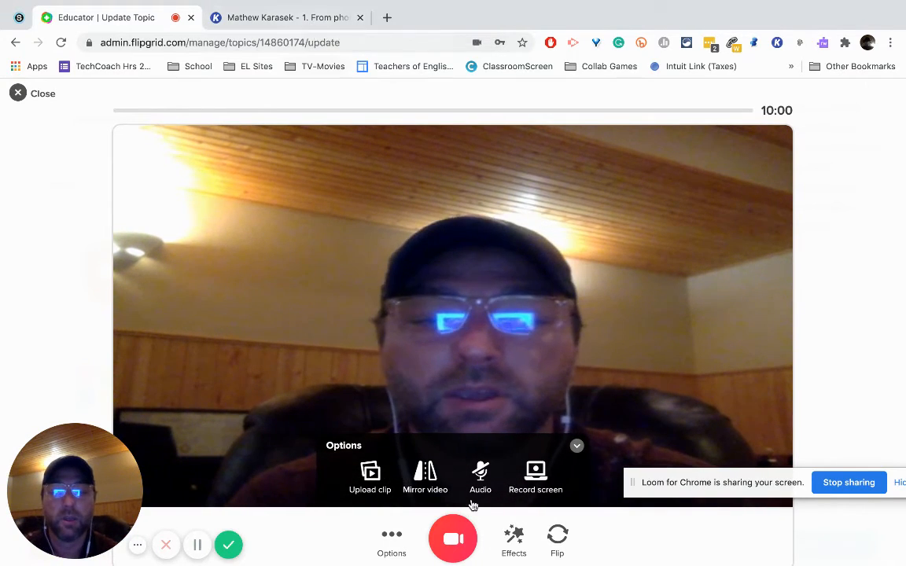
click(536, 474)
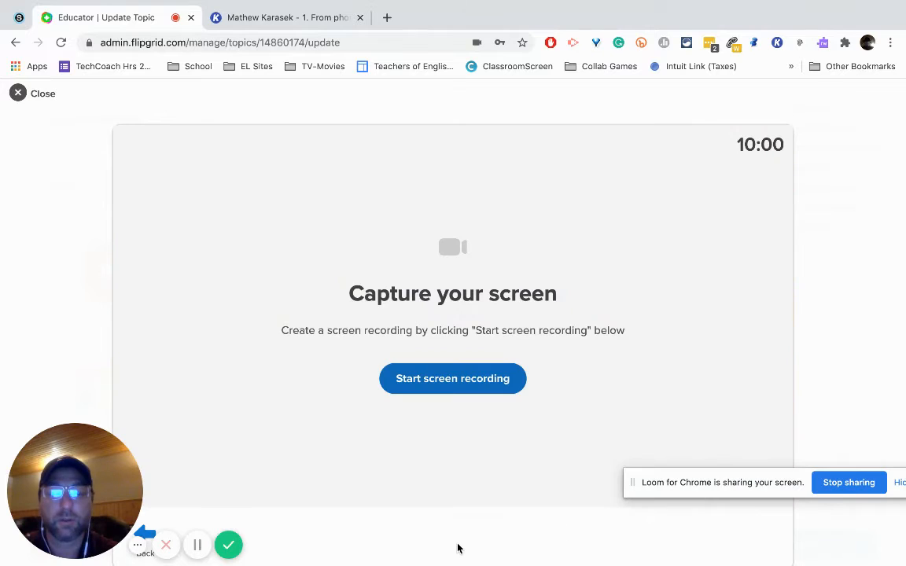
click(452, 379)
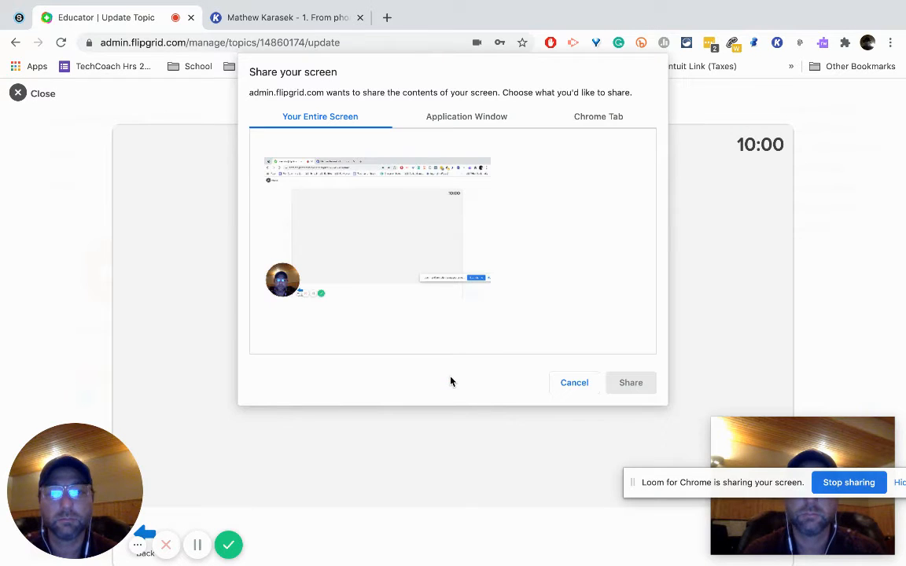
click(435, 241)
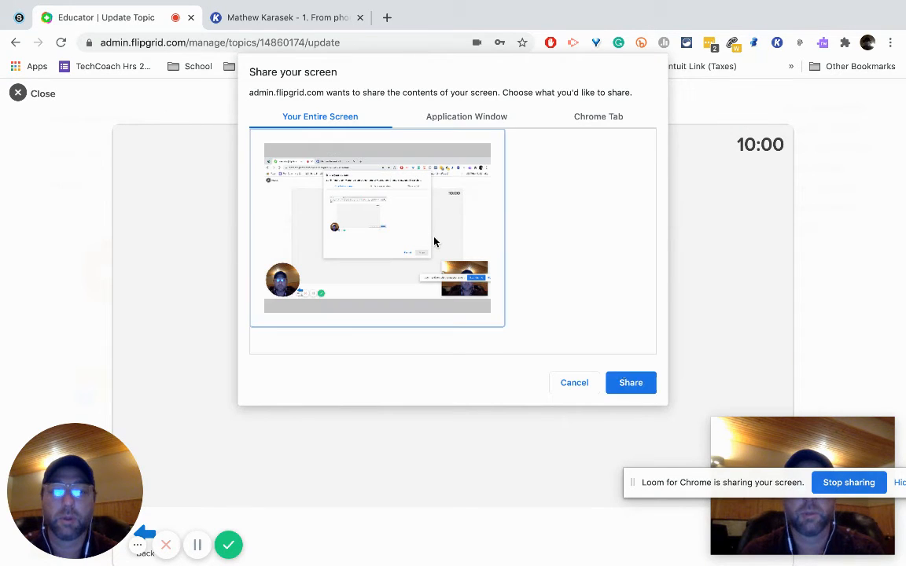
click(632, 383)
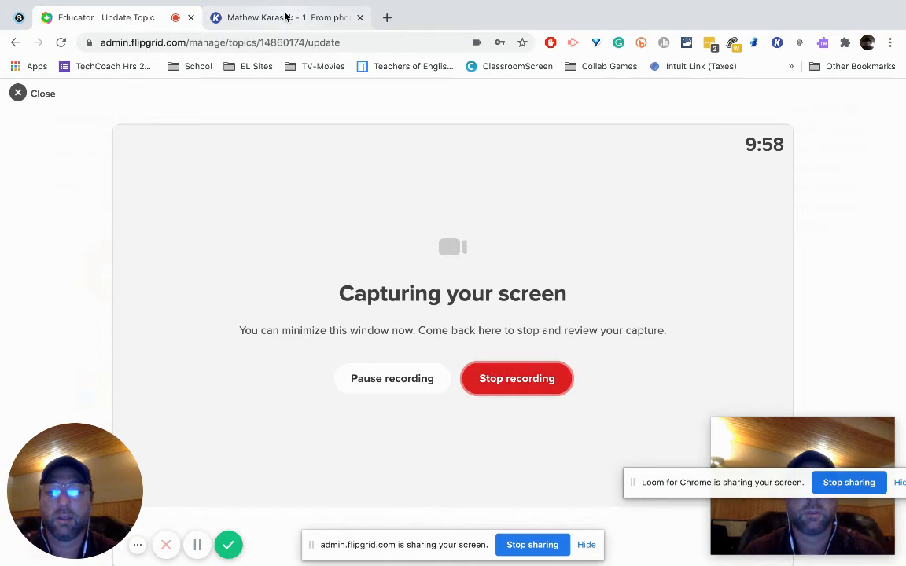
Step: Capture the open Kami document in the recording, stop recording, and accept the reviewed clip to reach the selfie stage
click(284, 16)
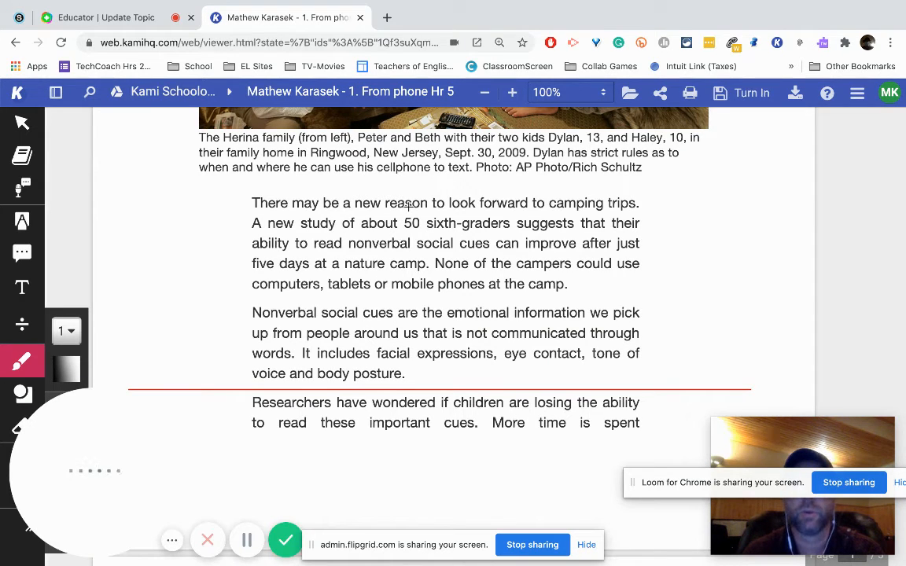
click(133, 27)
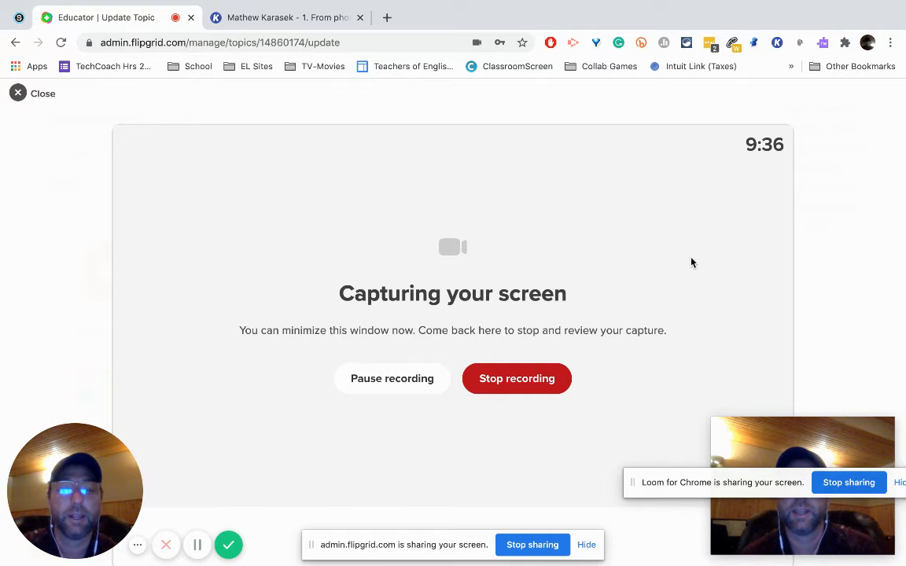
click(537, 382)
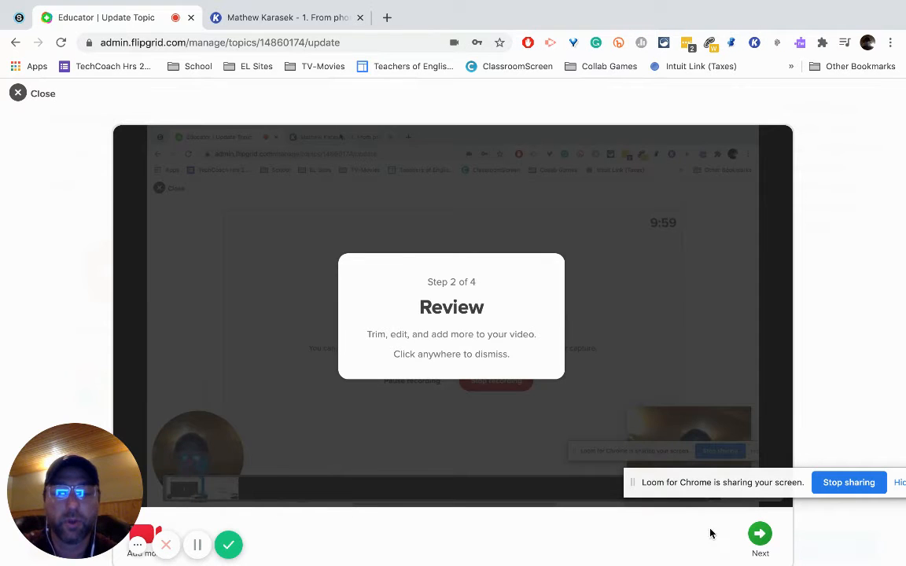
click(760, 536)
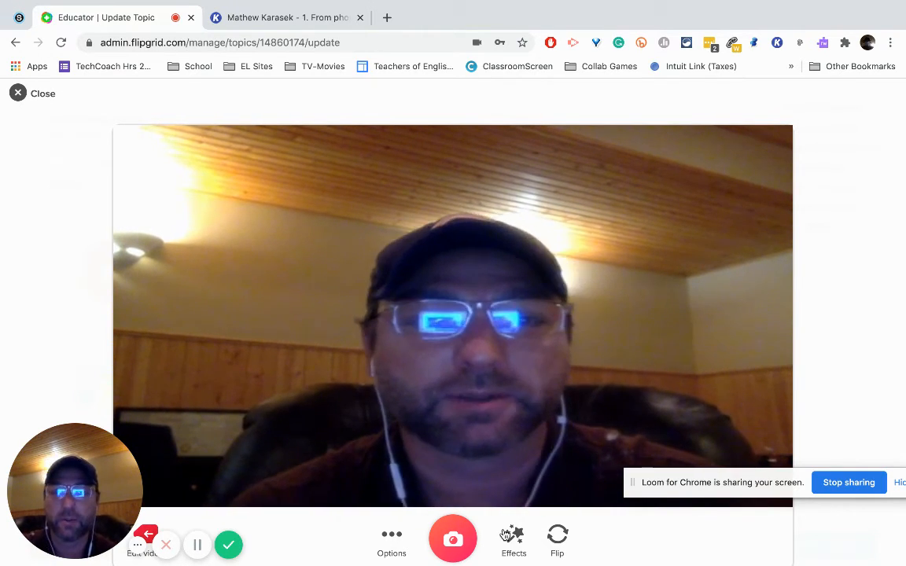
Step: Take the video's cover selfie with a laughing sweat-drop emoji enlarged over the face, and submit it
click(505, 536)
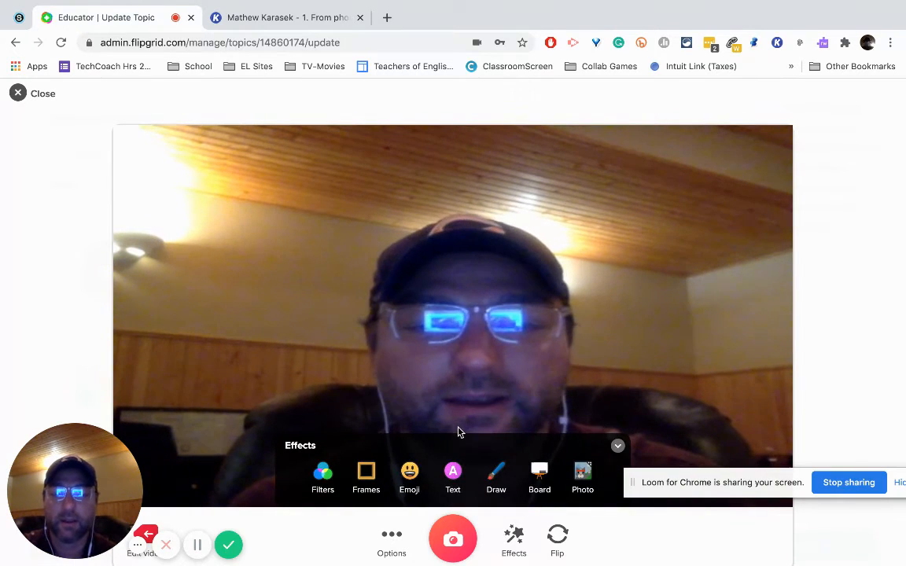
click(414, 472)
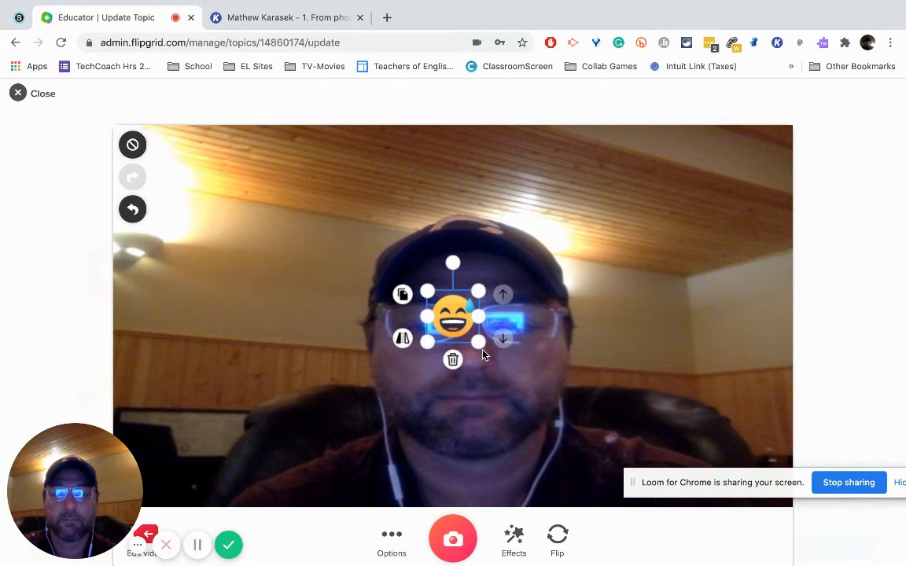
drag(467, 348, 591, 442)
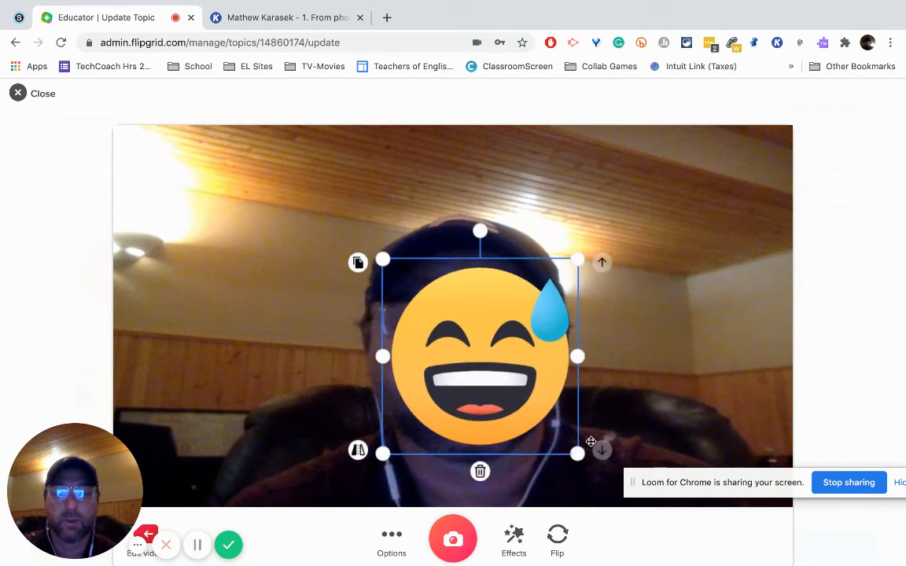
click(512, 536)
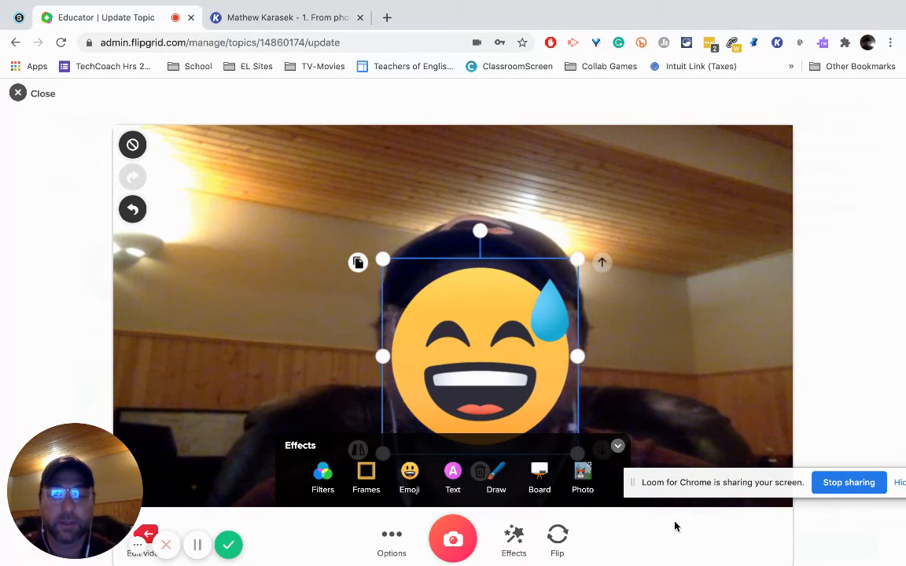
click(462, 550)
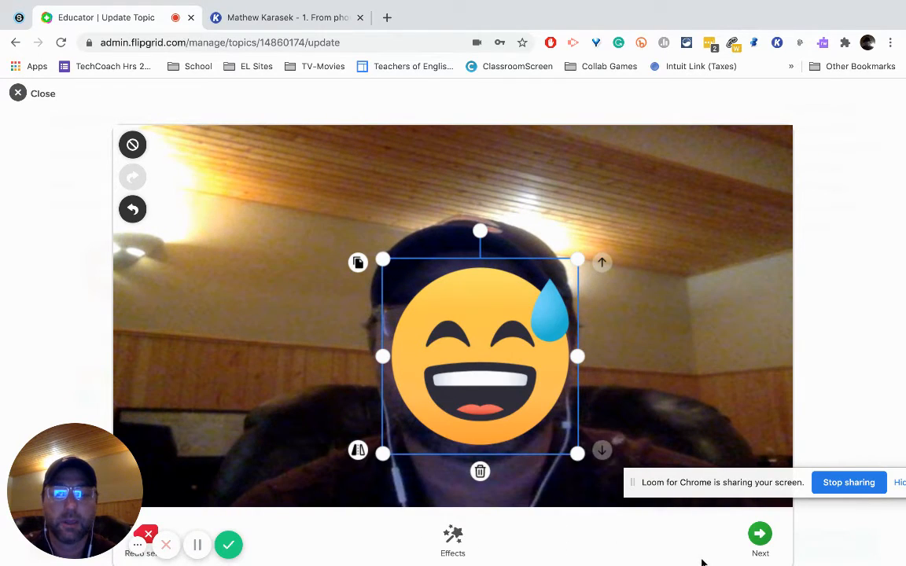
click(760, 536)
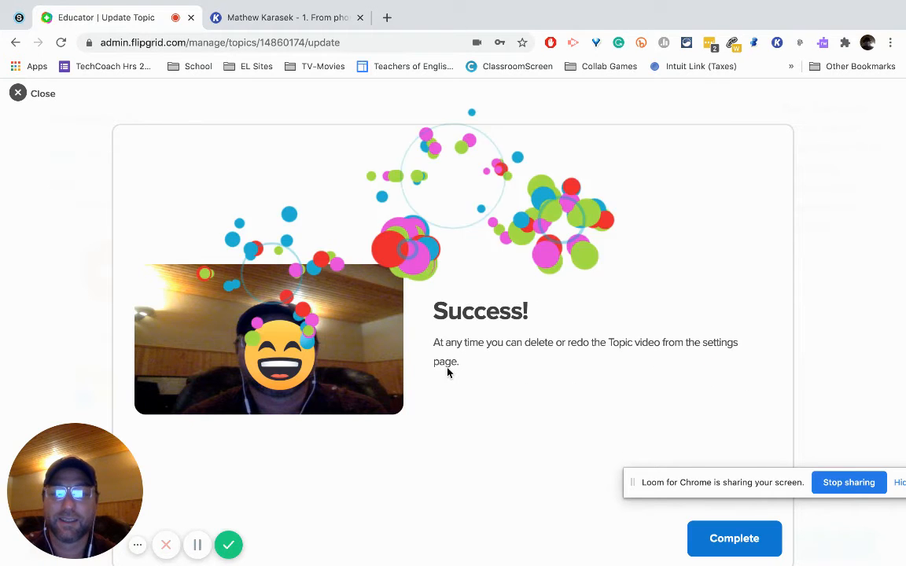
Step: Complete the video upload, update the topic, and dismiss the browser's offer to save a password
click(736, 549)
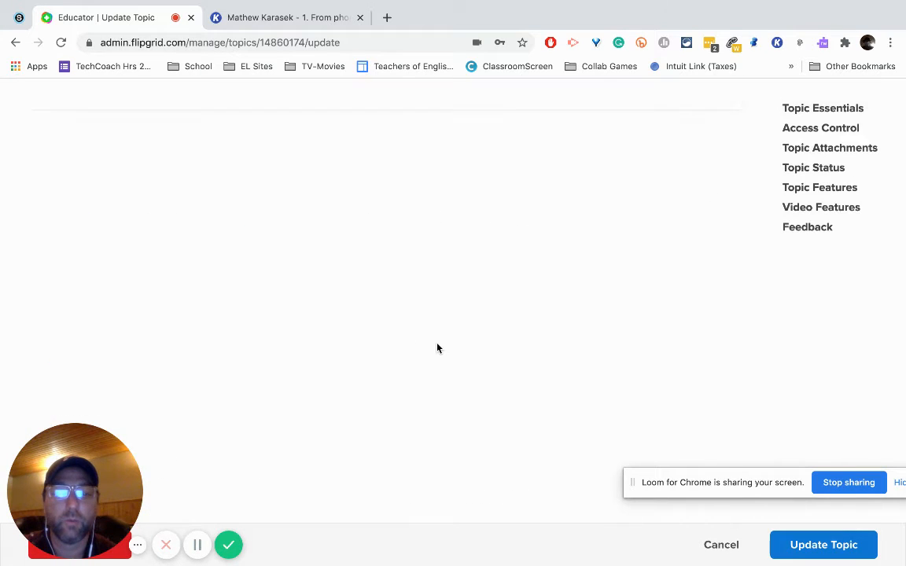
click(796, 550)
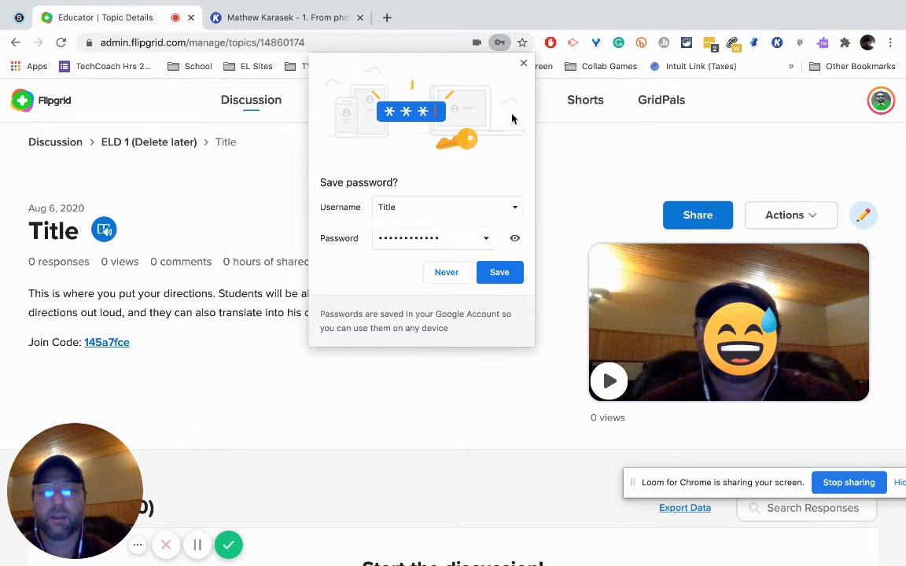
click(524, 65)
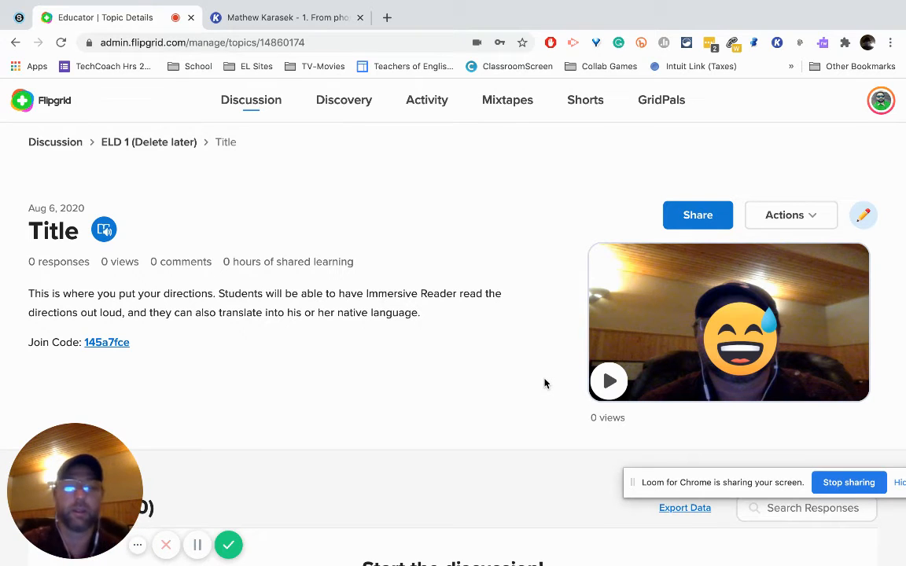
Step: Look over the topic page and briefly play its video, pausing and closing the player
scroll(450, 368, down, 3)
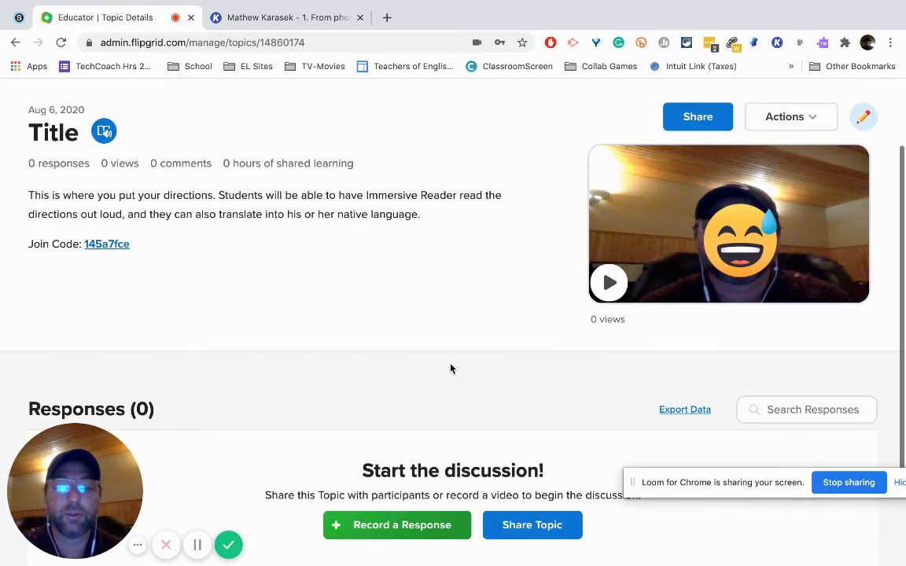
scroll(451, 368, up, 1)
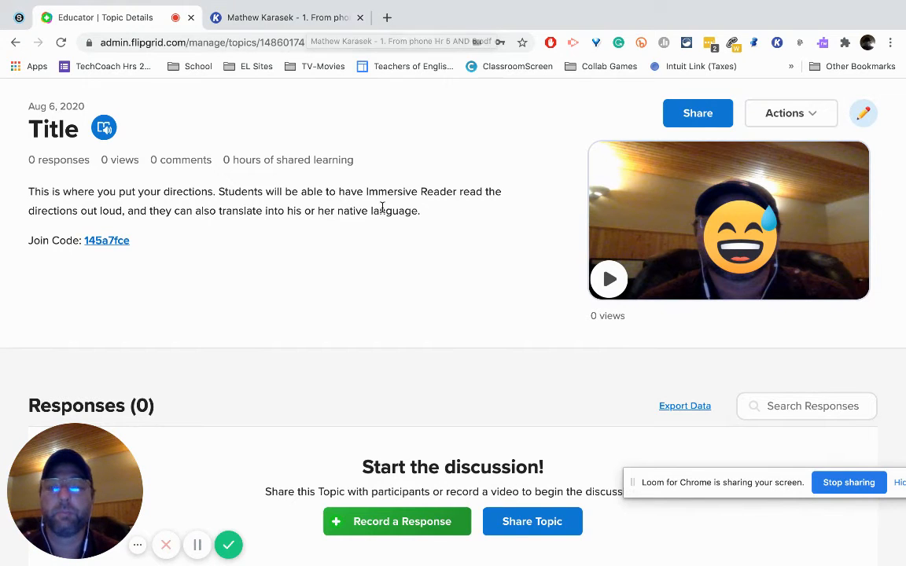
scroll(383, 208, up, 2)
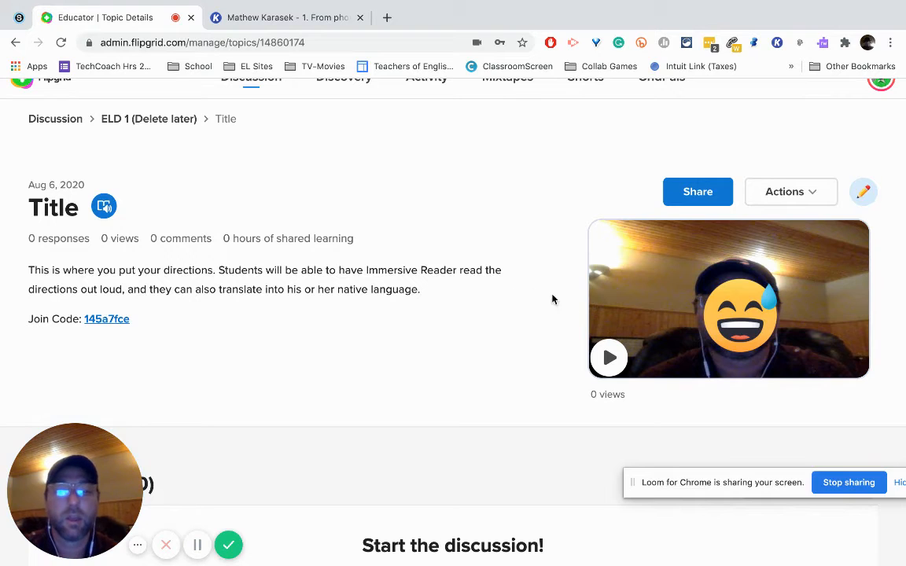
click(607, 356)
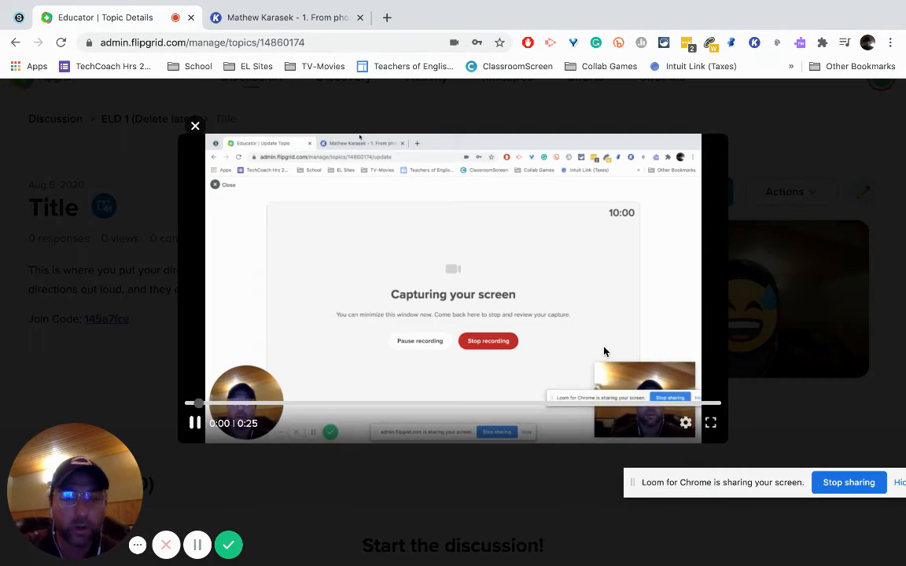
click(196, 424)
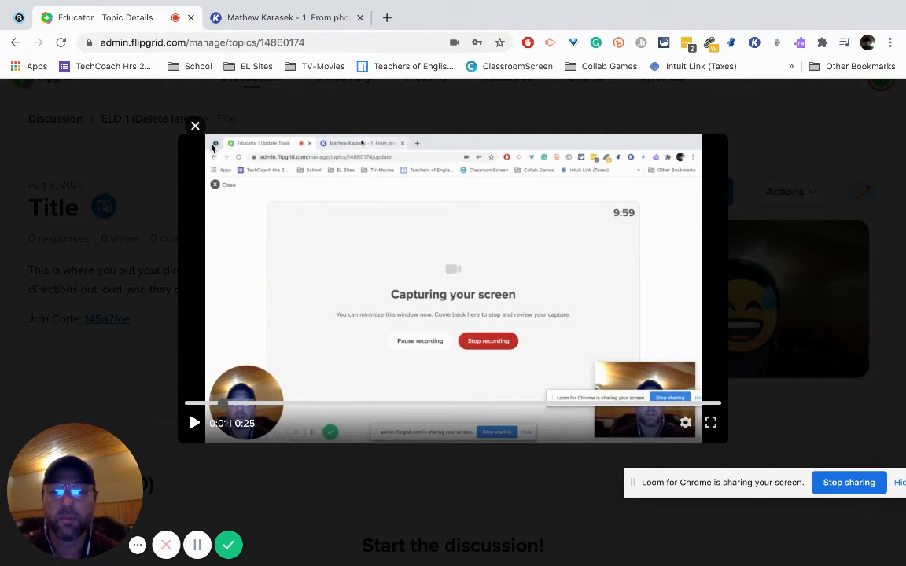
click(196, 128)
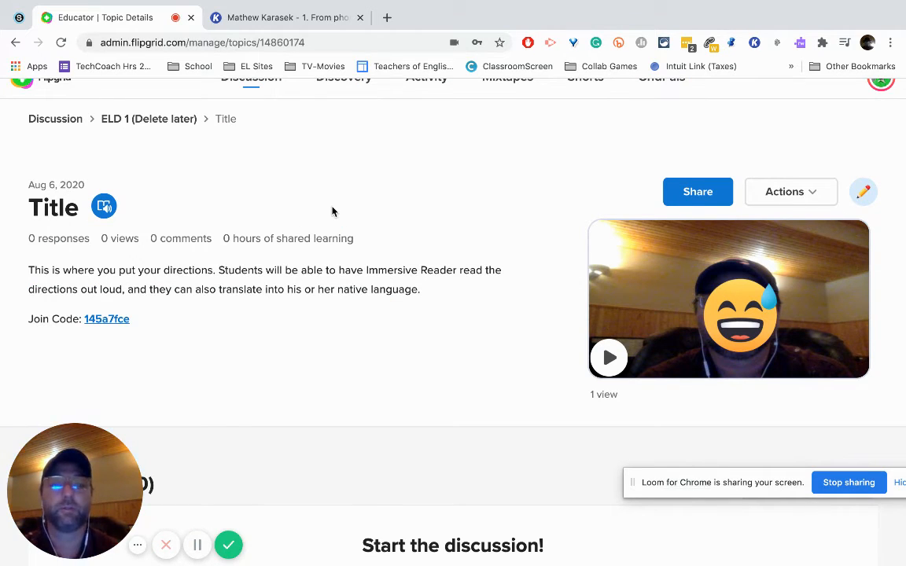
Step: Open the topic directions in Immersive Reader and preview the syllable breaks, leaving them switched off
click(104, 208)
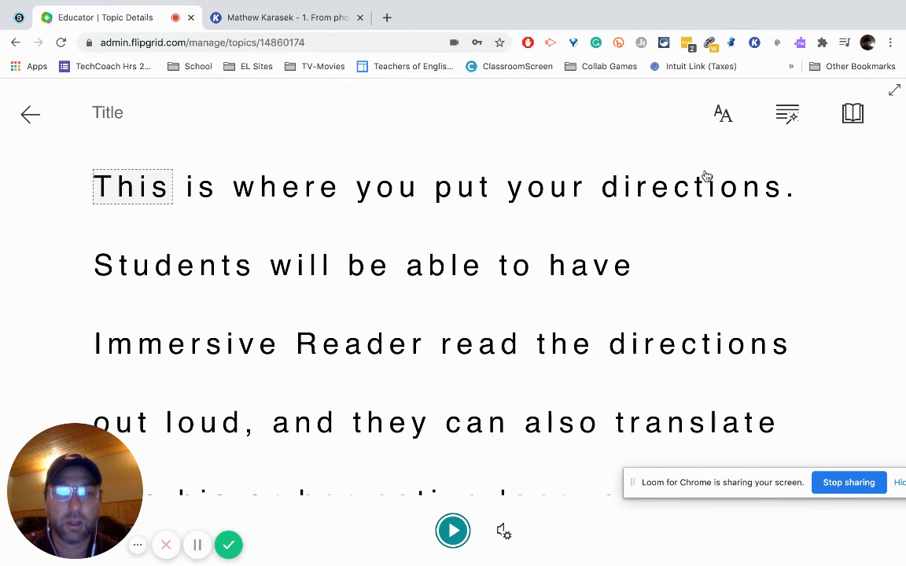
click(789, 118)
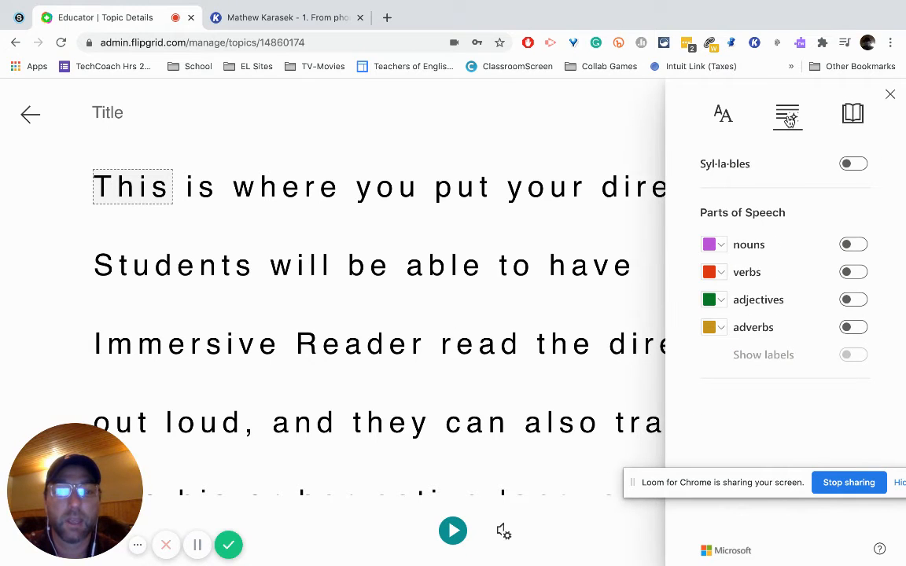
click(852, 164)
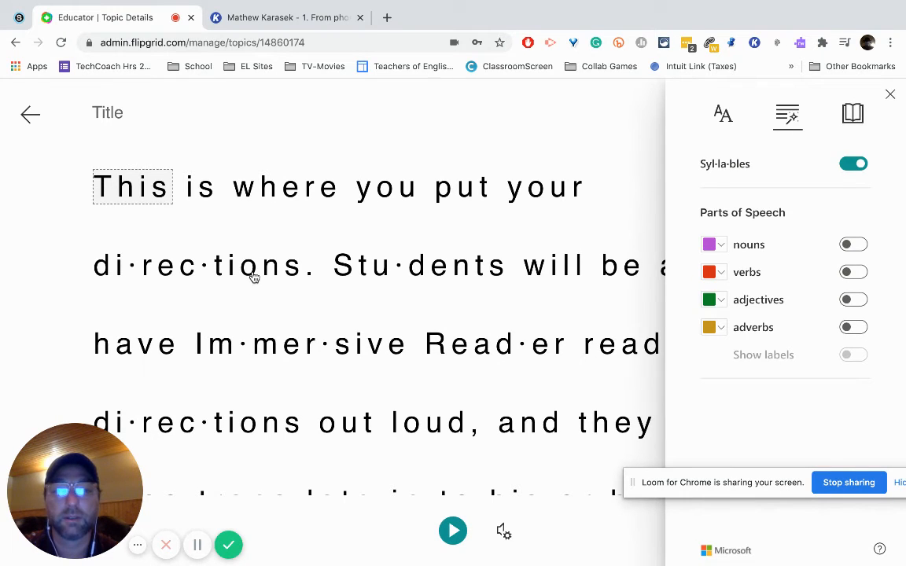
click(852, 166)
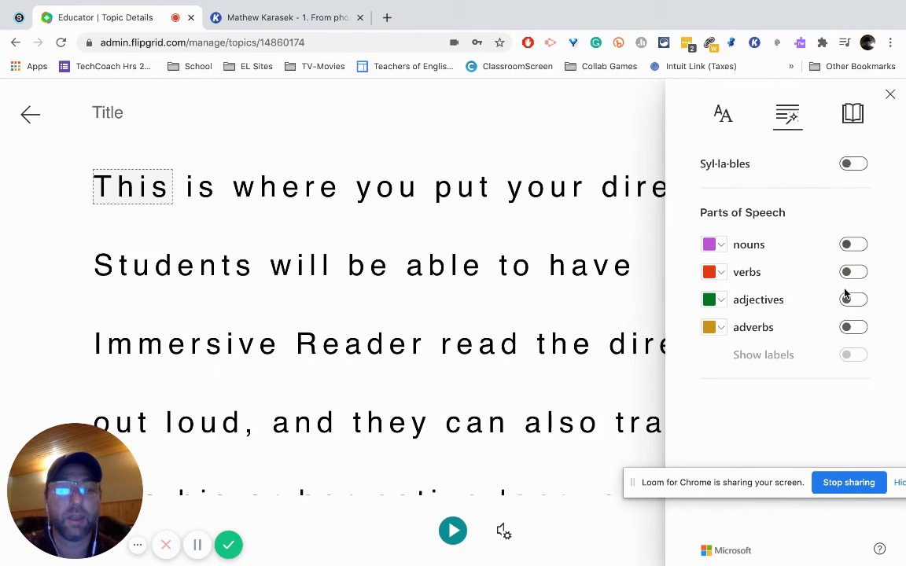
Step: Highlight nouns, verbs, adjectives and adverbs in the directions with labels shown, and inspect the word "is"
click(851, 245)
click(852, 272)
click(852, 300)
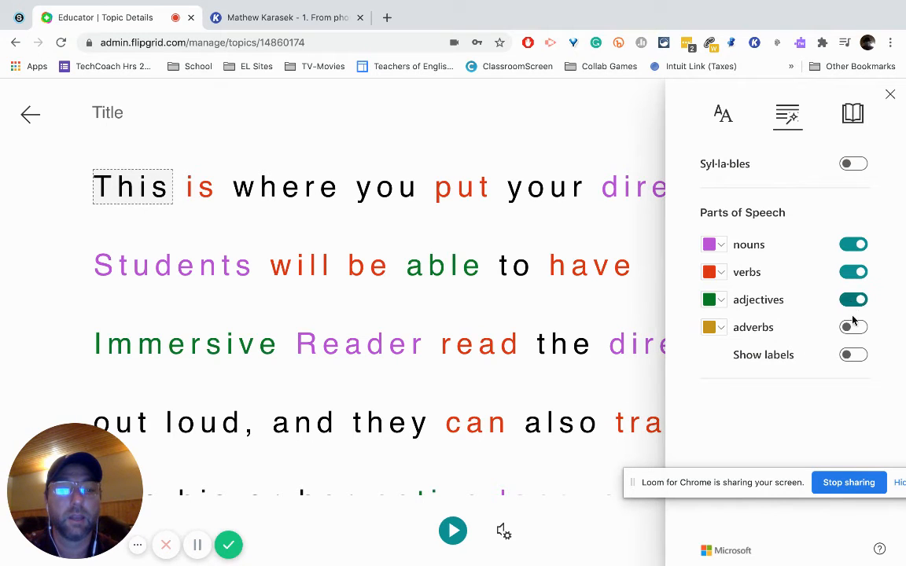
click(855, 326)
click(852, 354)
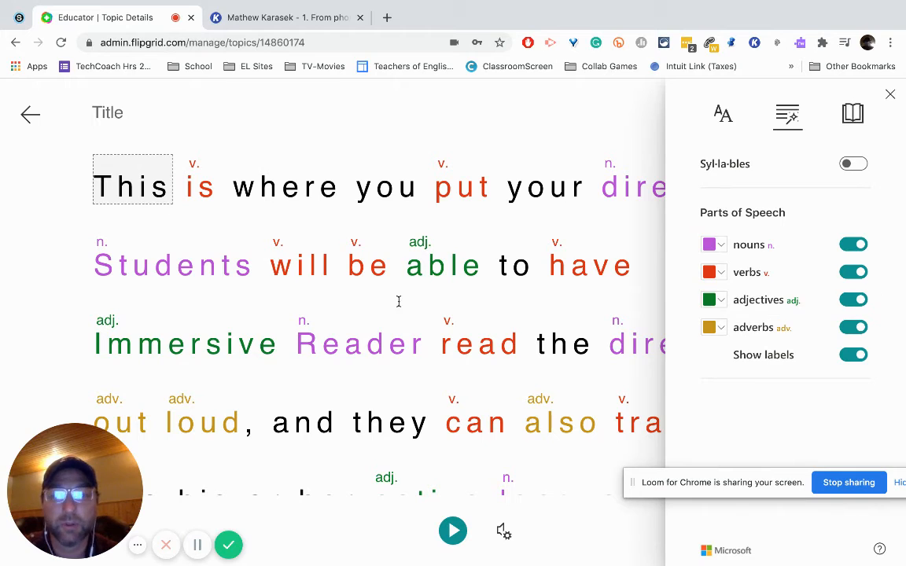
click(196, 204)
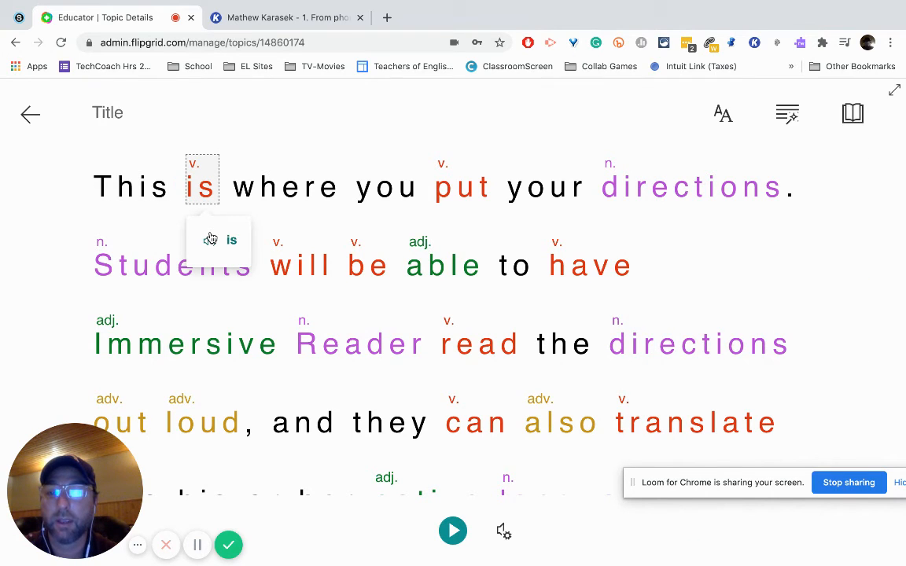
Step: Set the reader's translation language to Chinese Simplified (China), moving the screen-sharing notice out of the way
click(851, 115)
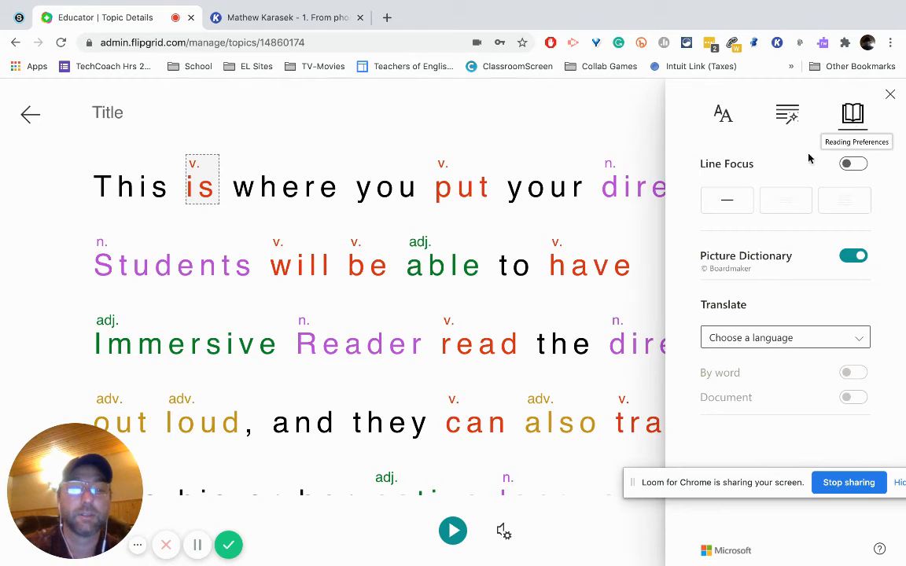
click(769, 337)
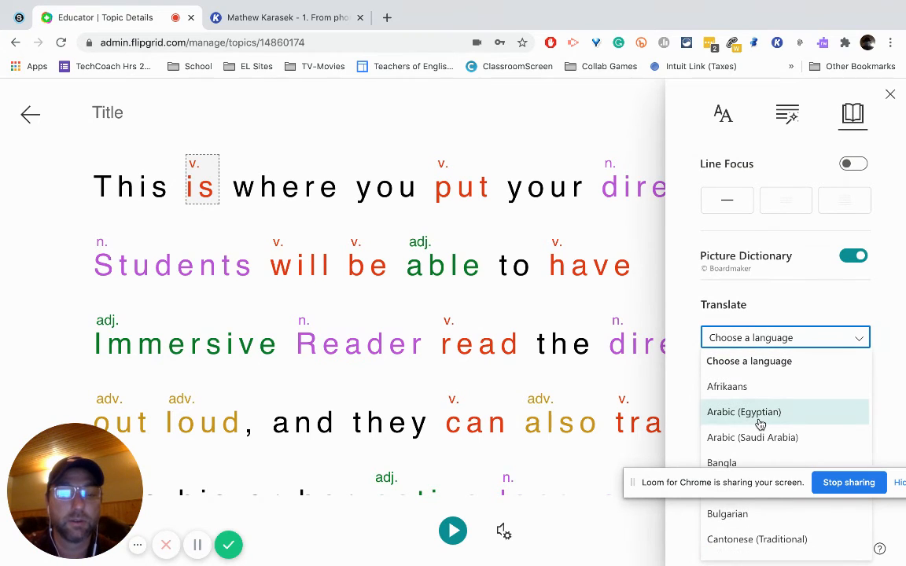
drag(692, 485, 690, 565)
scroll(775, 511, down, 1)
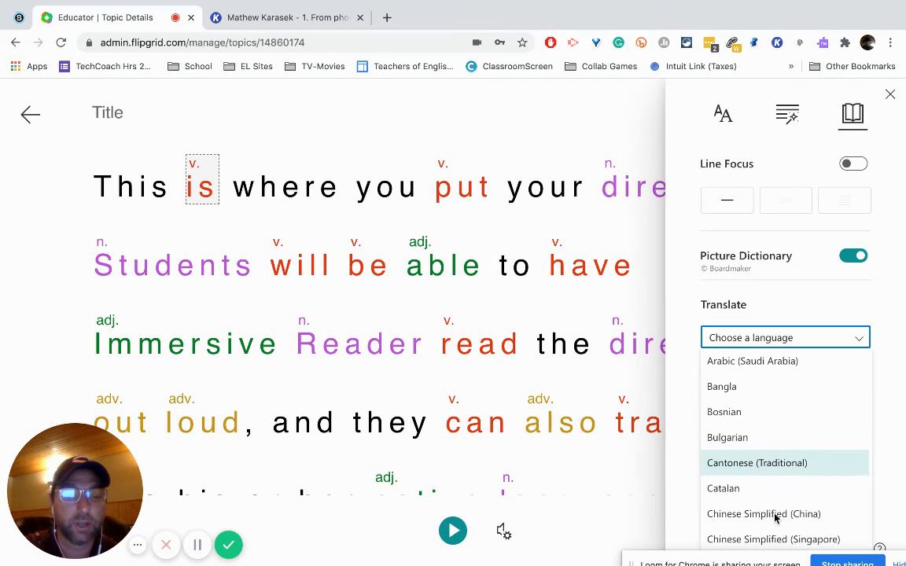
click(775, 517)
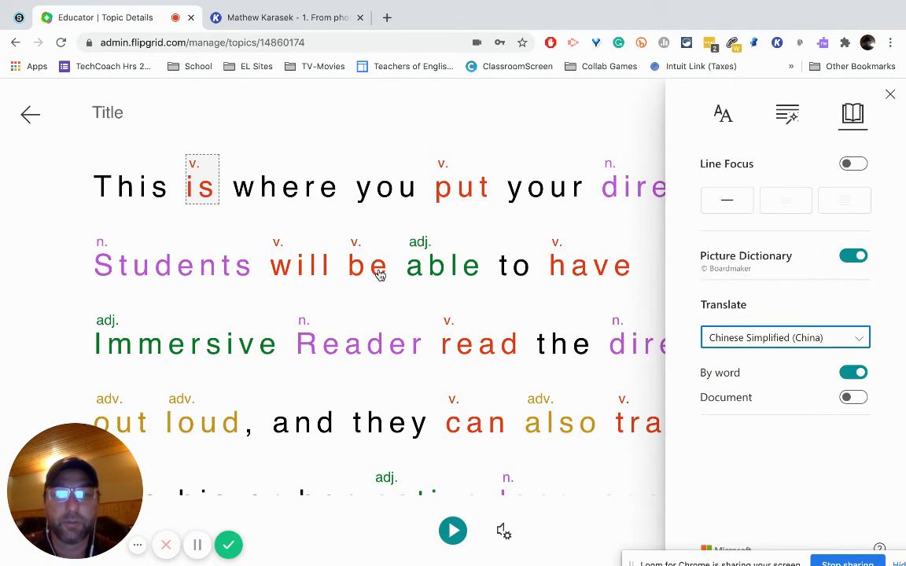
Step: Look up the word "put" in the directions and turn on Chinese Simplified translation for the whole document
click(461, 196)
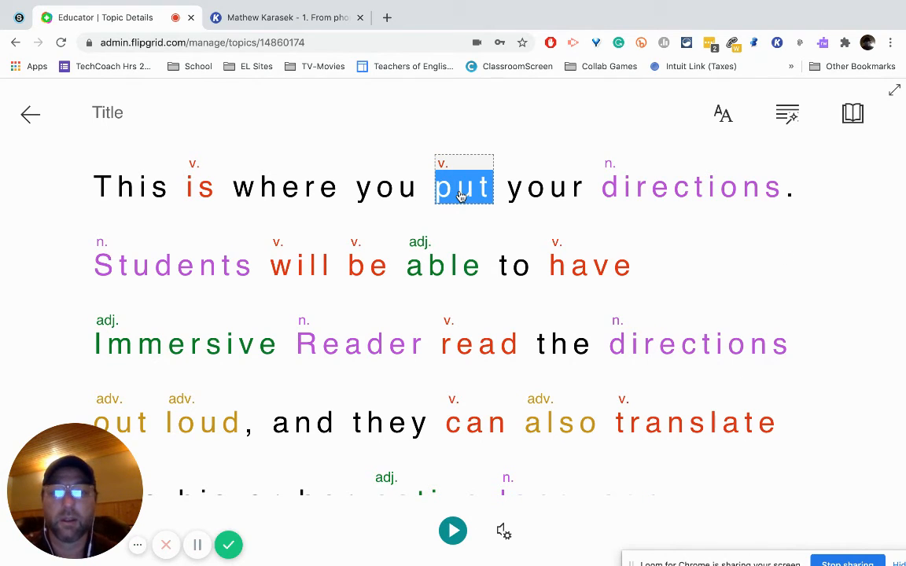
click(452, 190)
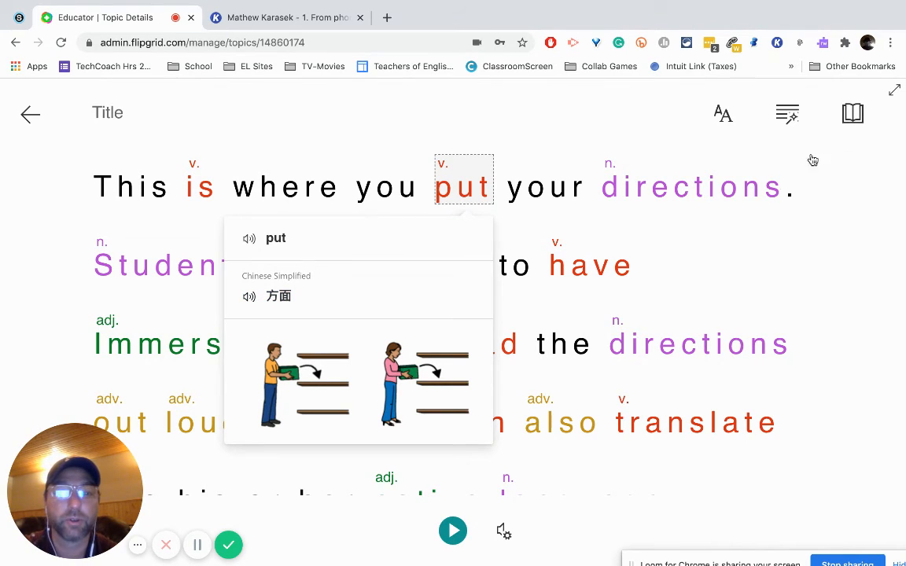
click(856, 118)
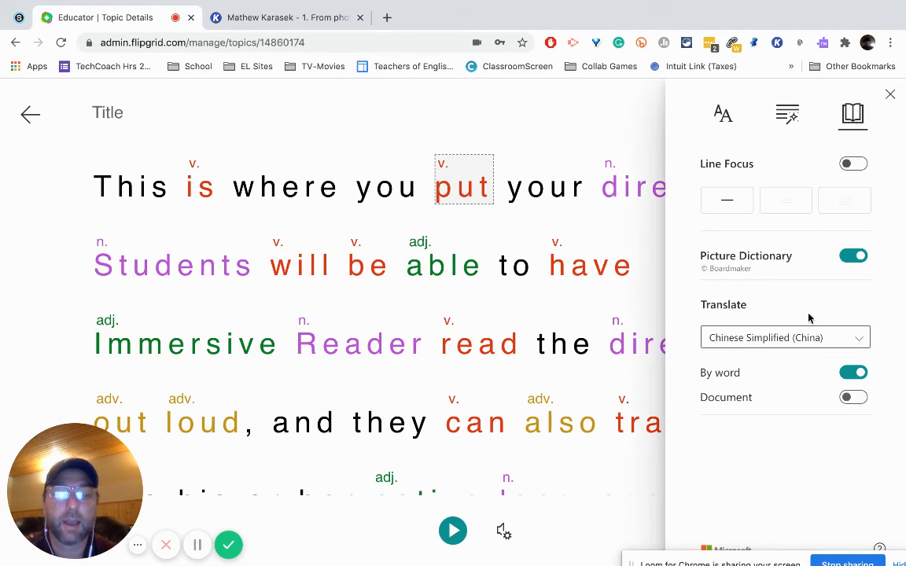
click(852, 398)
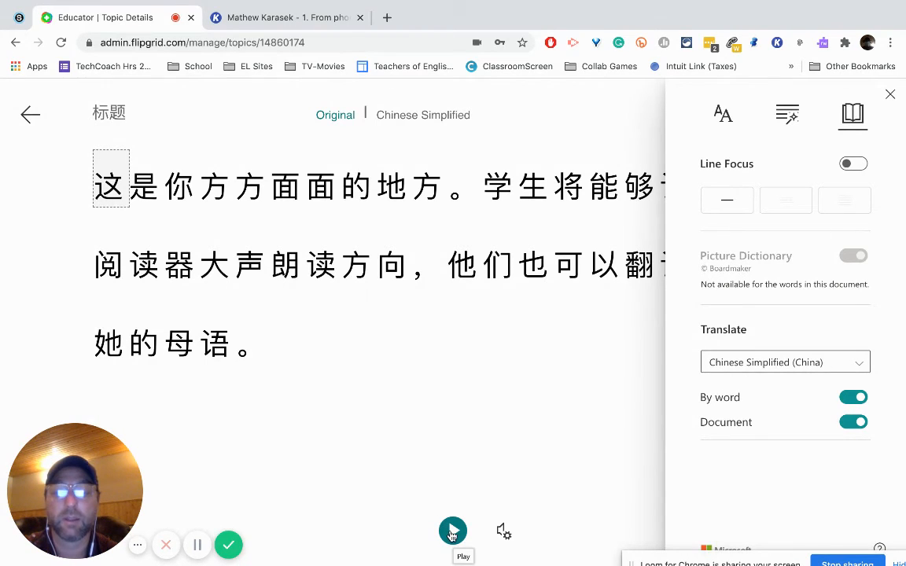
Step: Play the translated directions aloud briefly, pause the reading, and check the grammar options for the Chinese text
click(452, 532)
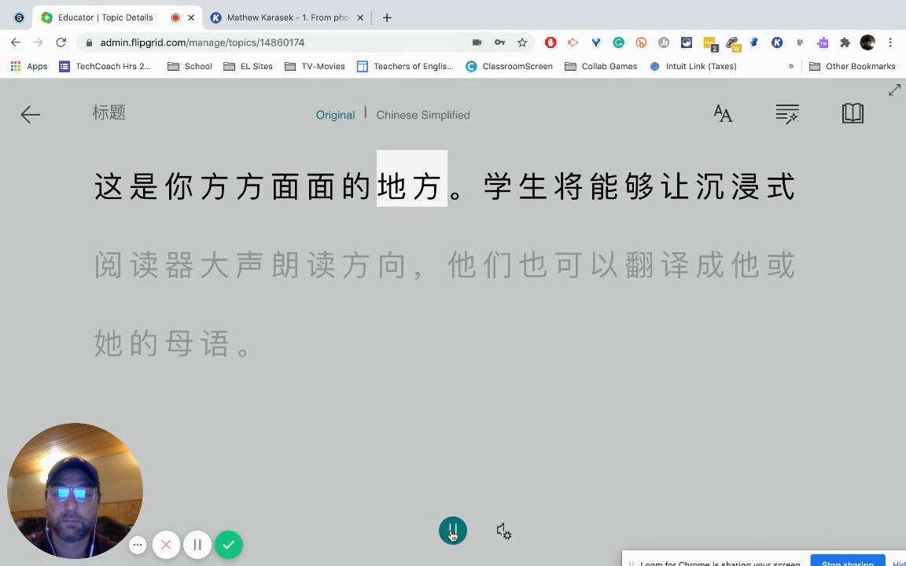
click(452, 533)
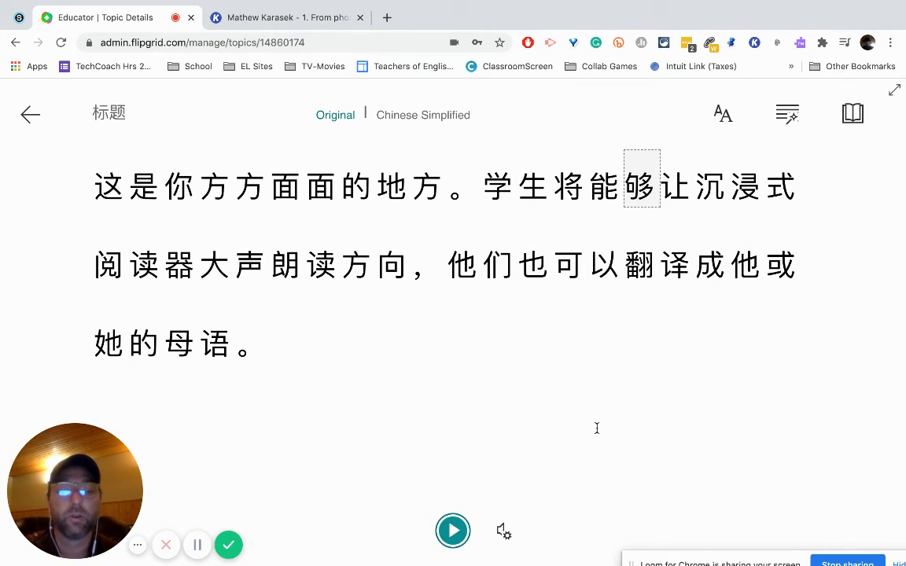
click(853, 114)
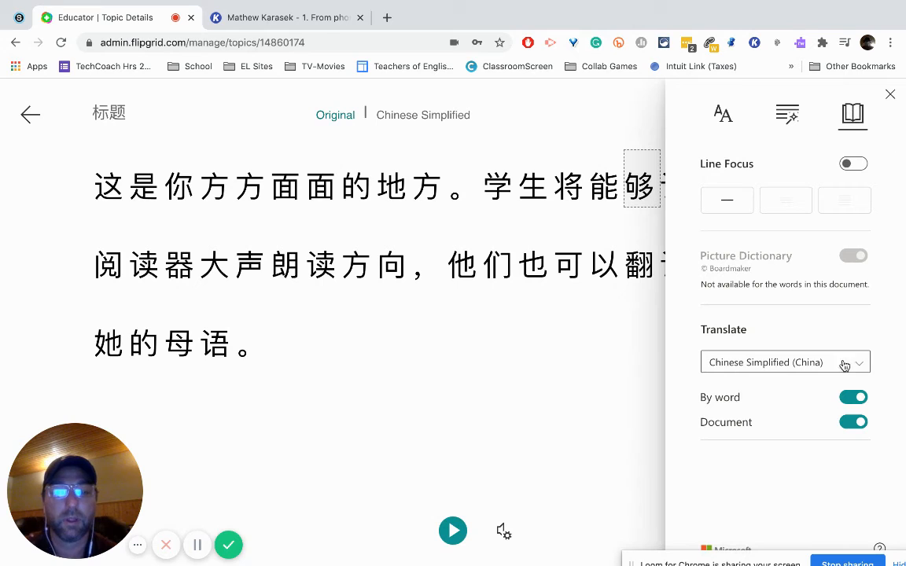
click(787, 114)
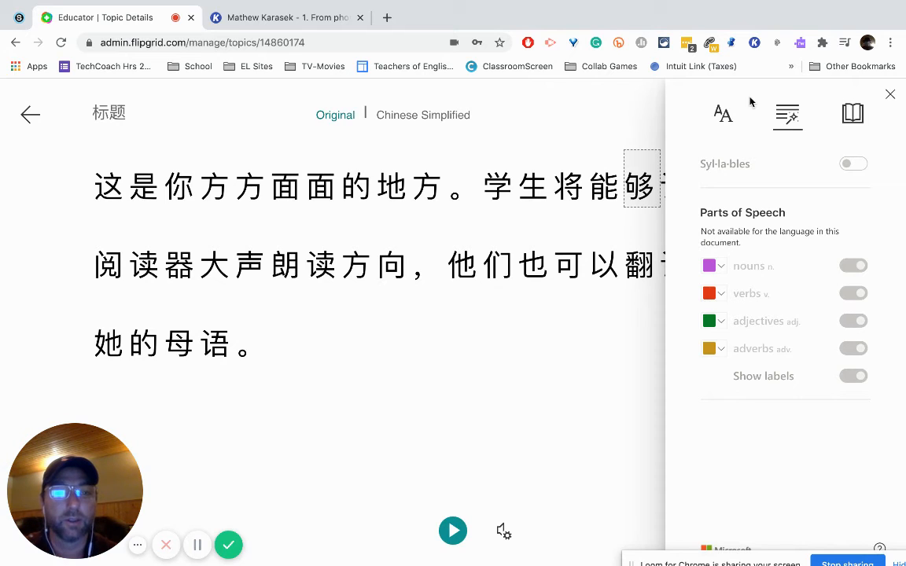
Step: Look up the English meanings of the characters 方 and 生 in the translated directions, and exit Immersive Reader
click(429, 169)
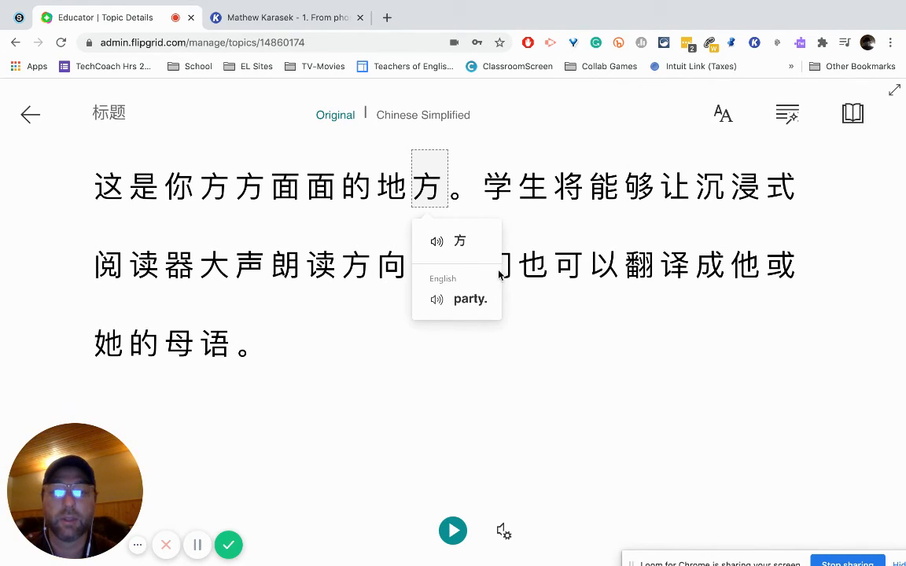
click(492, 191)
click(545, 198)
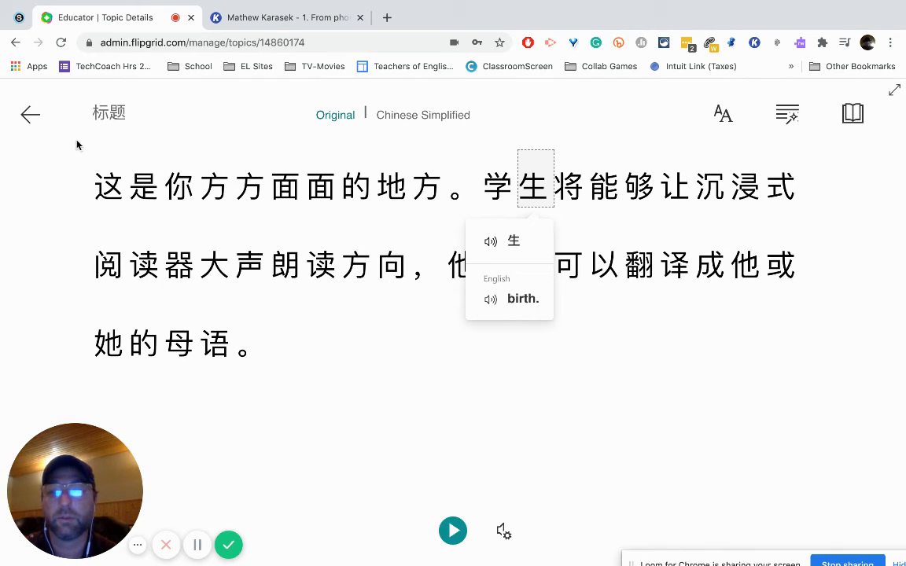
click(30, 116)
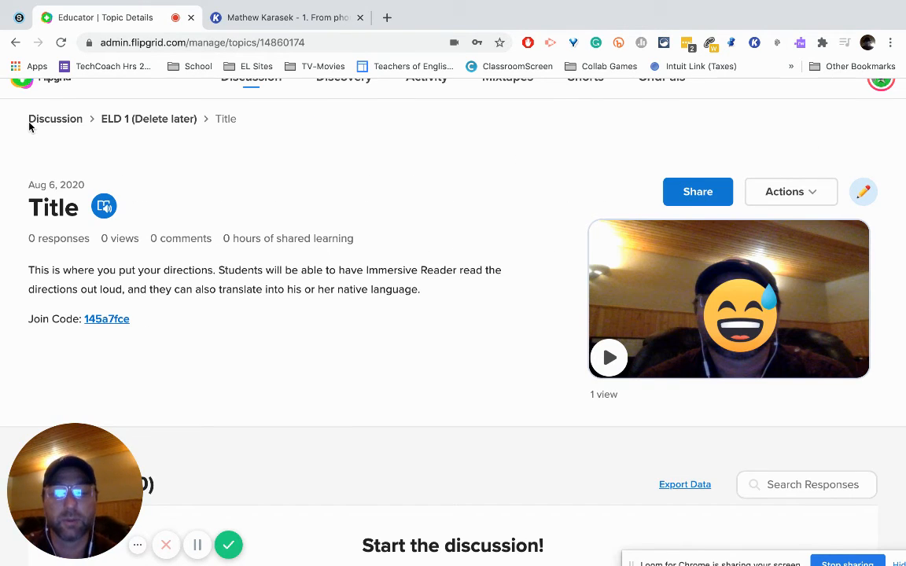
Step: Open the topic video, pause it, check its playback settings, and close the player
click(609, 358)
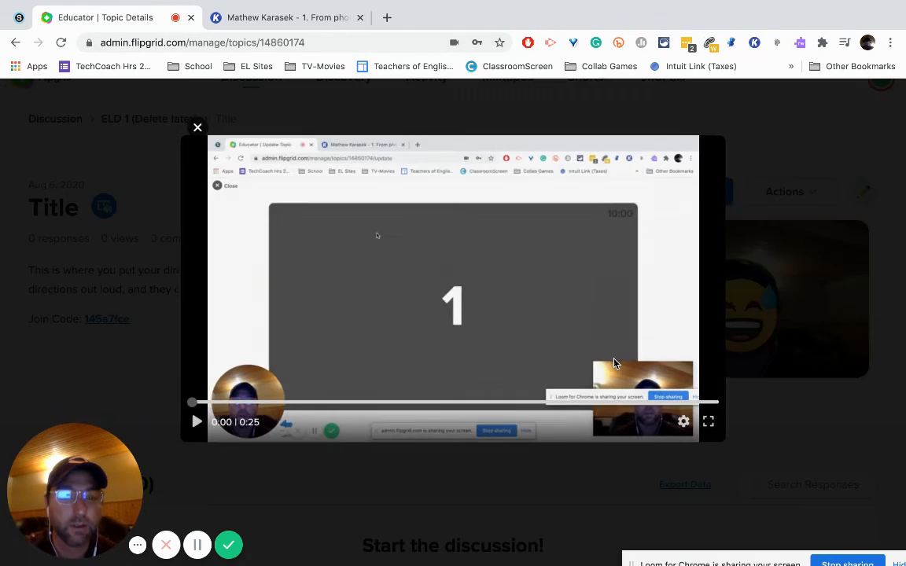
click(197, 424)
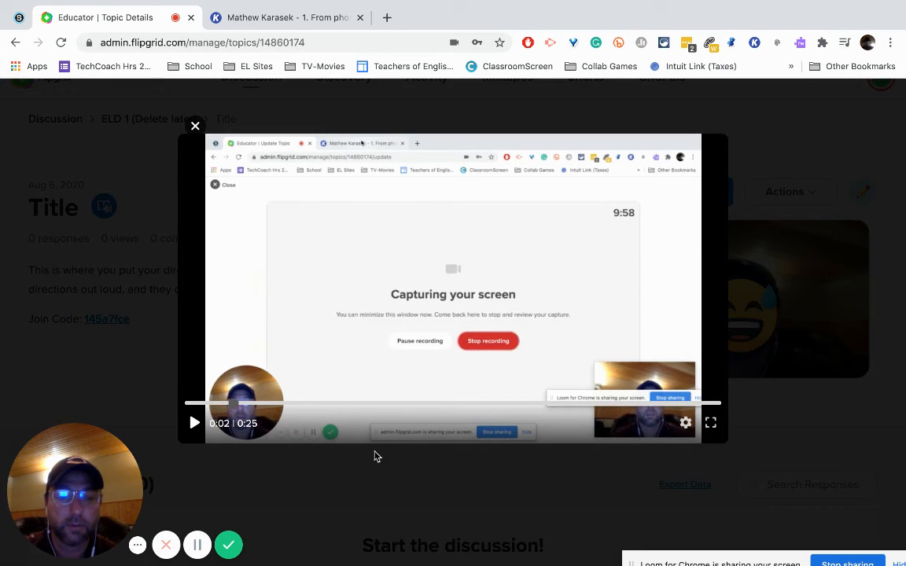
click(685, 423)
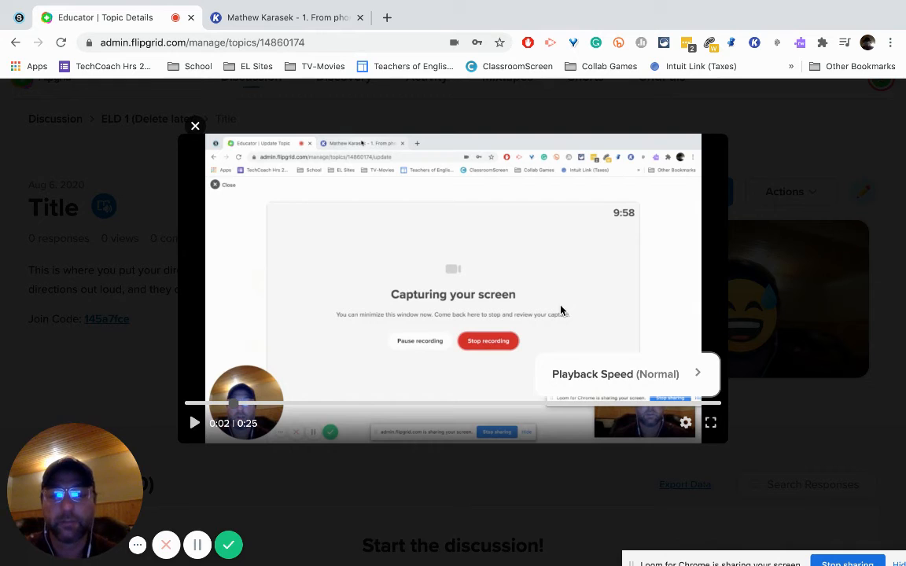
click(195, 126)
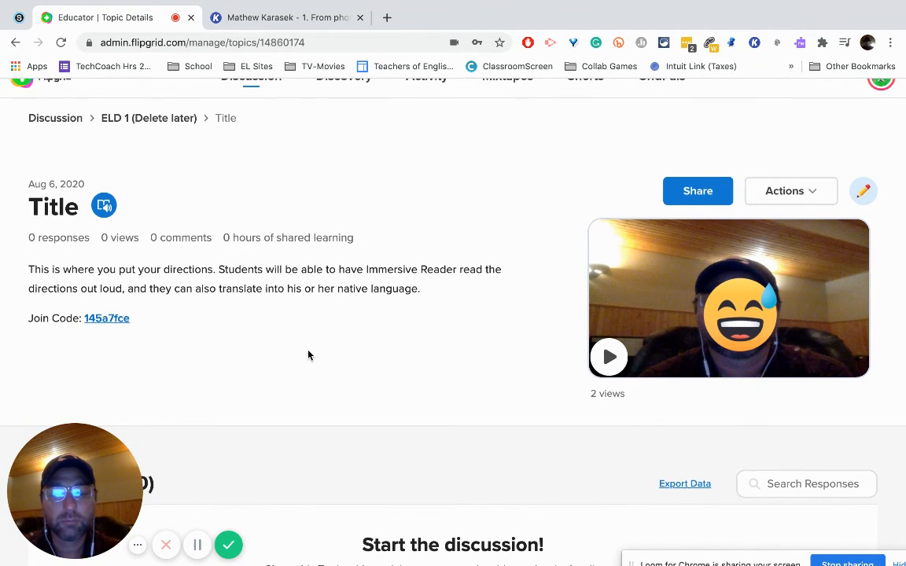
Step: Look over the topic's responses area, and open Present Perfect Story 3 in the ELD 1 [English Language Development] group
scroll(308, 356, down, 3)
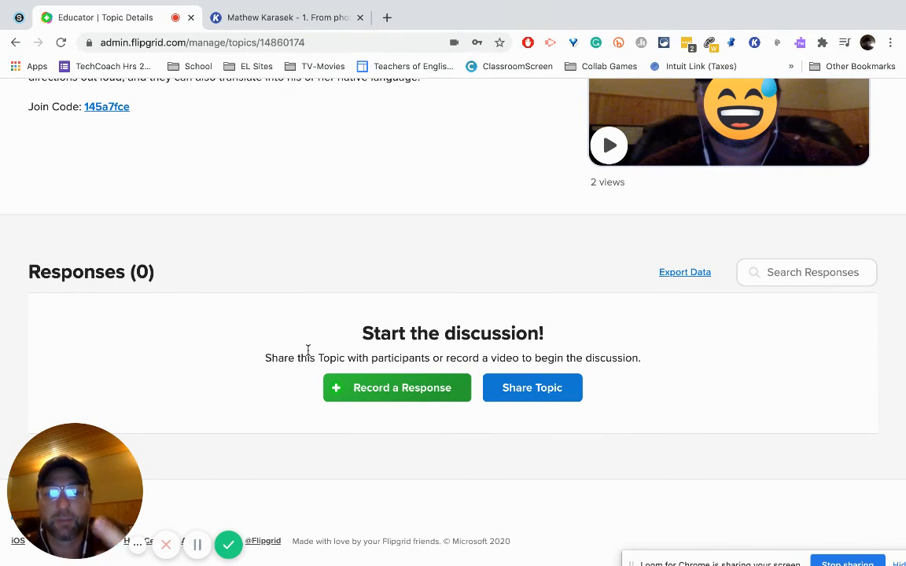
scroll(308, 352, up, 3)
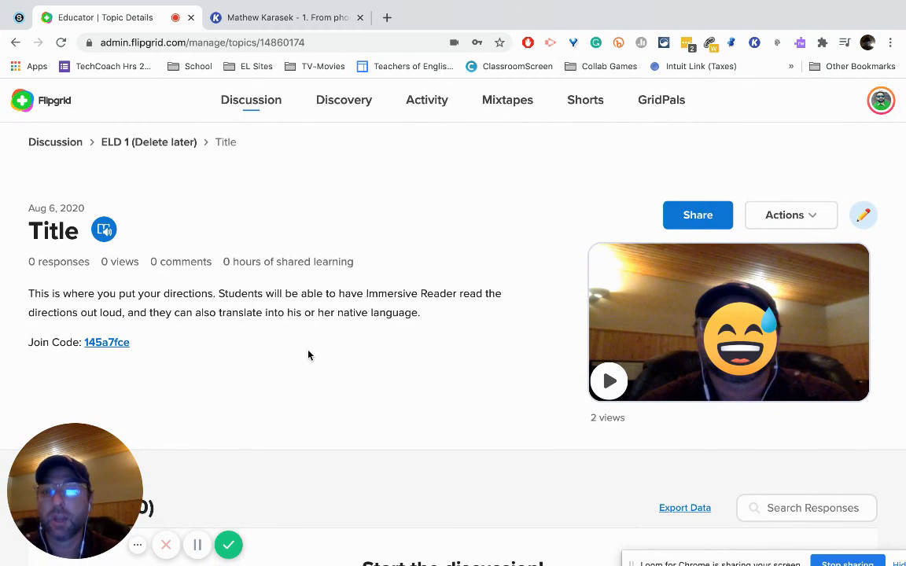
click(57, 145)
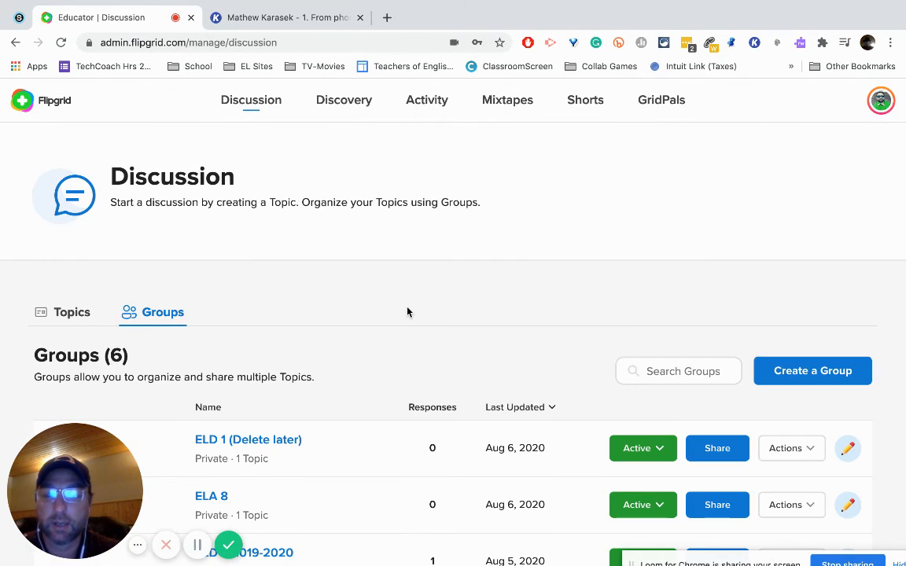
scroll(407, 312, down, 5)
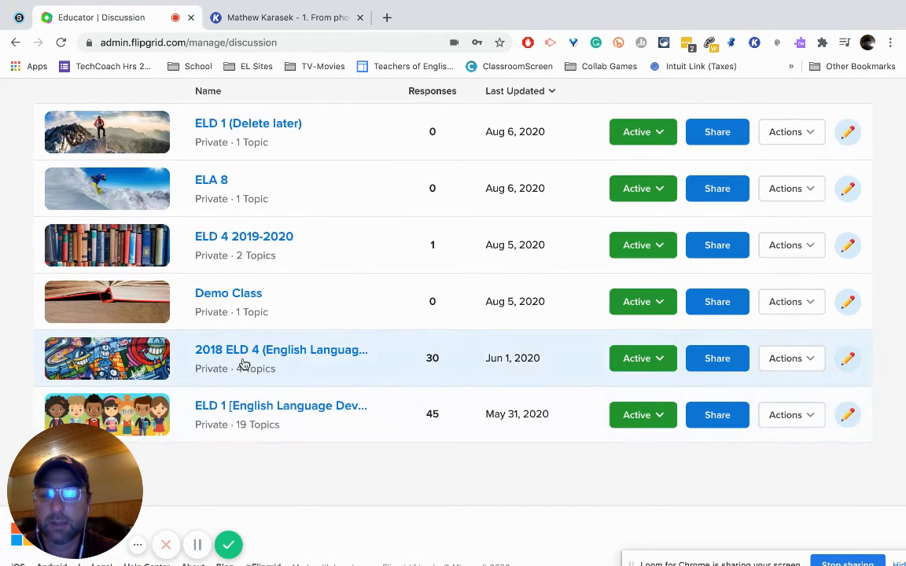
click(238, 407)
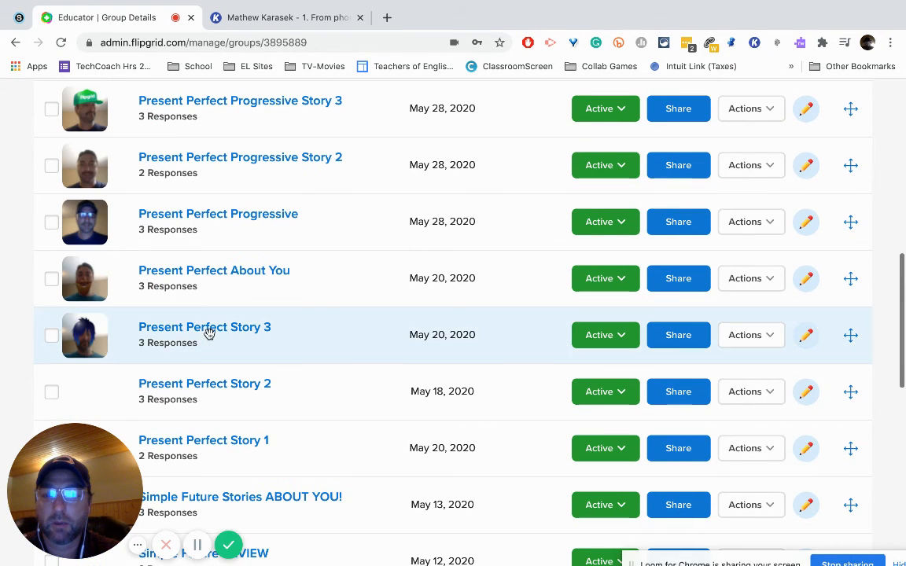
click(208, 333)
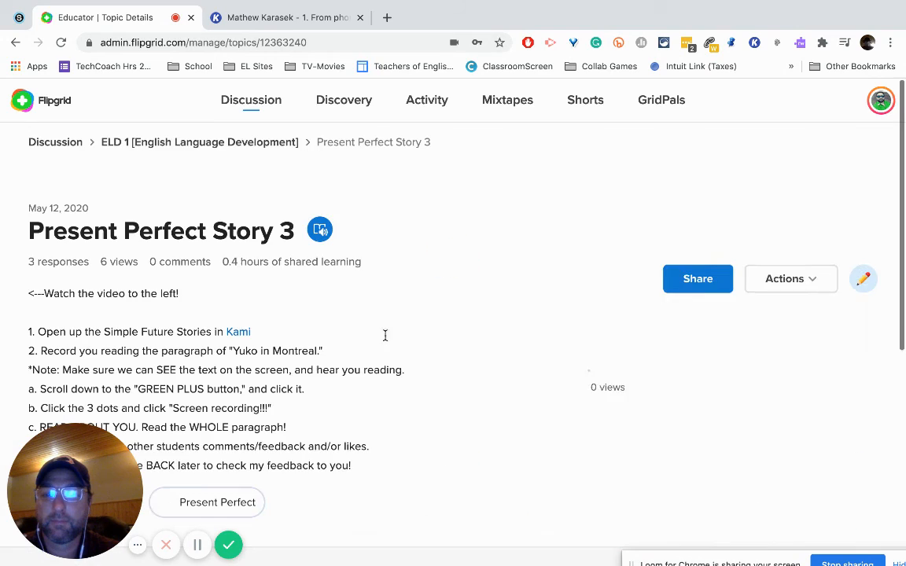
Step: Open the Present Perfect Story 3 video, pause it, try the captions control, check the playback settings, and close the player
scroll(397, 338, down, 5)
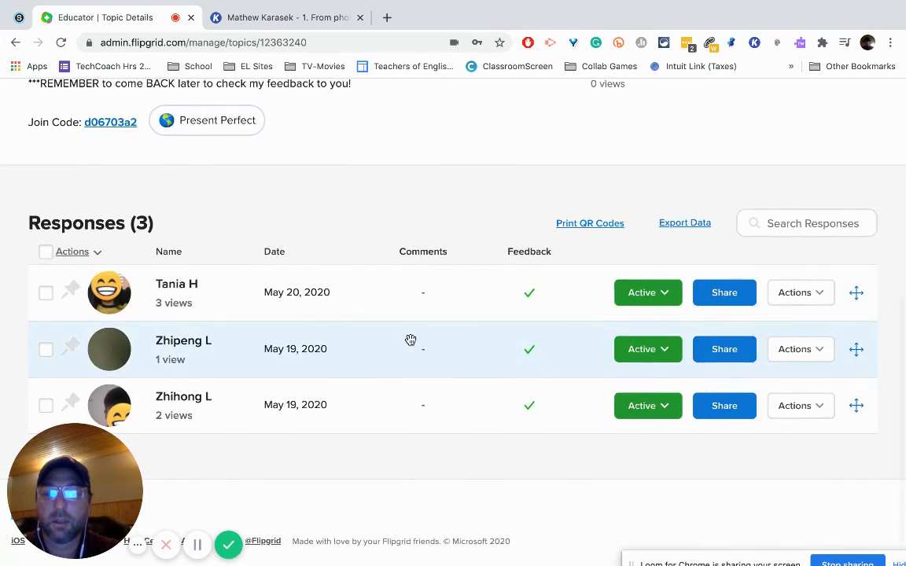
scroll(411, 339, up, 3)
click(607, 258)
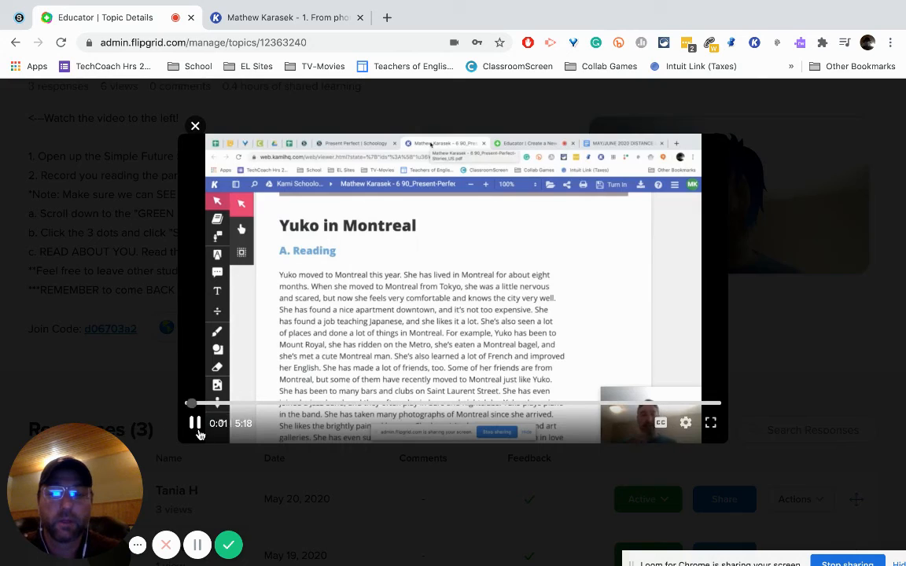
click(196, 424)
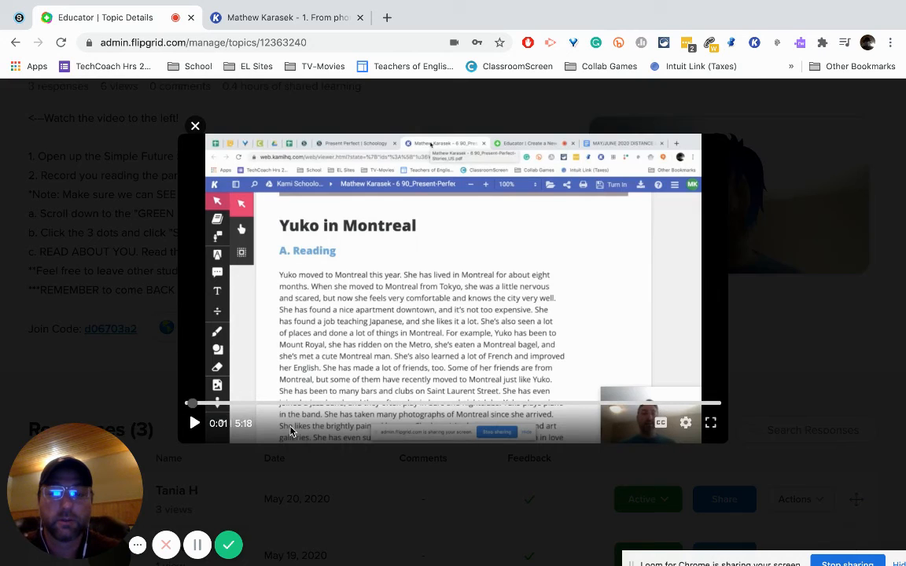
click(662, 425)
click(664, 428)
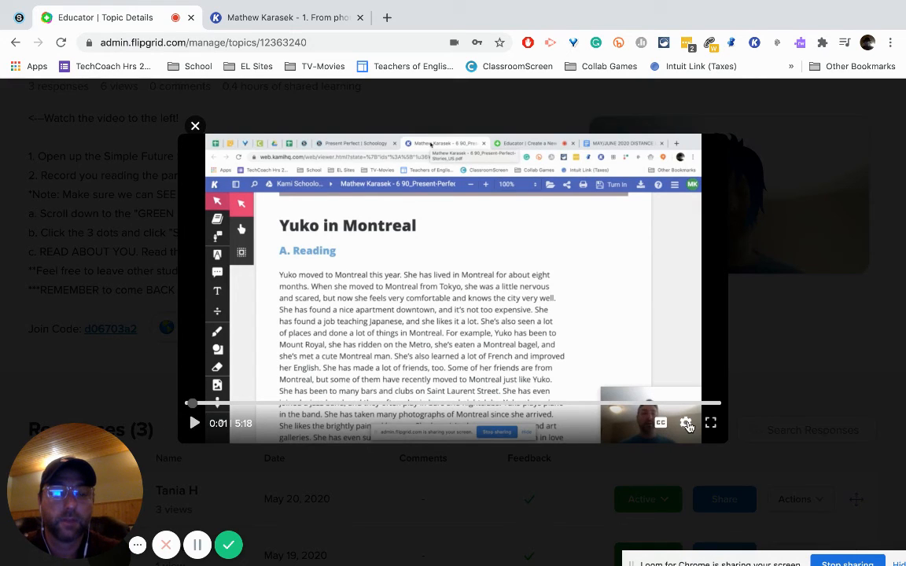
click(687, 426)
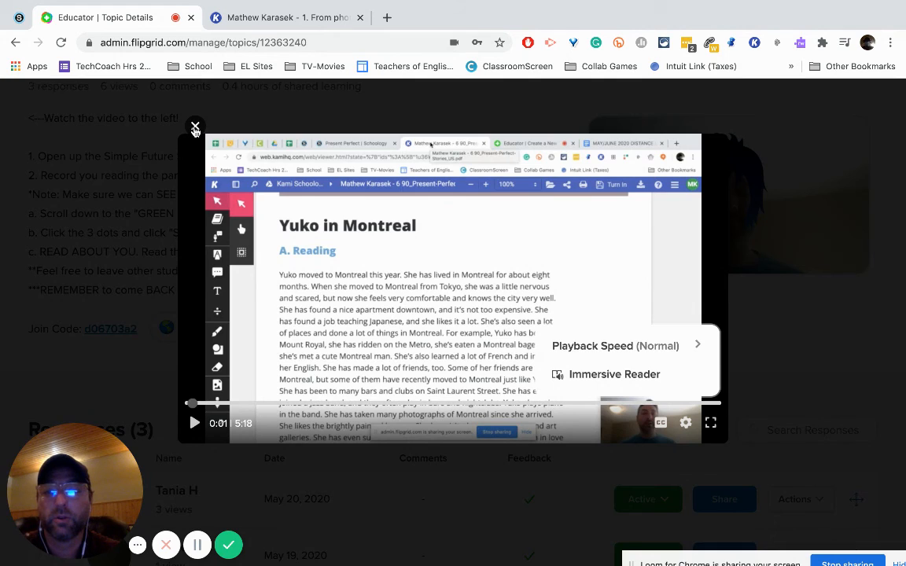
click(195, 128)
Step: Review the list of student responses, and briefly reopen the topic video before closing it again
scroll(259, 322, down, 3)
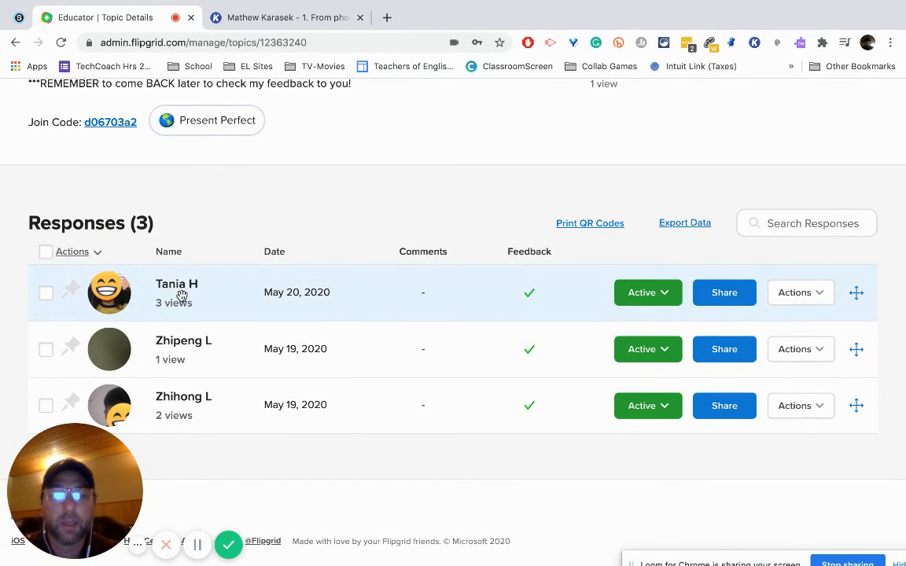
scroll(504, 229, up, 2)
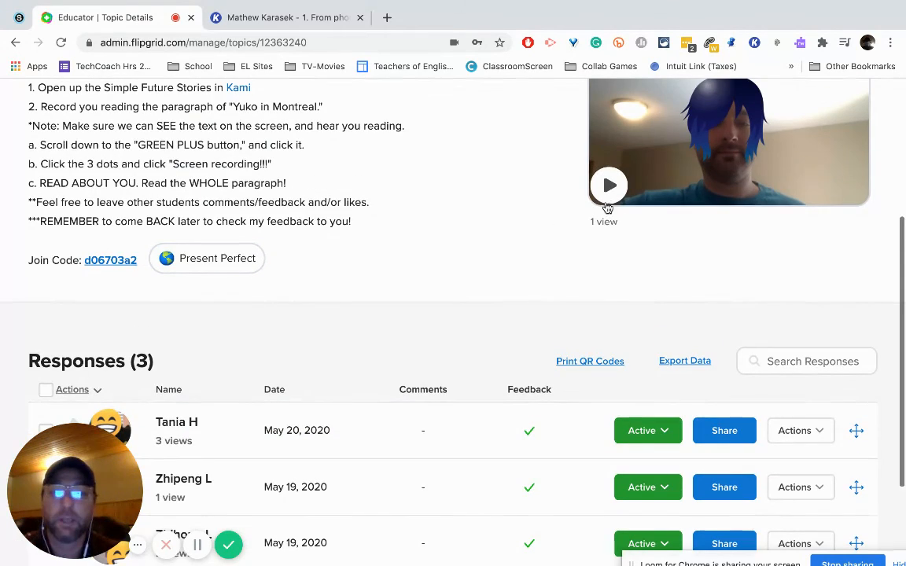
click(611, 189)
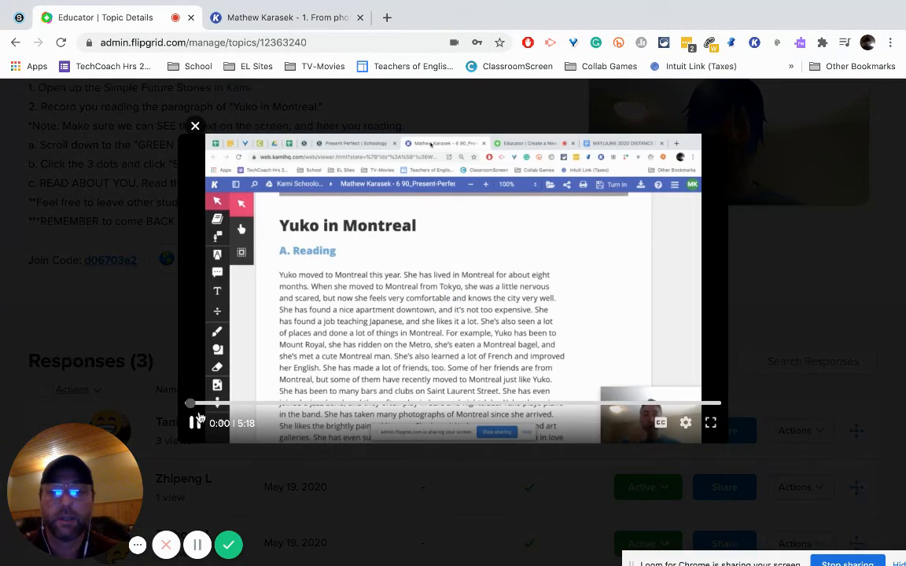
click(191, 425)
click(195, 126)
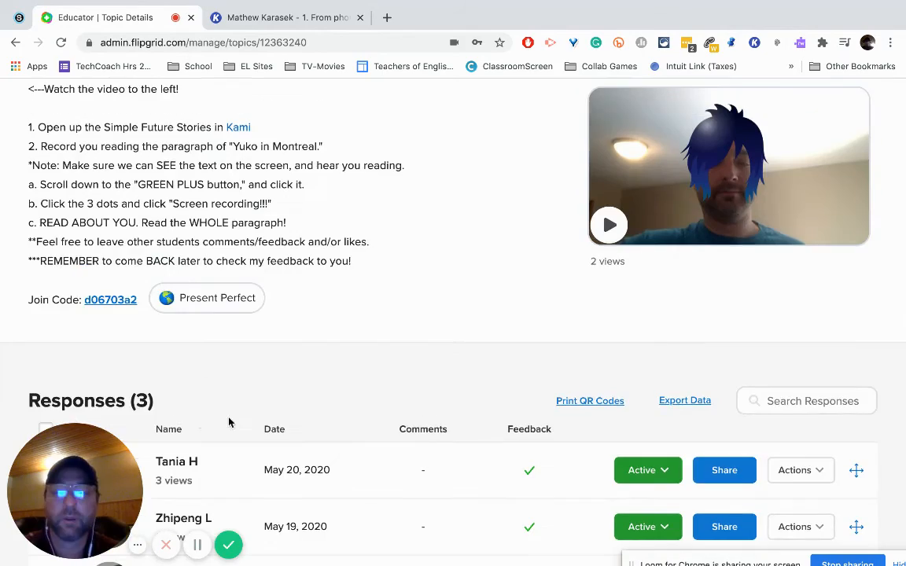
Step: Open the first student's response to Present Perfect Story 3, pause the video, and check its playback speed and Immersive Reader settings
click(198, 475)
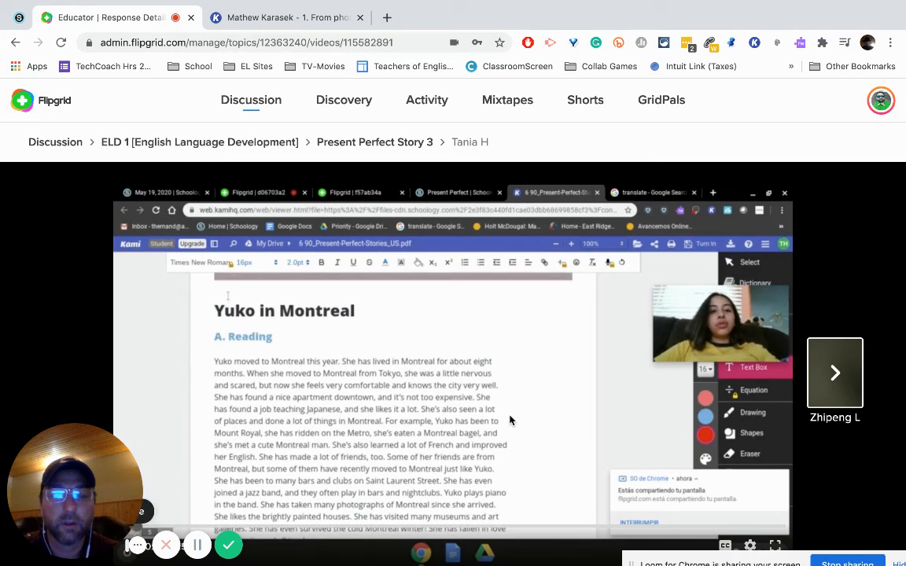
click(509, 421)
scroll(510, 421, down, 5)
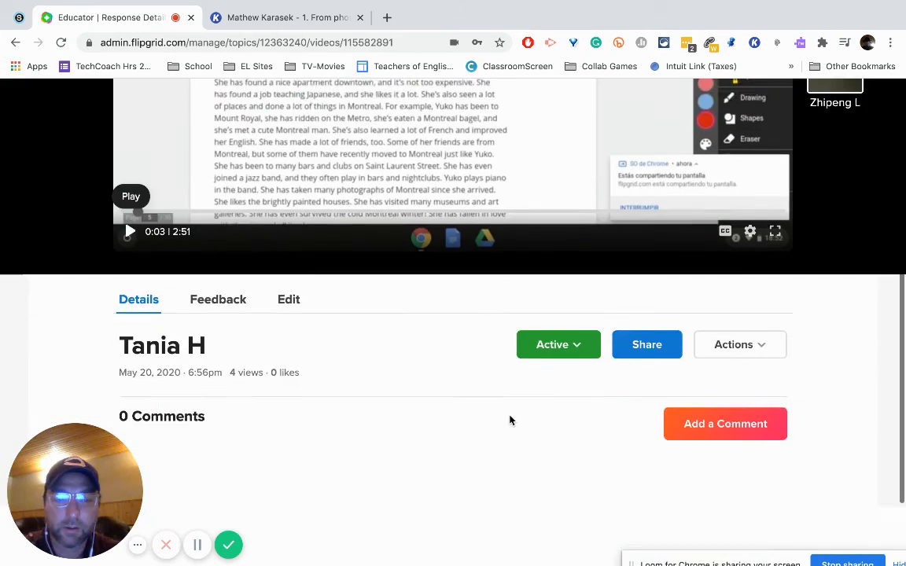
scroll(397, 299, up, 5)
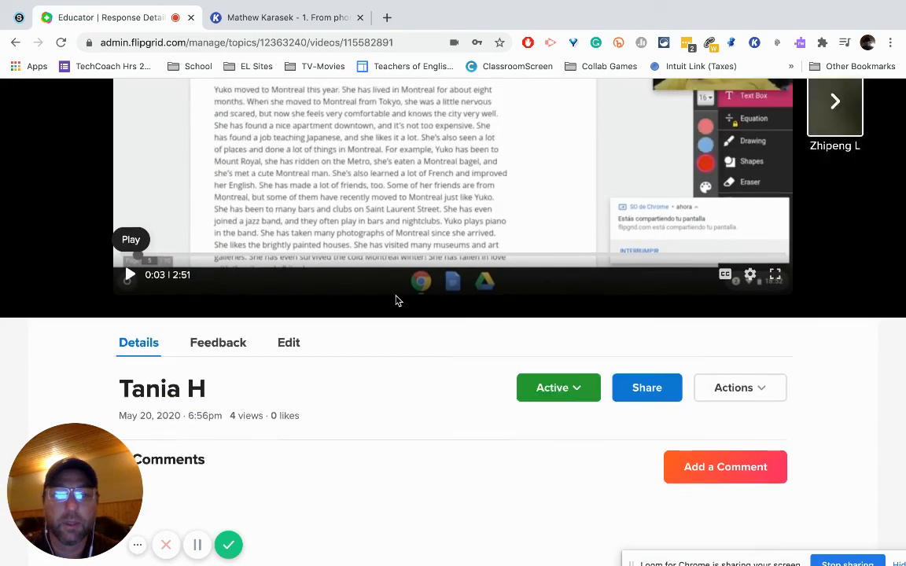
scroll(396, 300, down, 1)
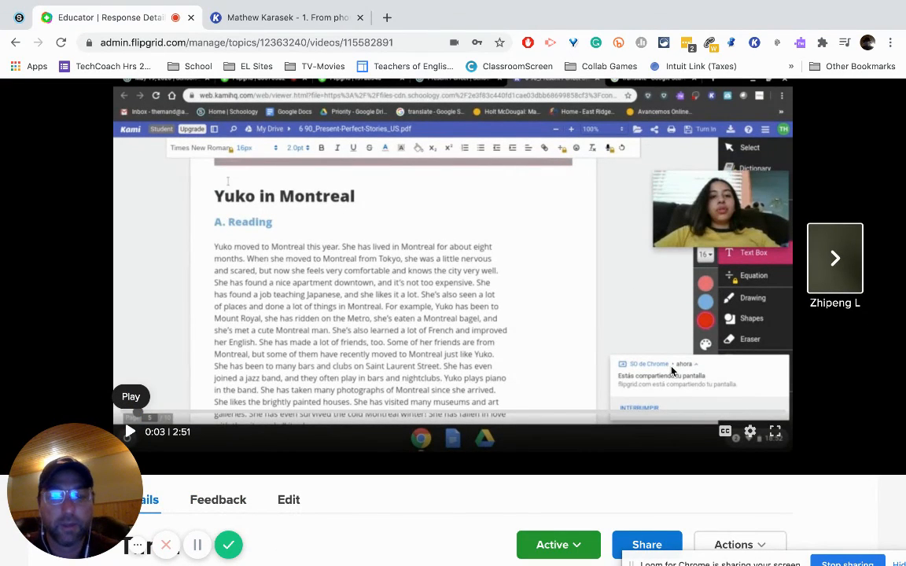
click(750, 432)
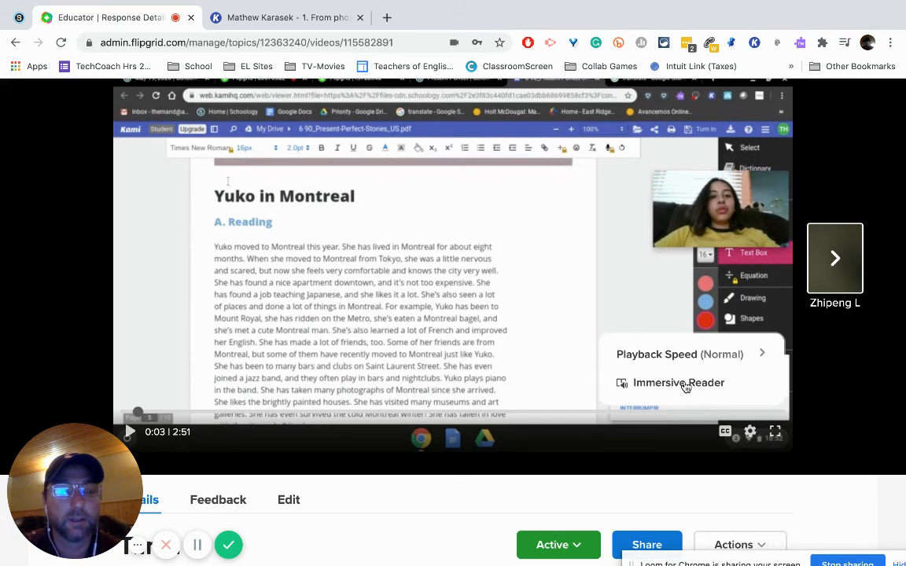
click(241, 513)
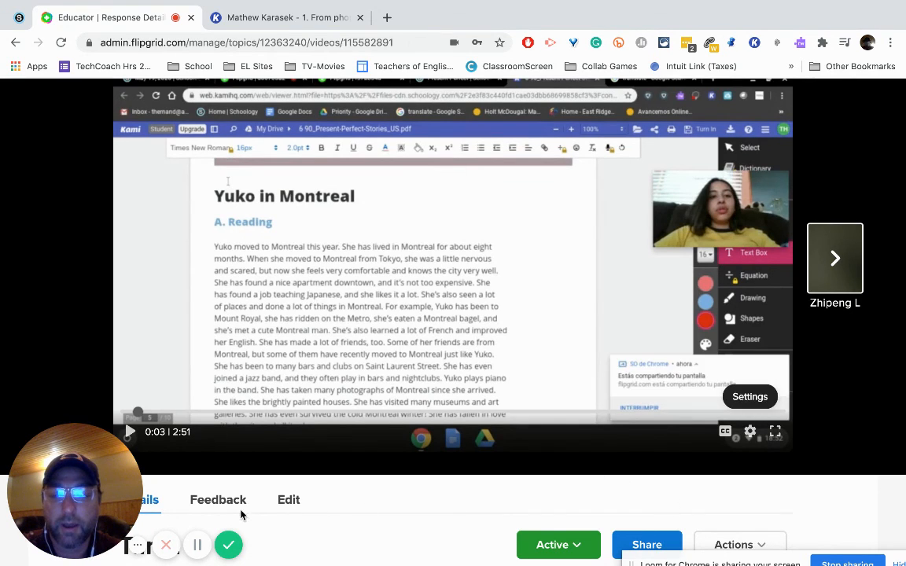
Step: Examine the response's feedback options, including the private video feedback, grading rubric and private comments
click(236, 509)
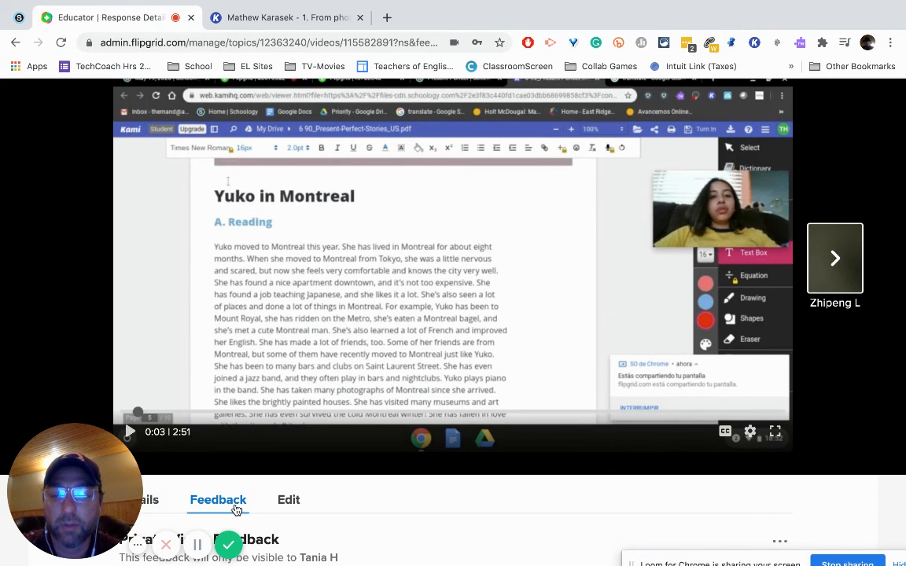
scroll(236, 508, down, 3)
scroll(236, 508, down, 3)
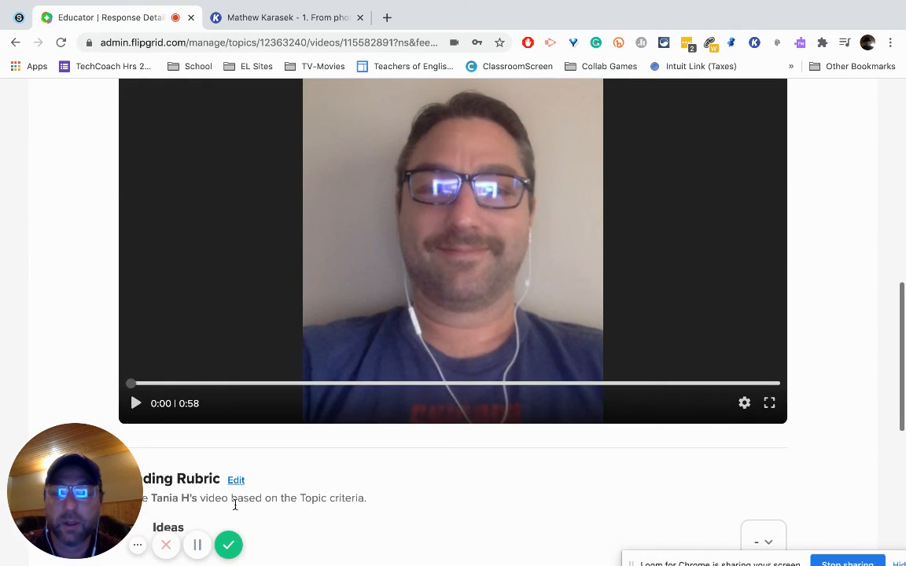
scroll(234, 505, down, 4)
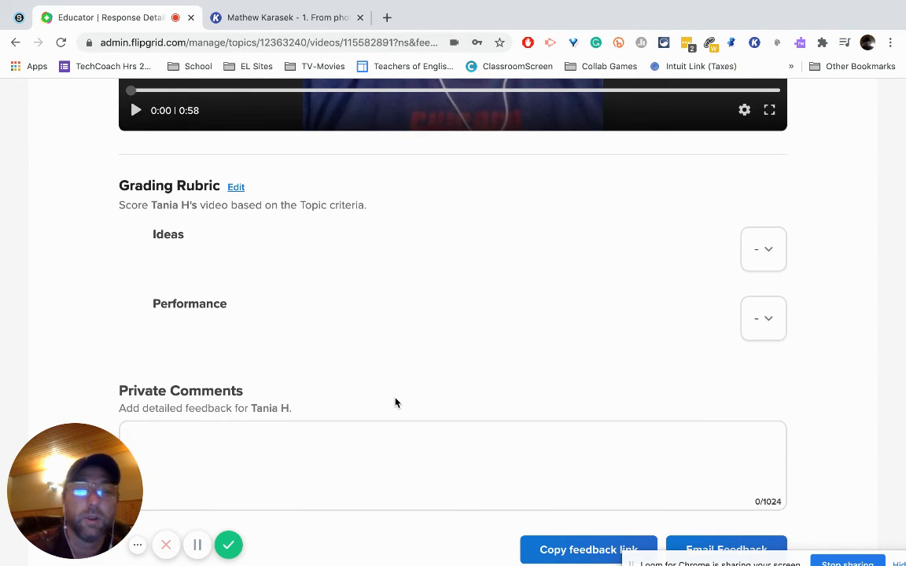
scroll(394, 403, up, 15)
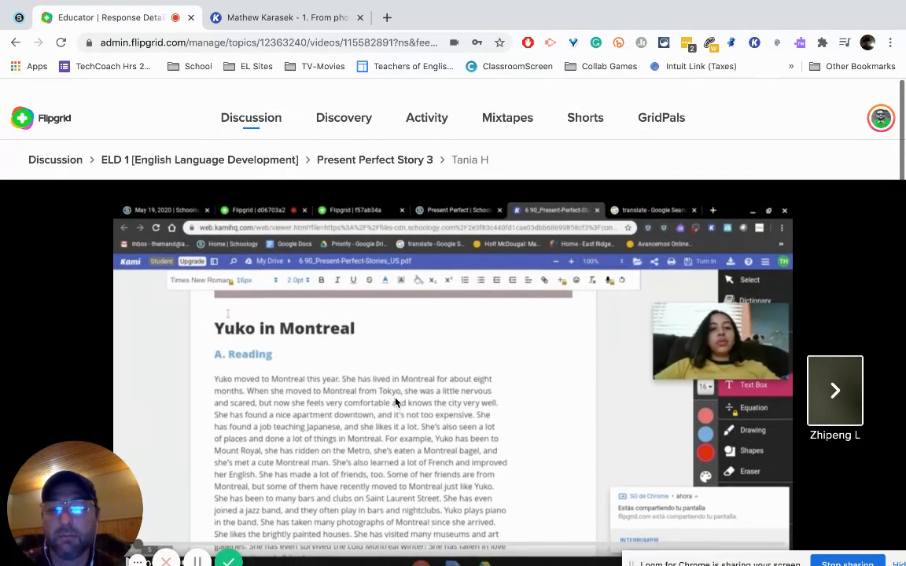
scroll(395, 402, down, 1)
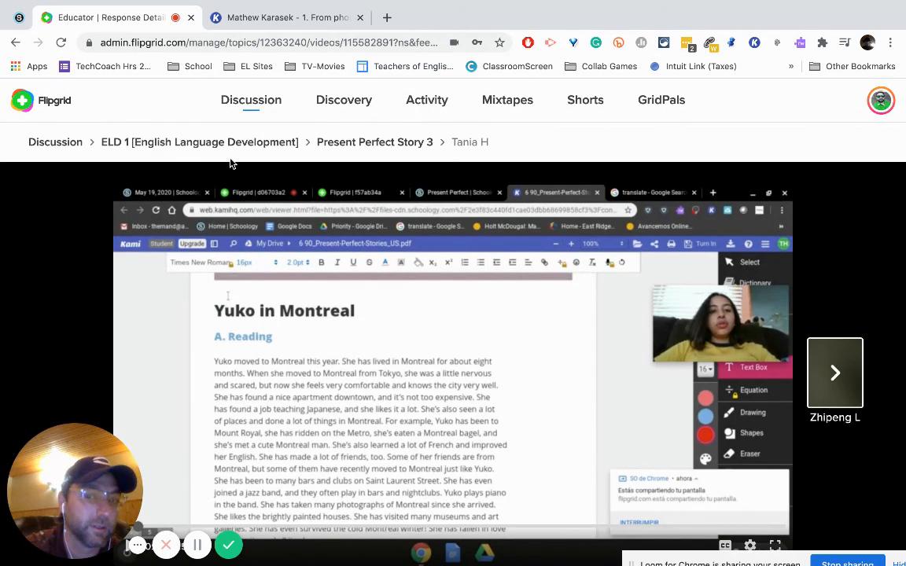
Step: Return to the ELD 1 [English Language Development] group, and look over the Discovery, Activity, Mixtapes and Shorts pages
click(125, 144)
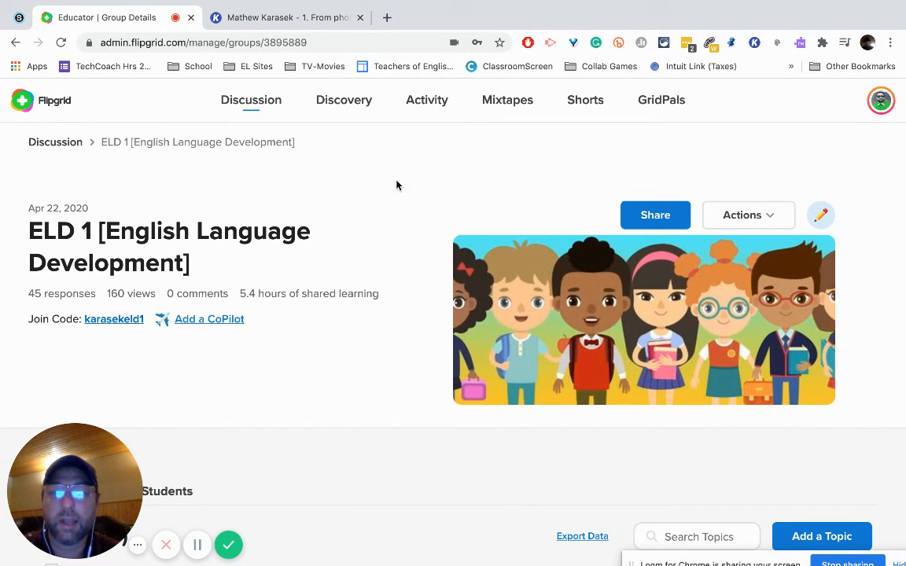
click(343, 106)
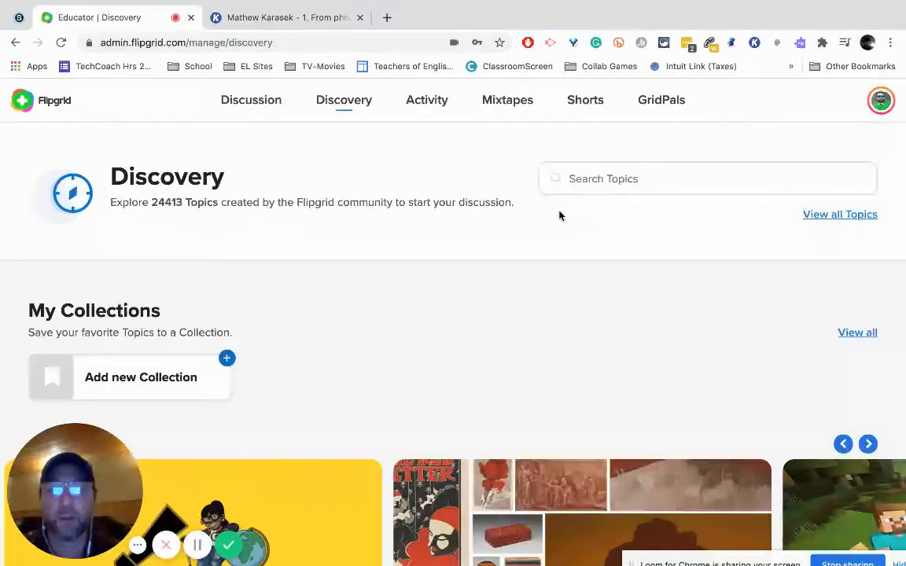
click(431, 111)
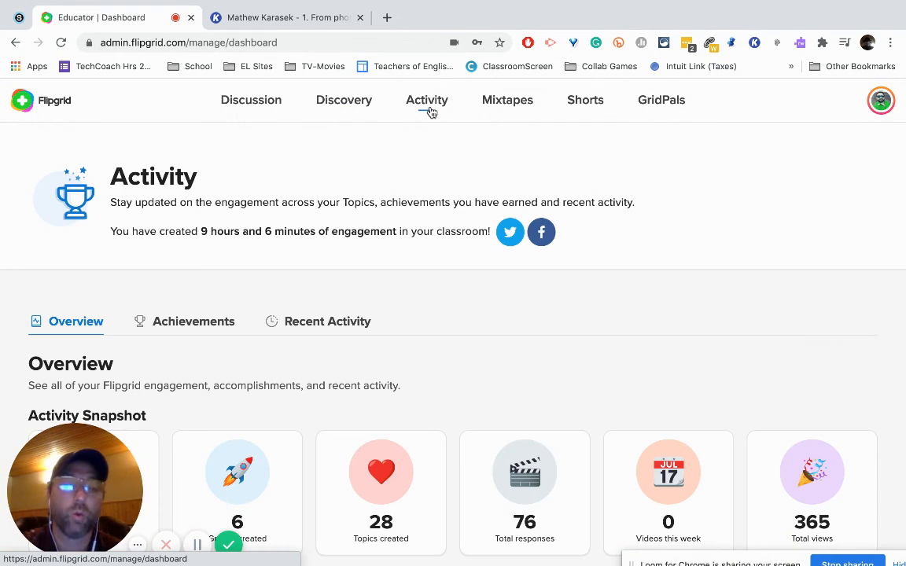
click(516, 108)
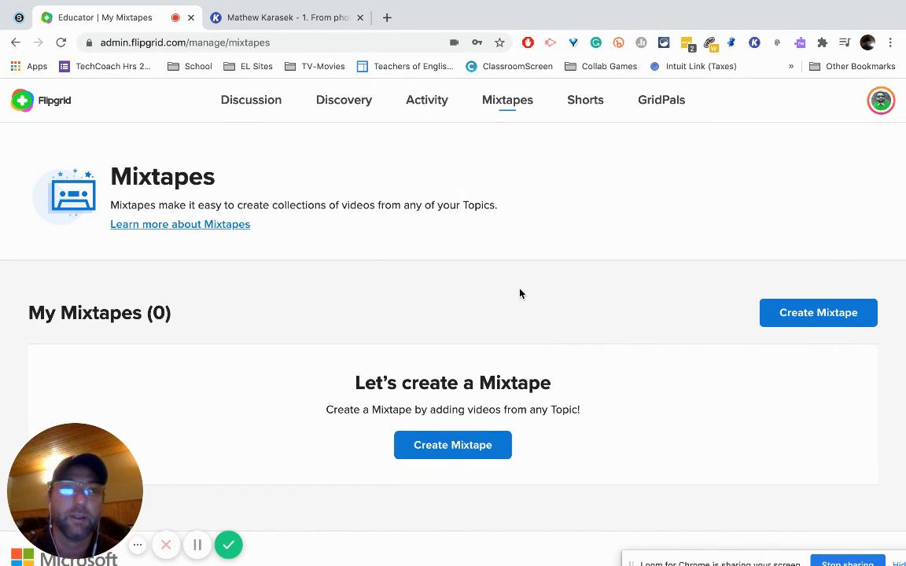
click(584, 109)
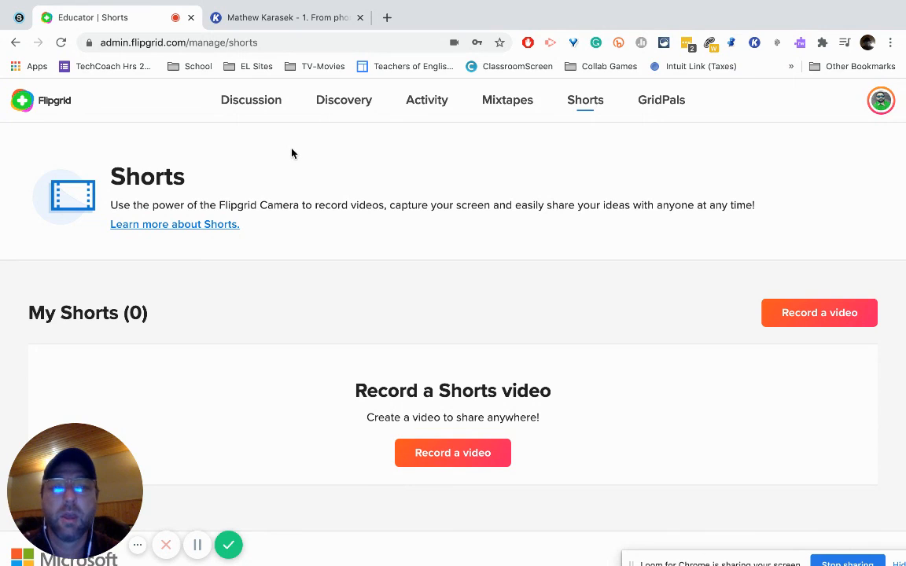
Step: Open GridPals and look over the profile visibility options, the educator map and the list of educators
click(657, 114)
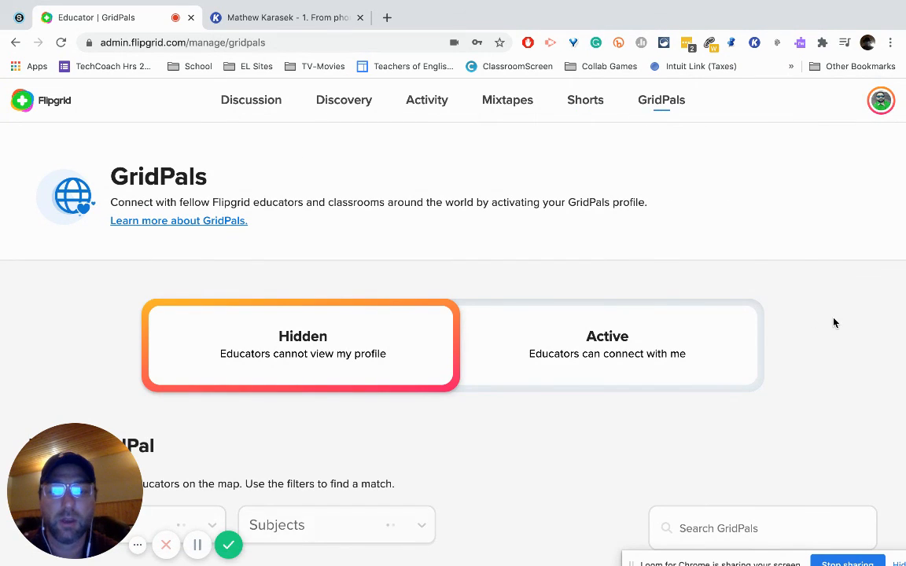
scroll(833, 322, down, 7)
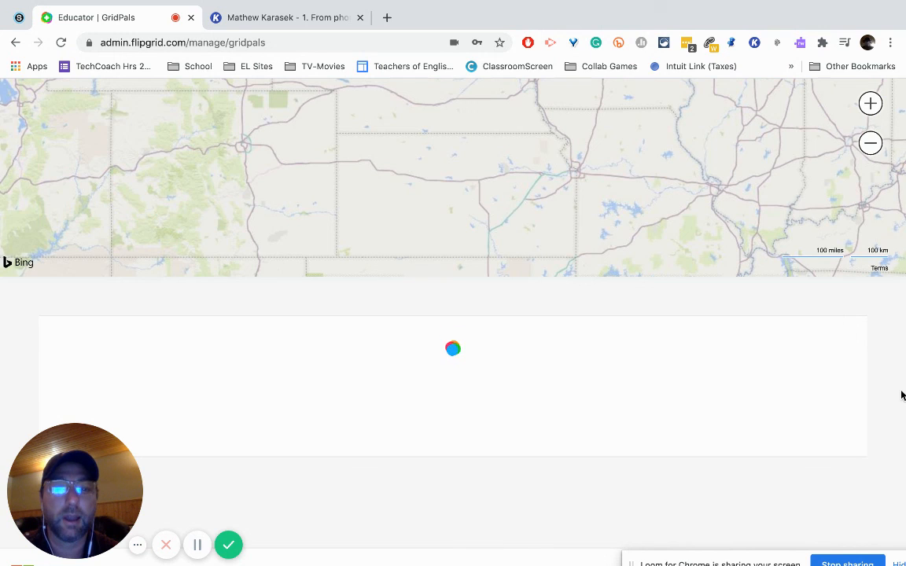
scroll(902, 396, up, 2)
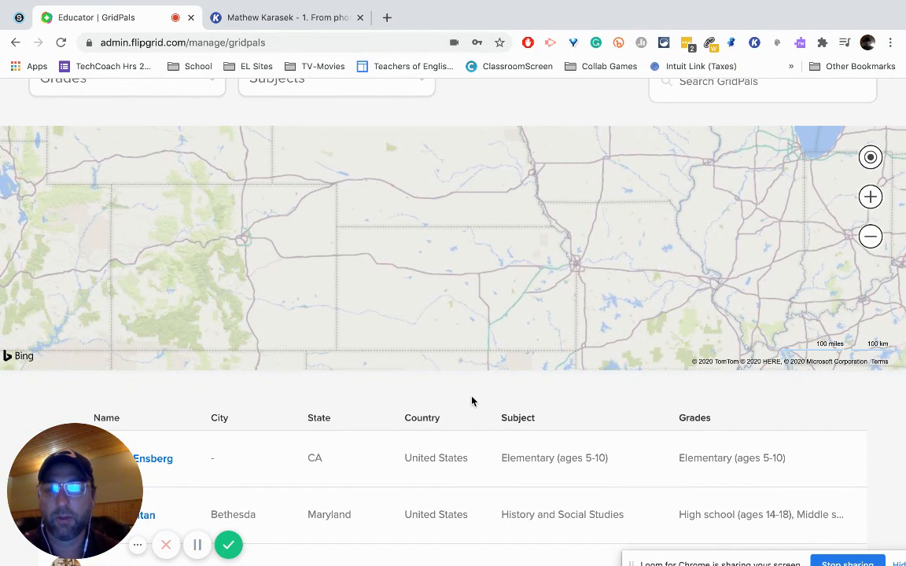
scroll(462, 118, up, 6)
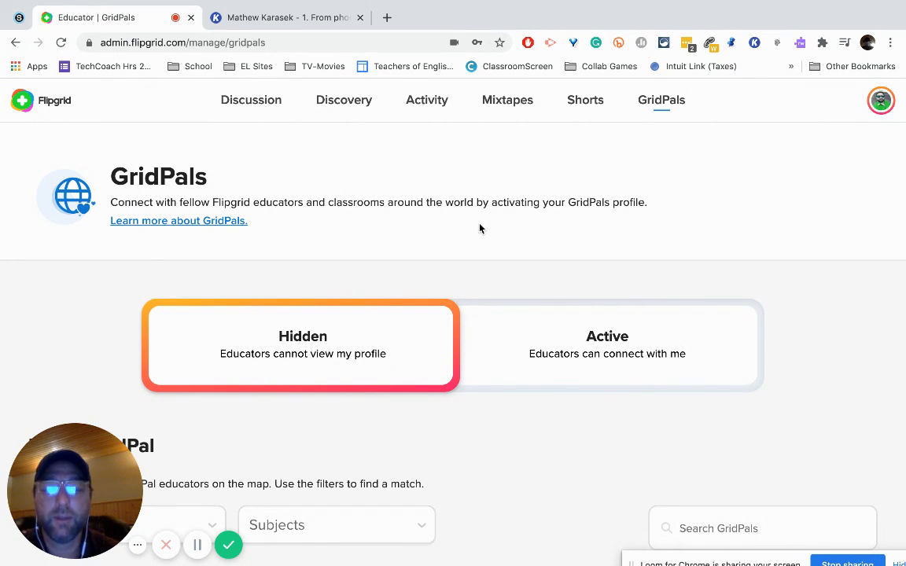
drag(633, 560, 369, 439)
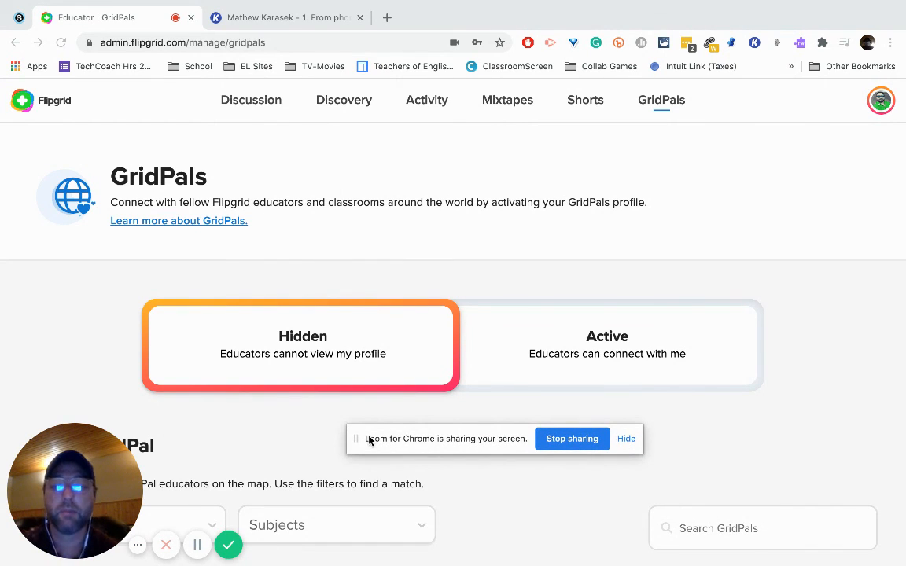